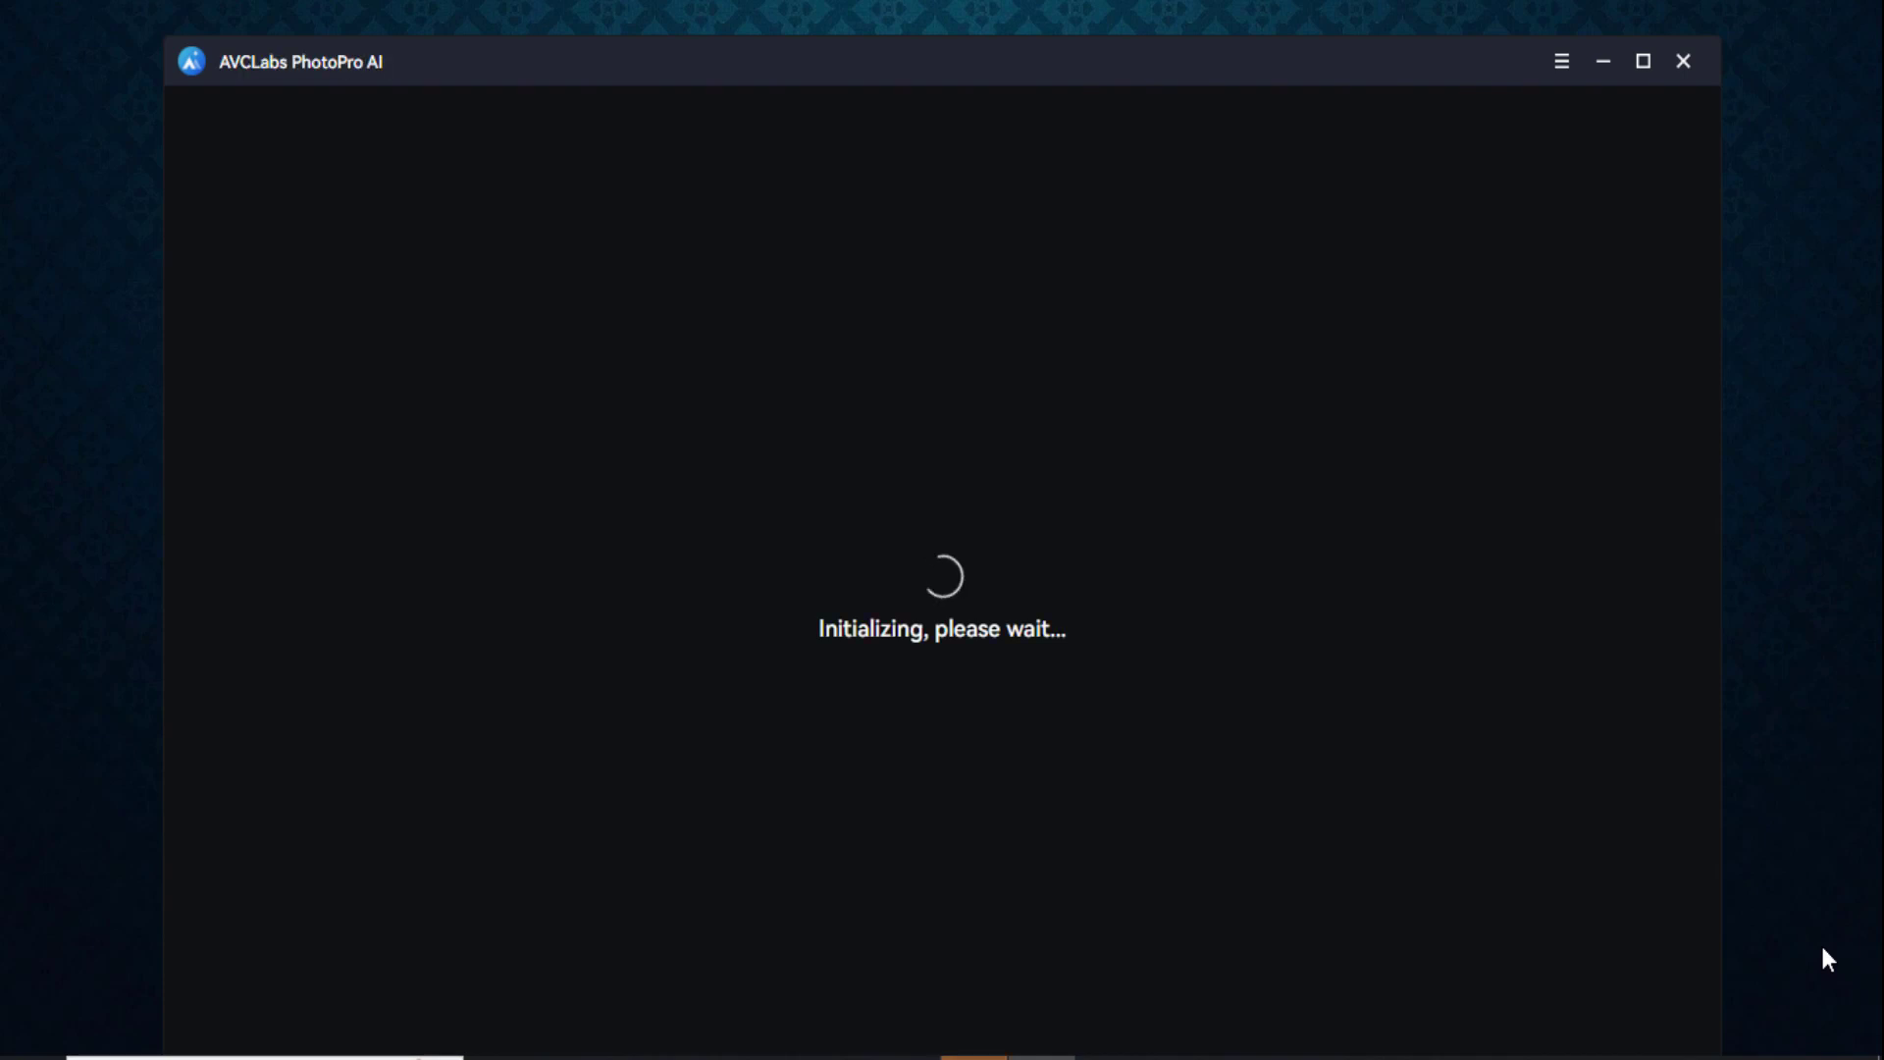
Maximize the PhotoPro AI window, then open and cancel the Open dialog.
click(1648, 69)
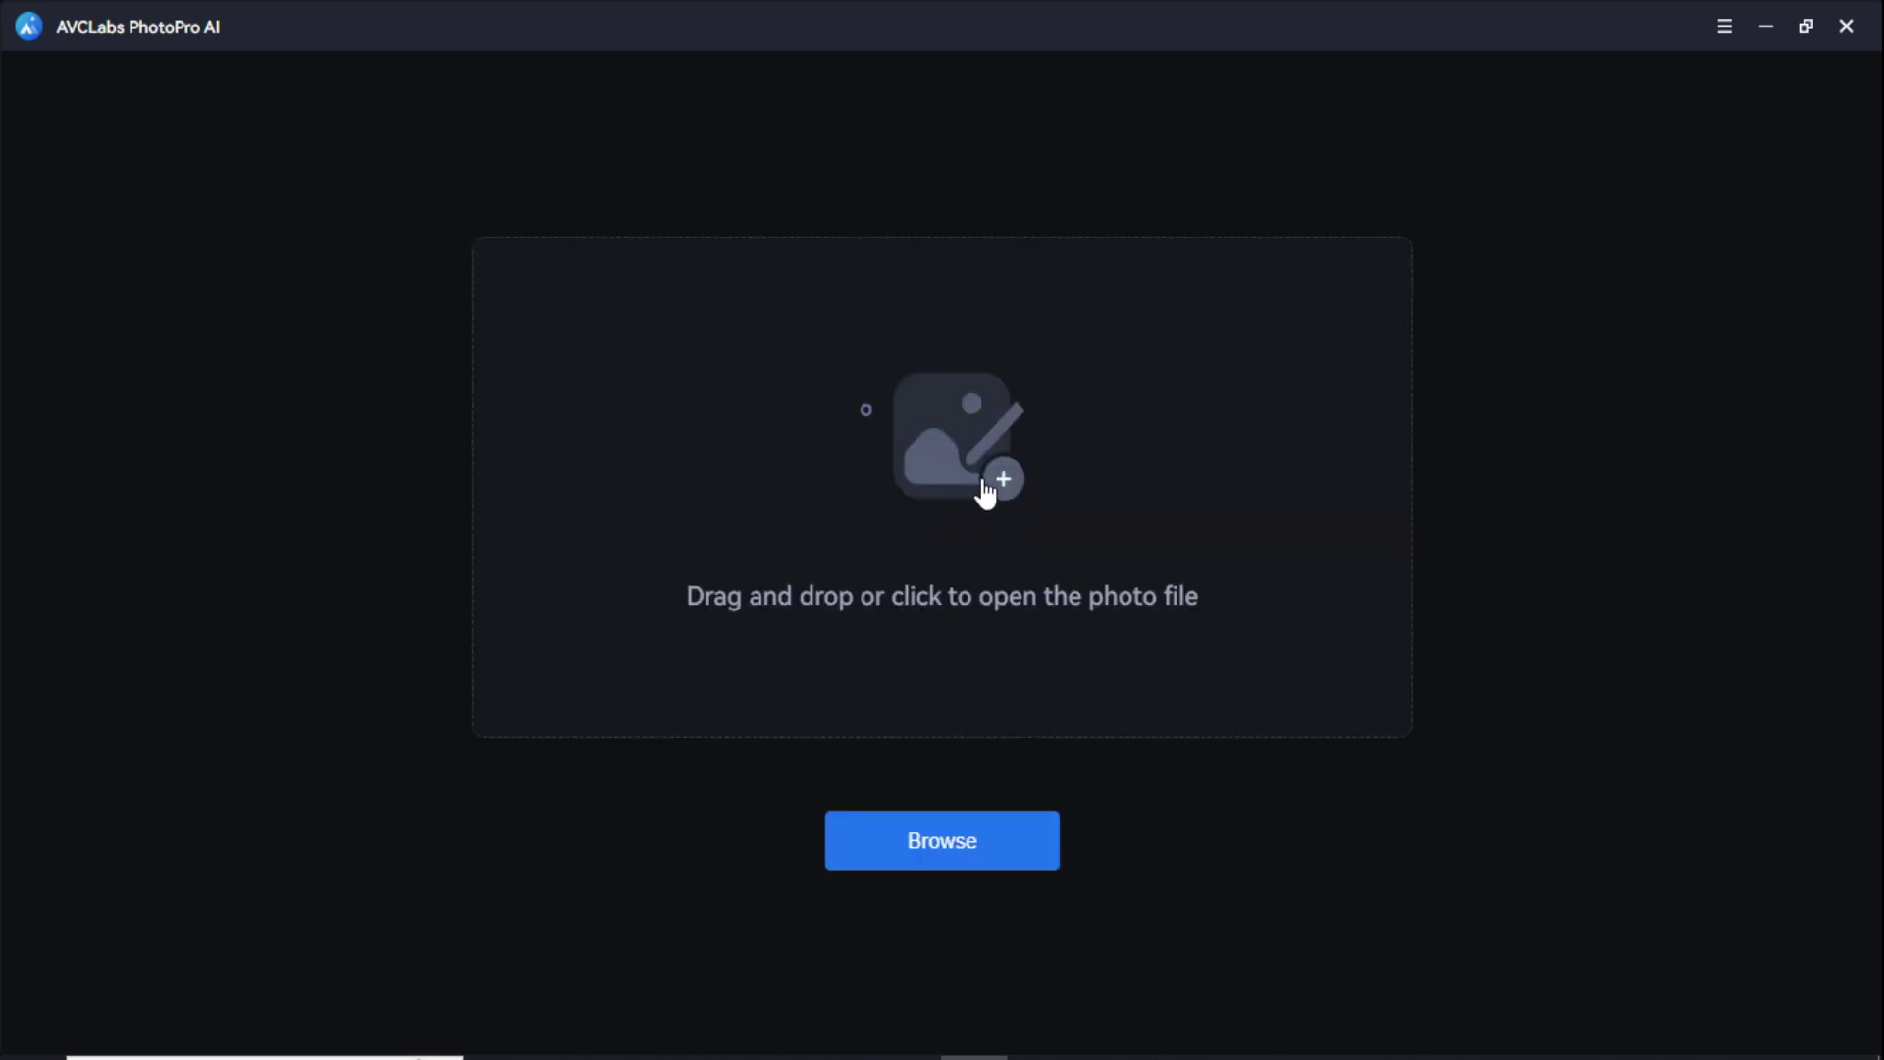
click(968, 449)
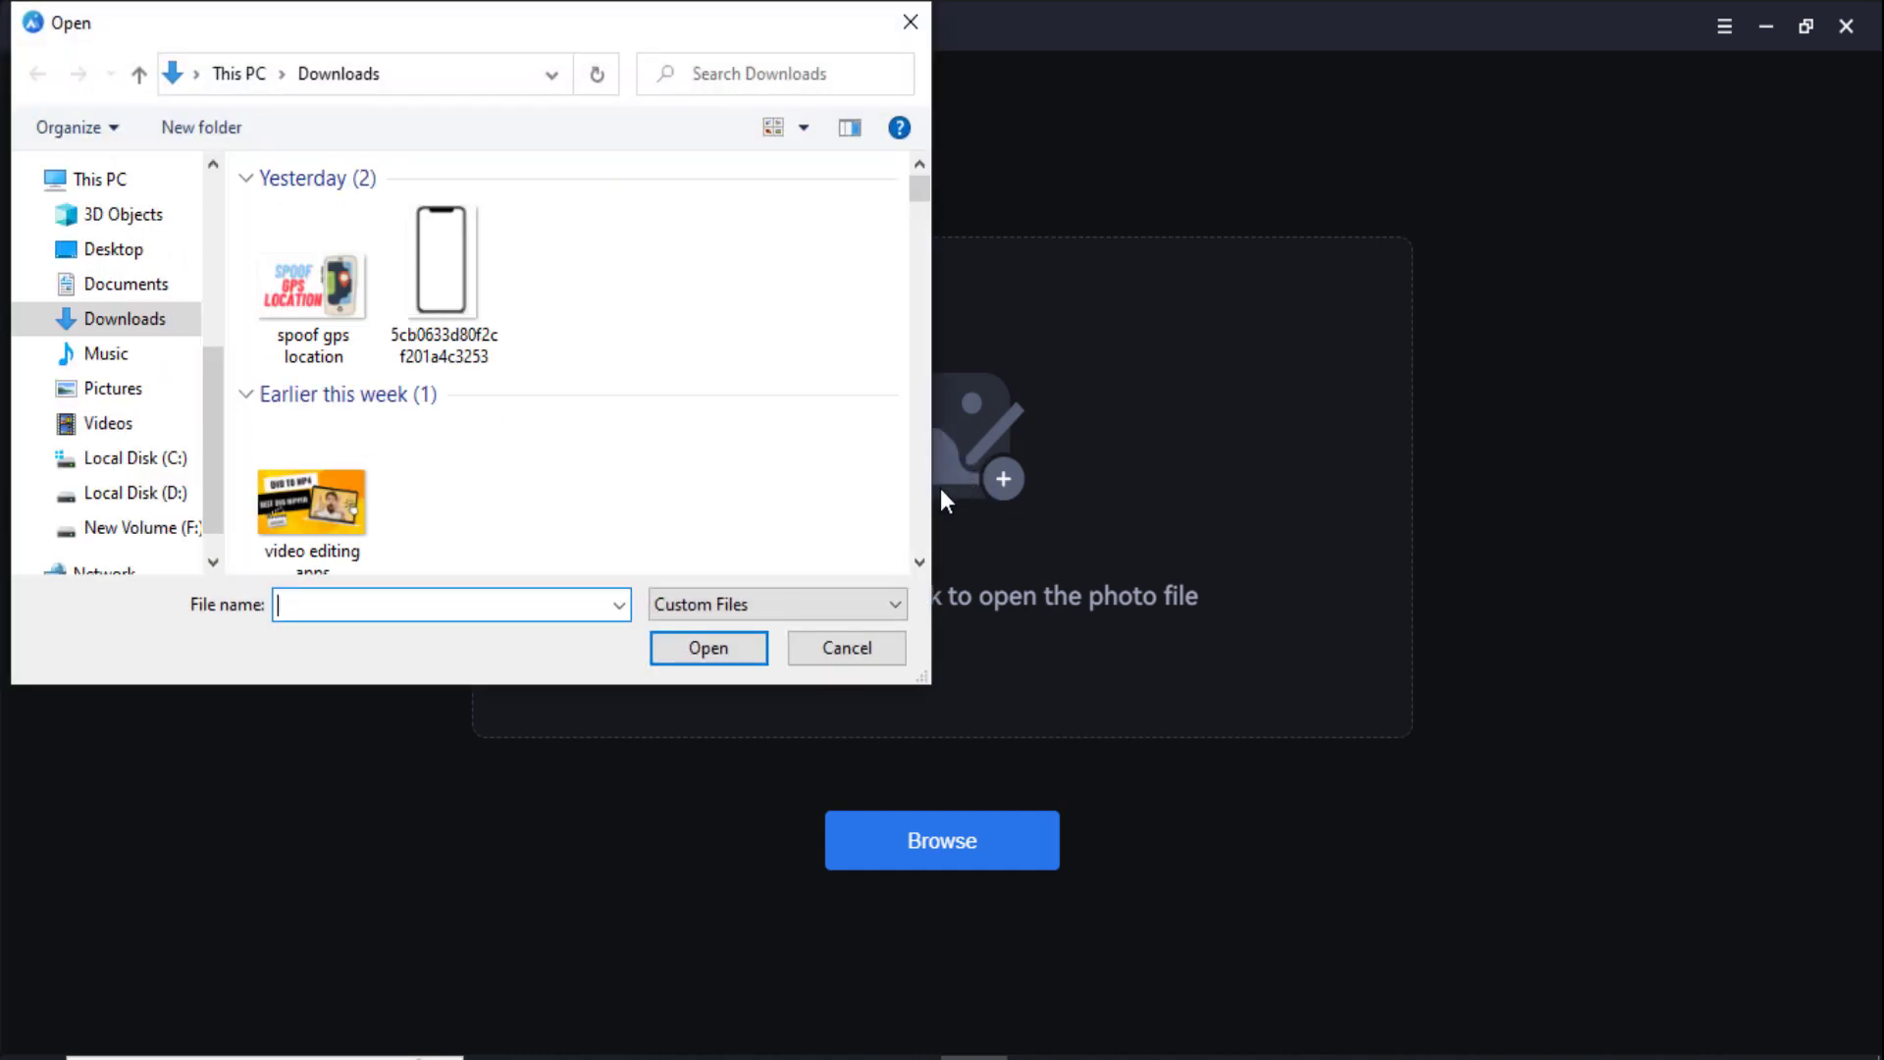
click(847, 648)
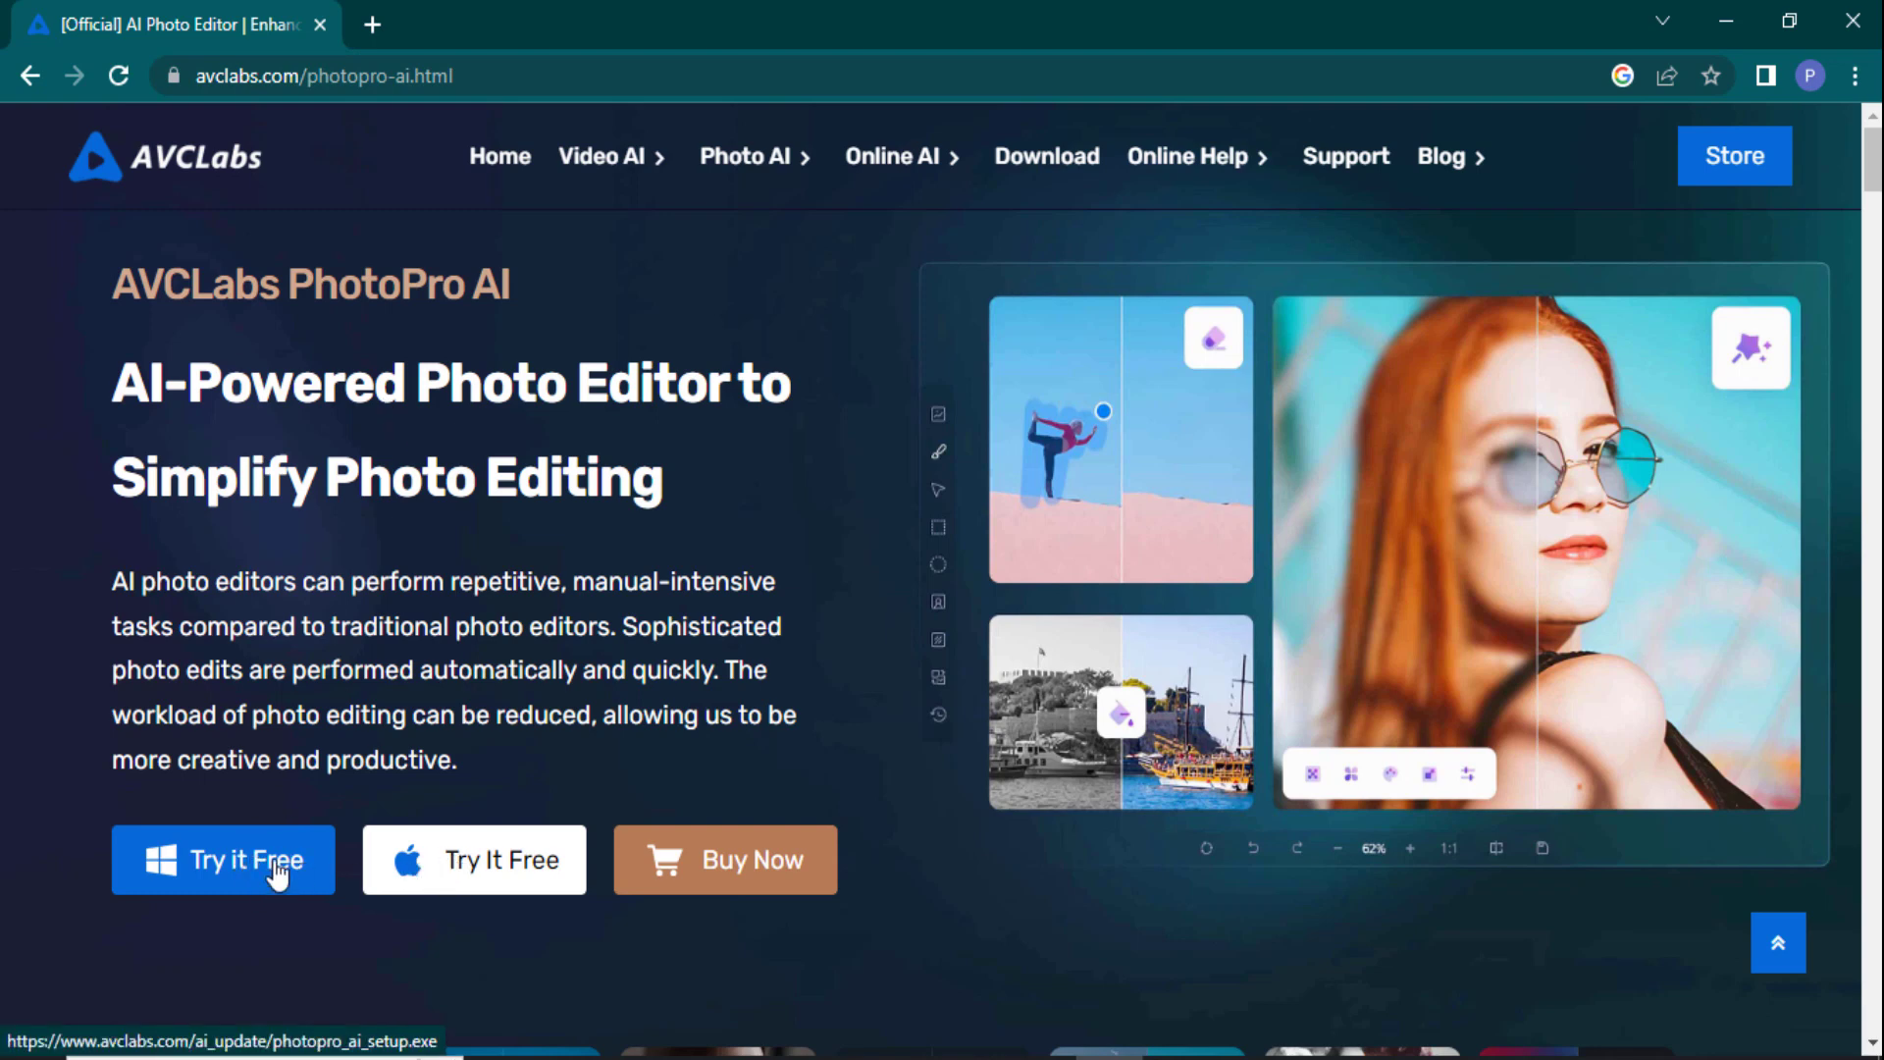
Minimize Chrome so the PhotoPro AI start screen shows again.
click(1729, 24)
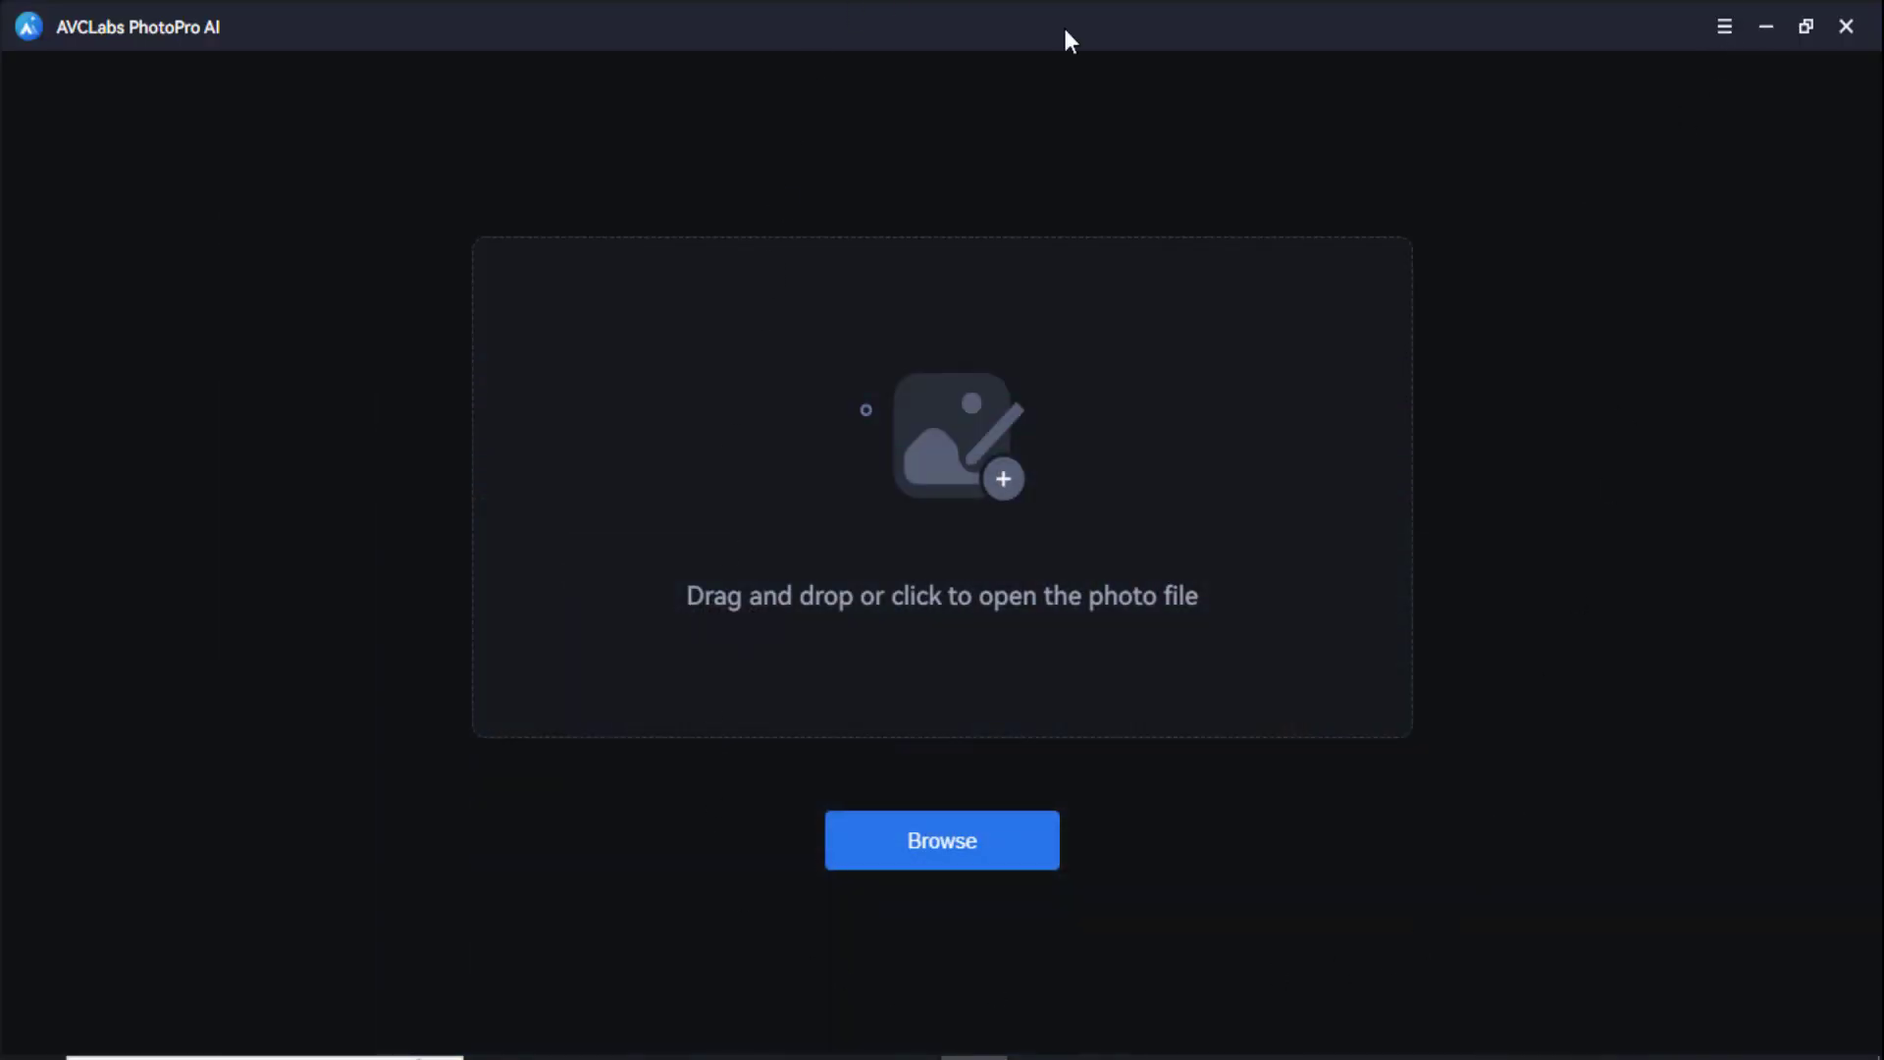
Browse the Downloads folder for the seagull-on-cliff photo in the Open dialog.
click(999, 868)
scroll(443, 308, down, 15)
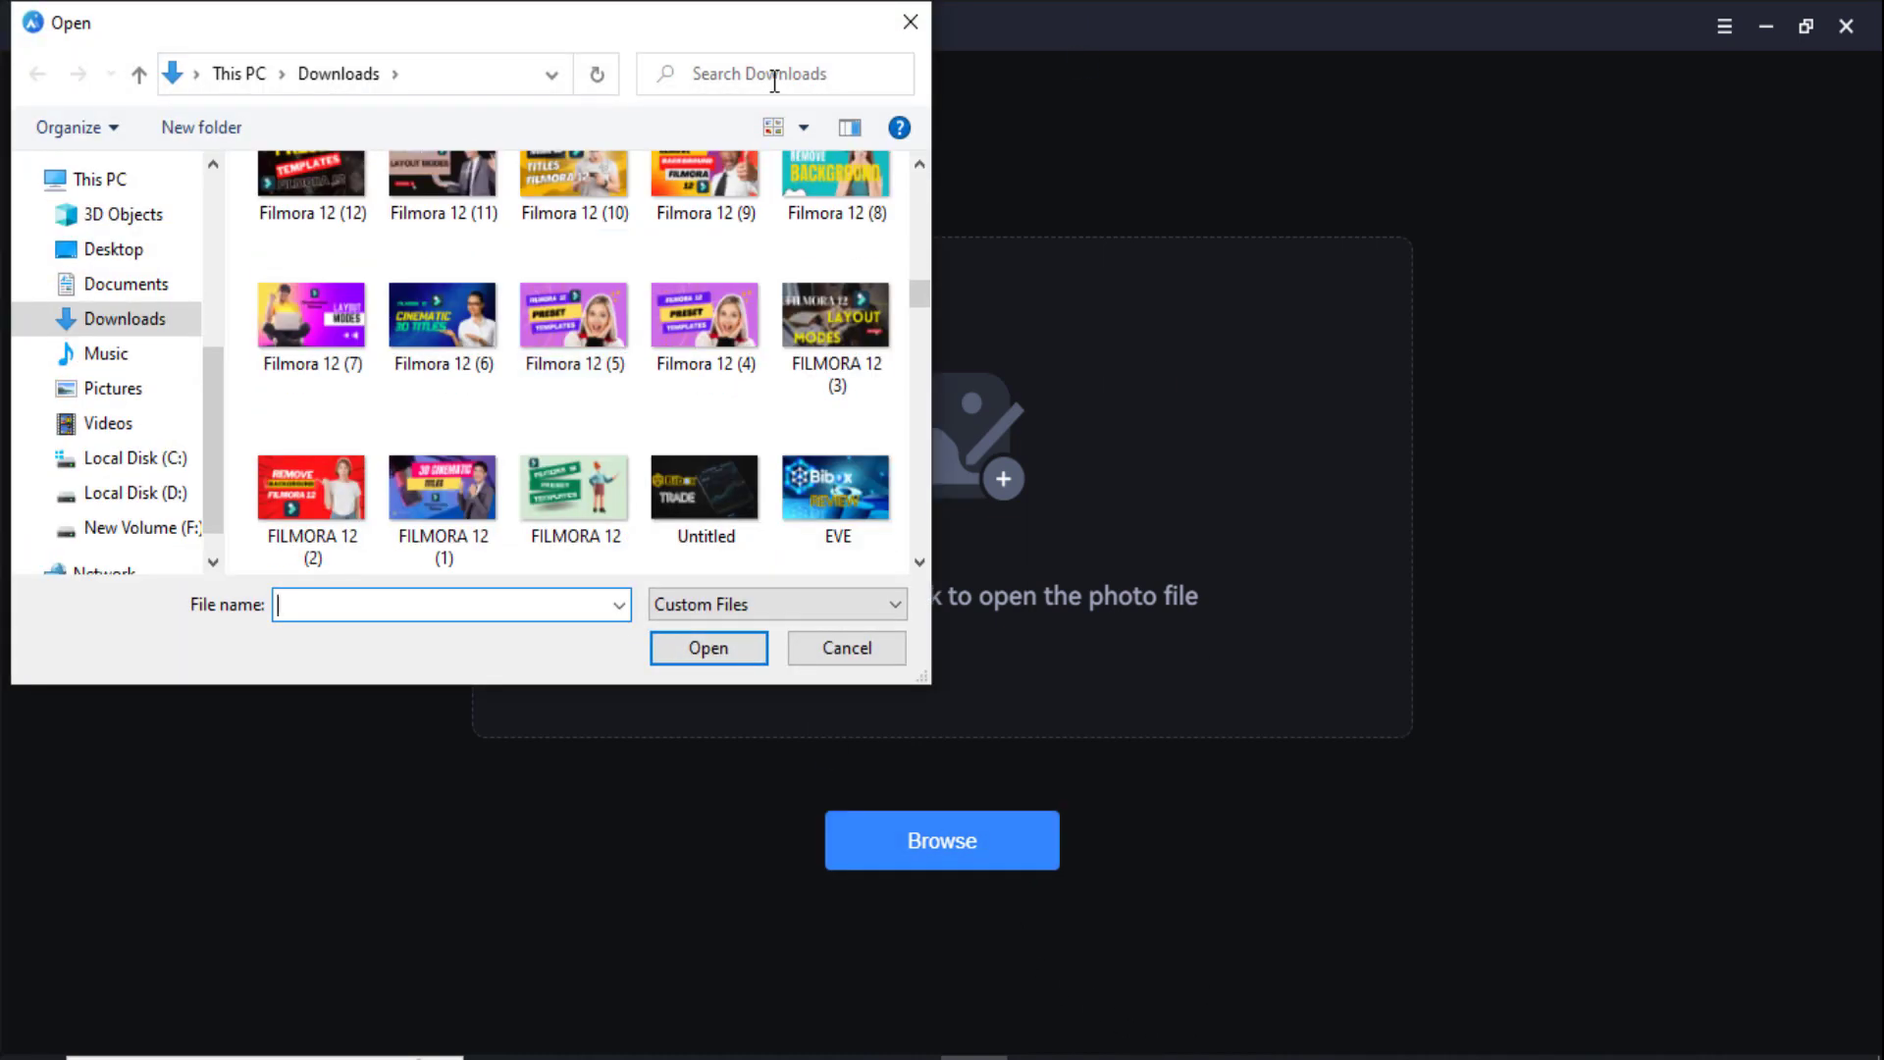
click(910, 21)
click(1084, 348)
scroll(393, 461, down, 5)
scroll(392, 461, down, 10)
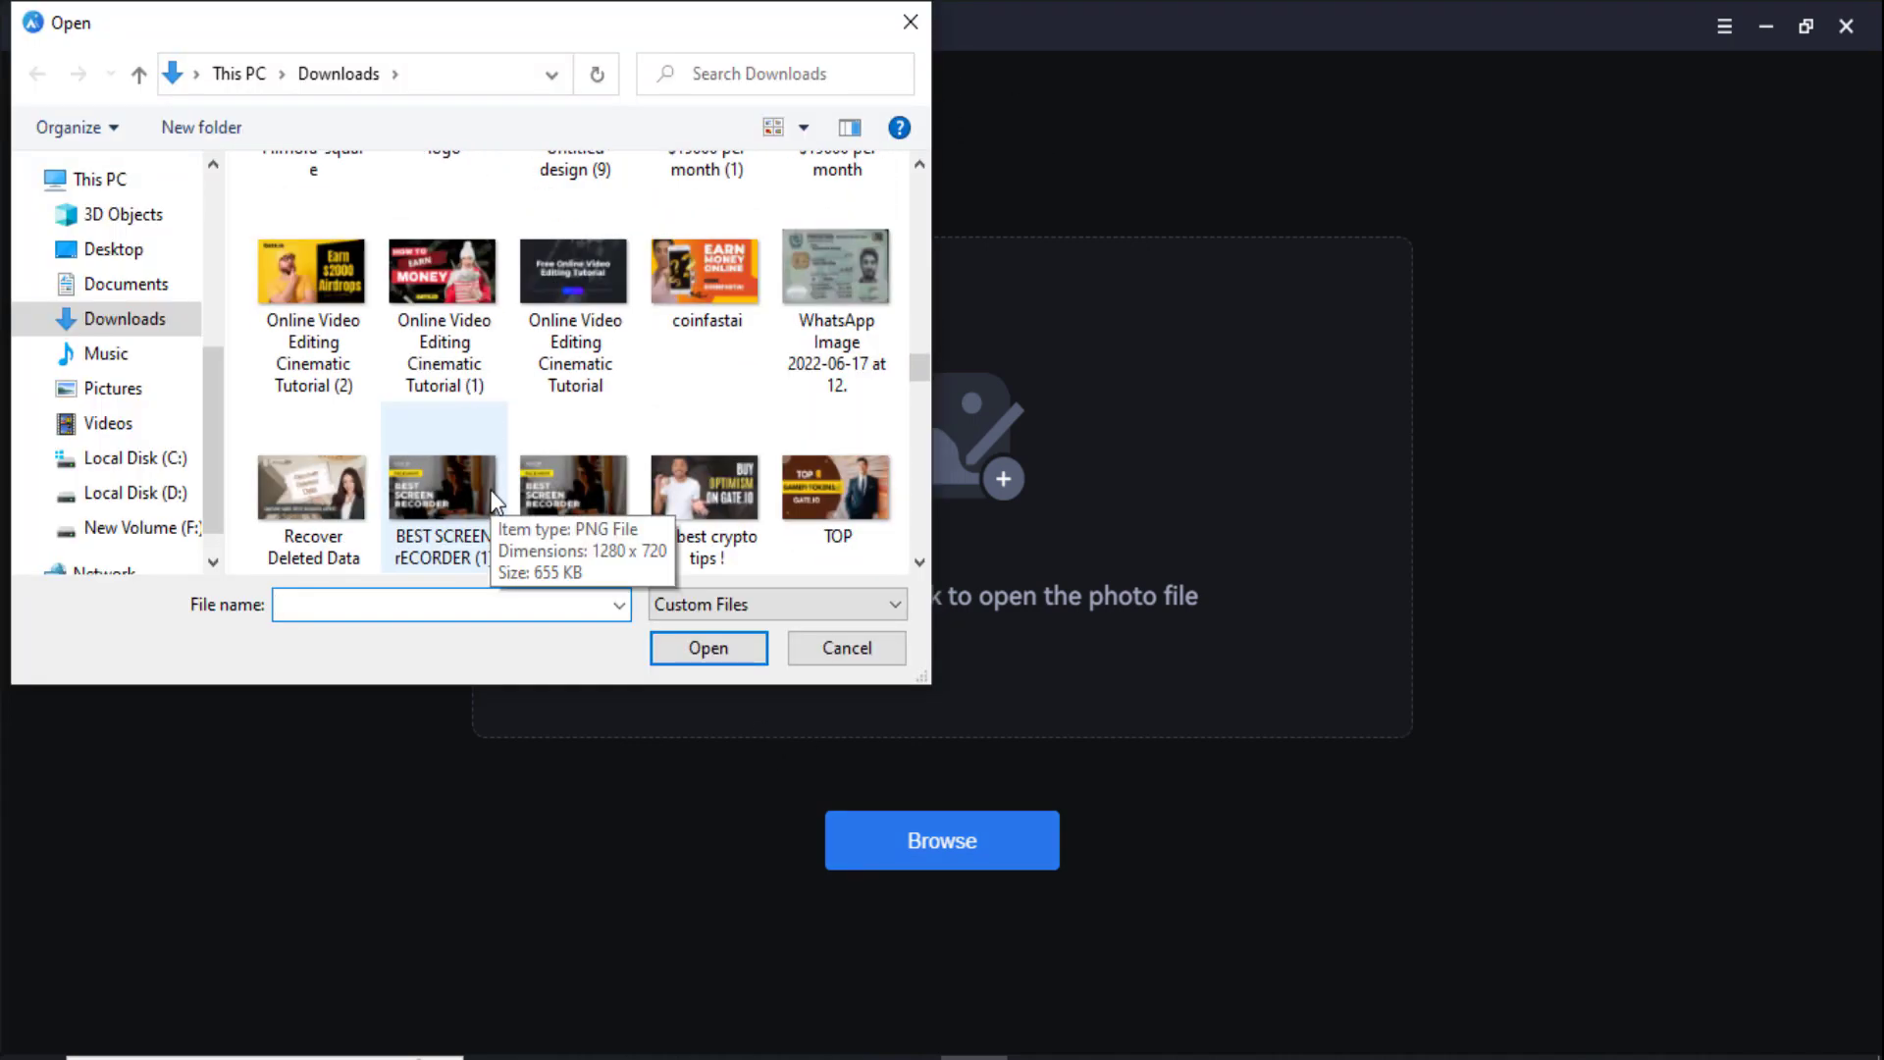
scroll(496, 503, down, 8)
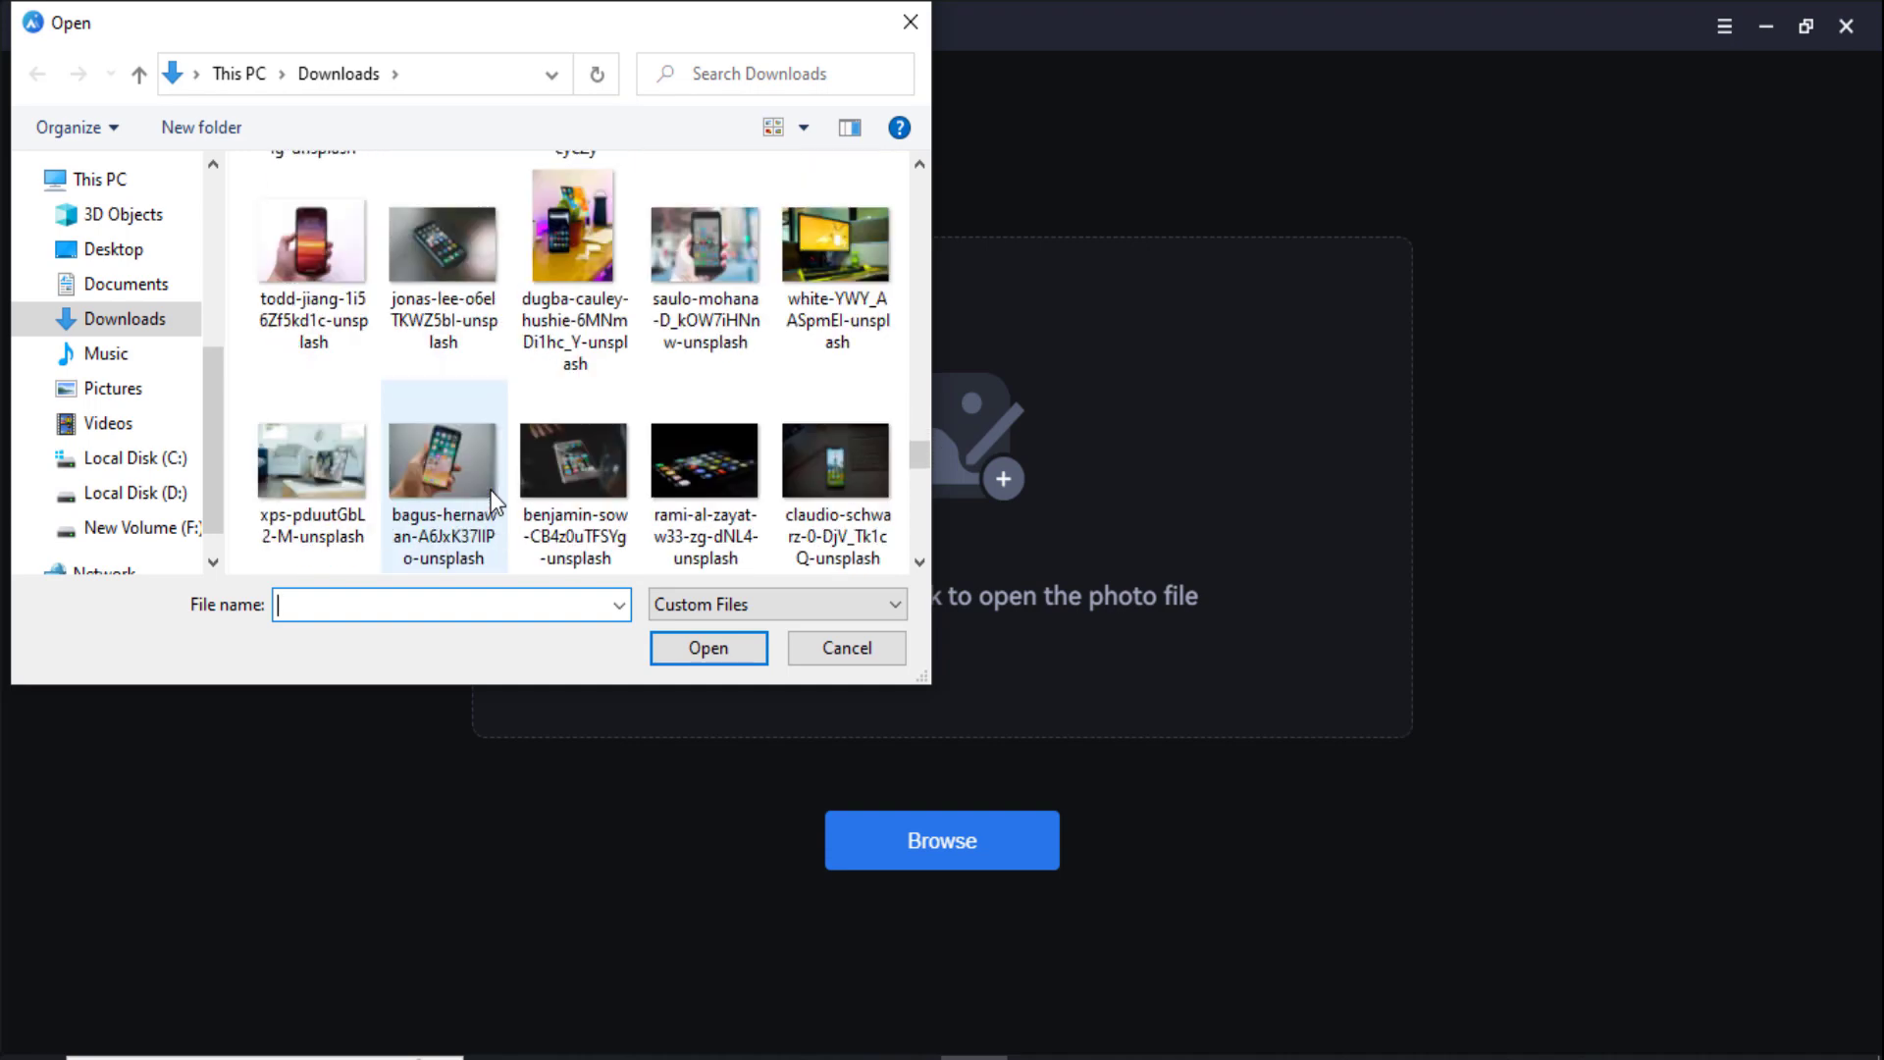
scroll(498, 502, down, 2)
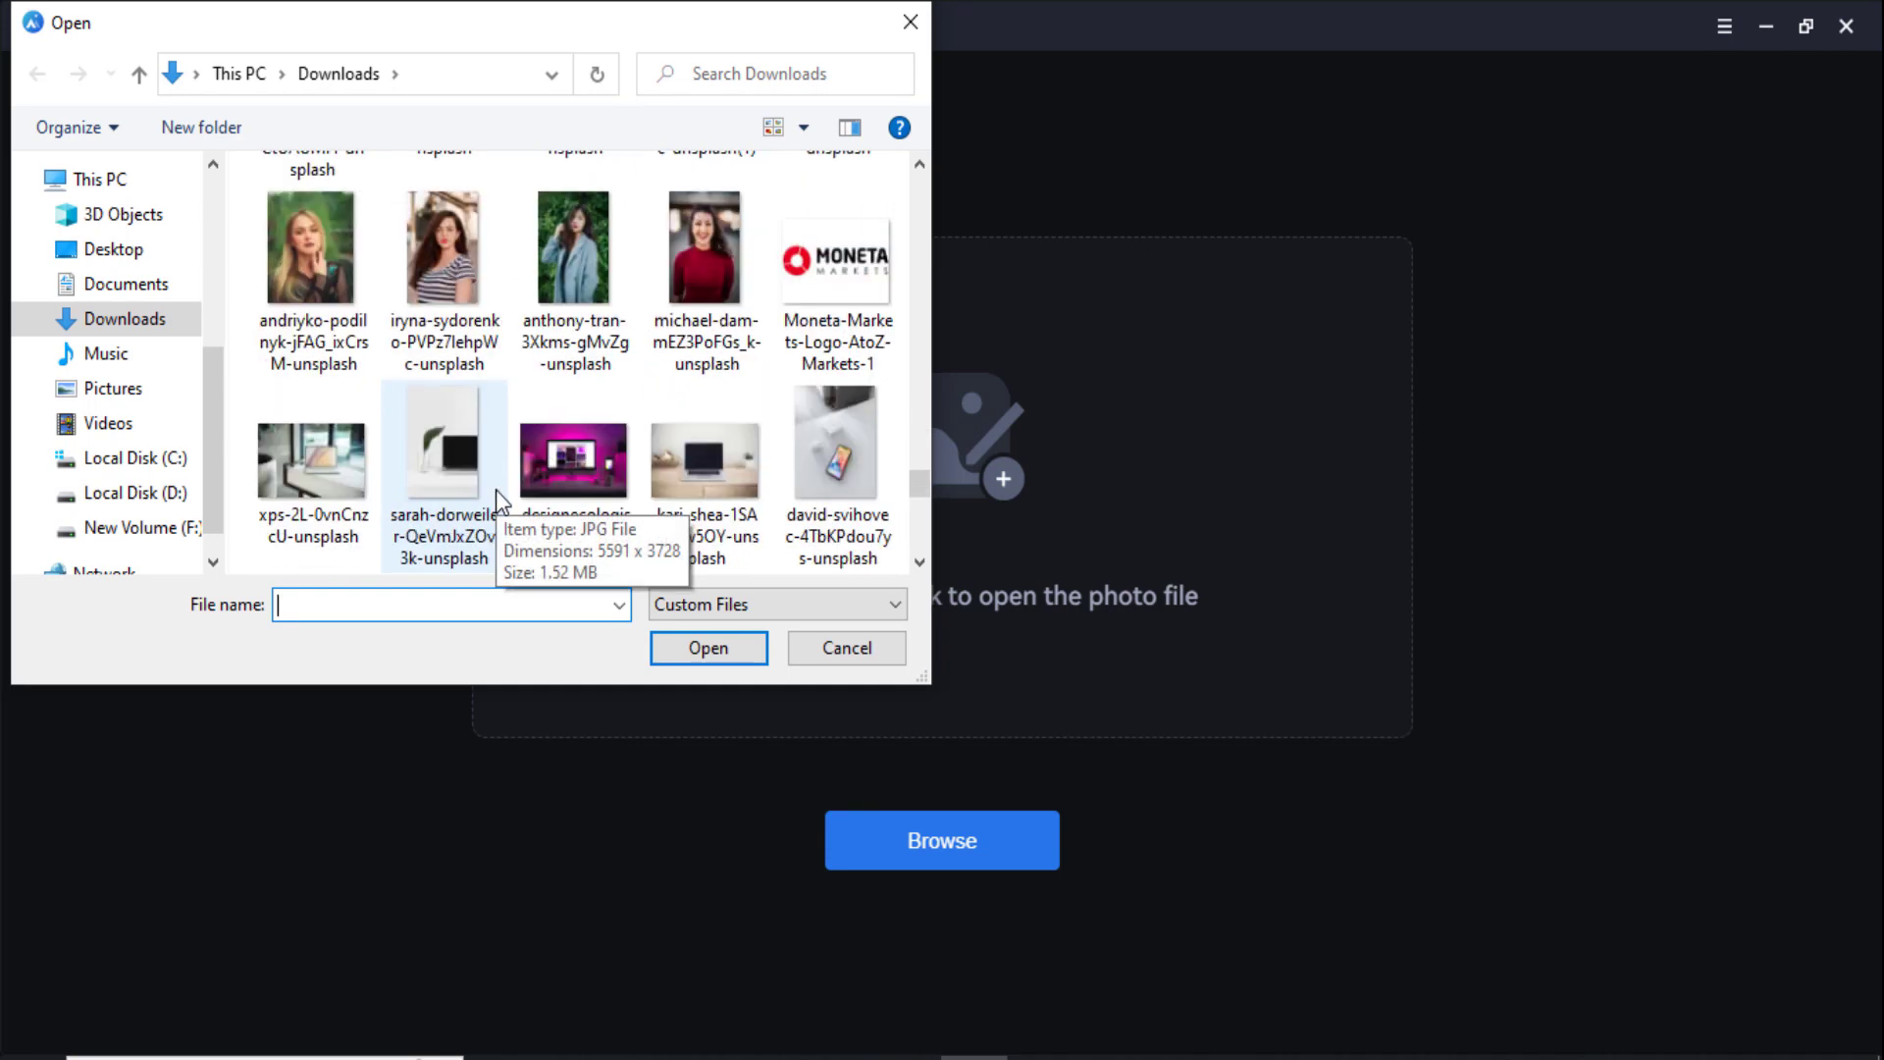
Open the seagull photo, select the seagull with the Object tool, and run Inpaint.
click(319, 314)
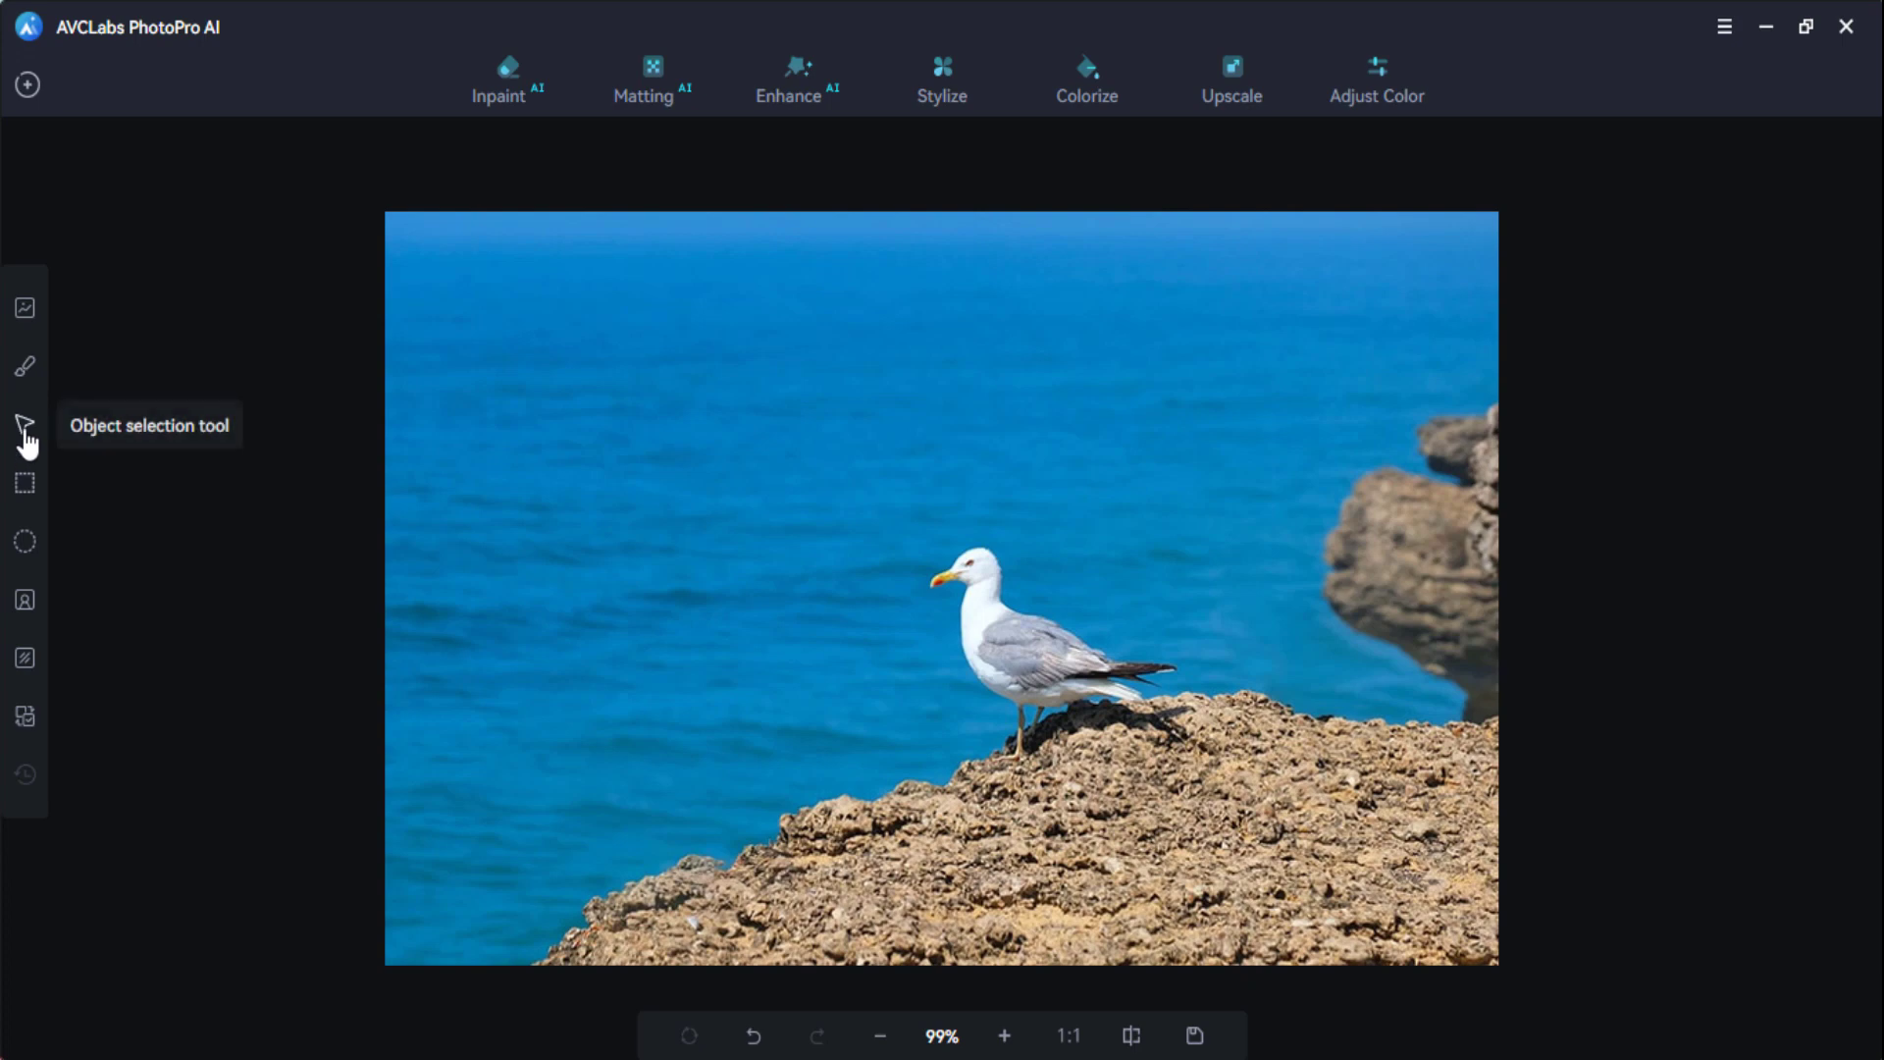
click(26, 440)
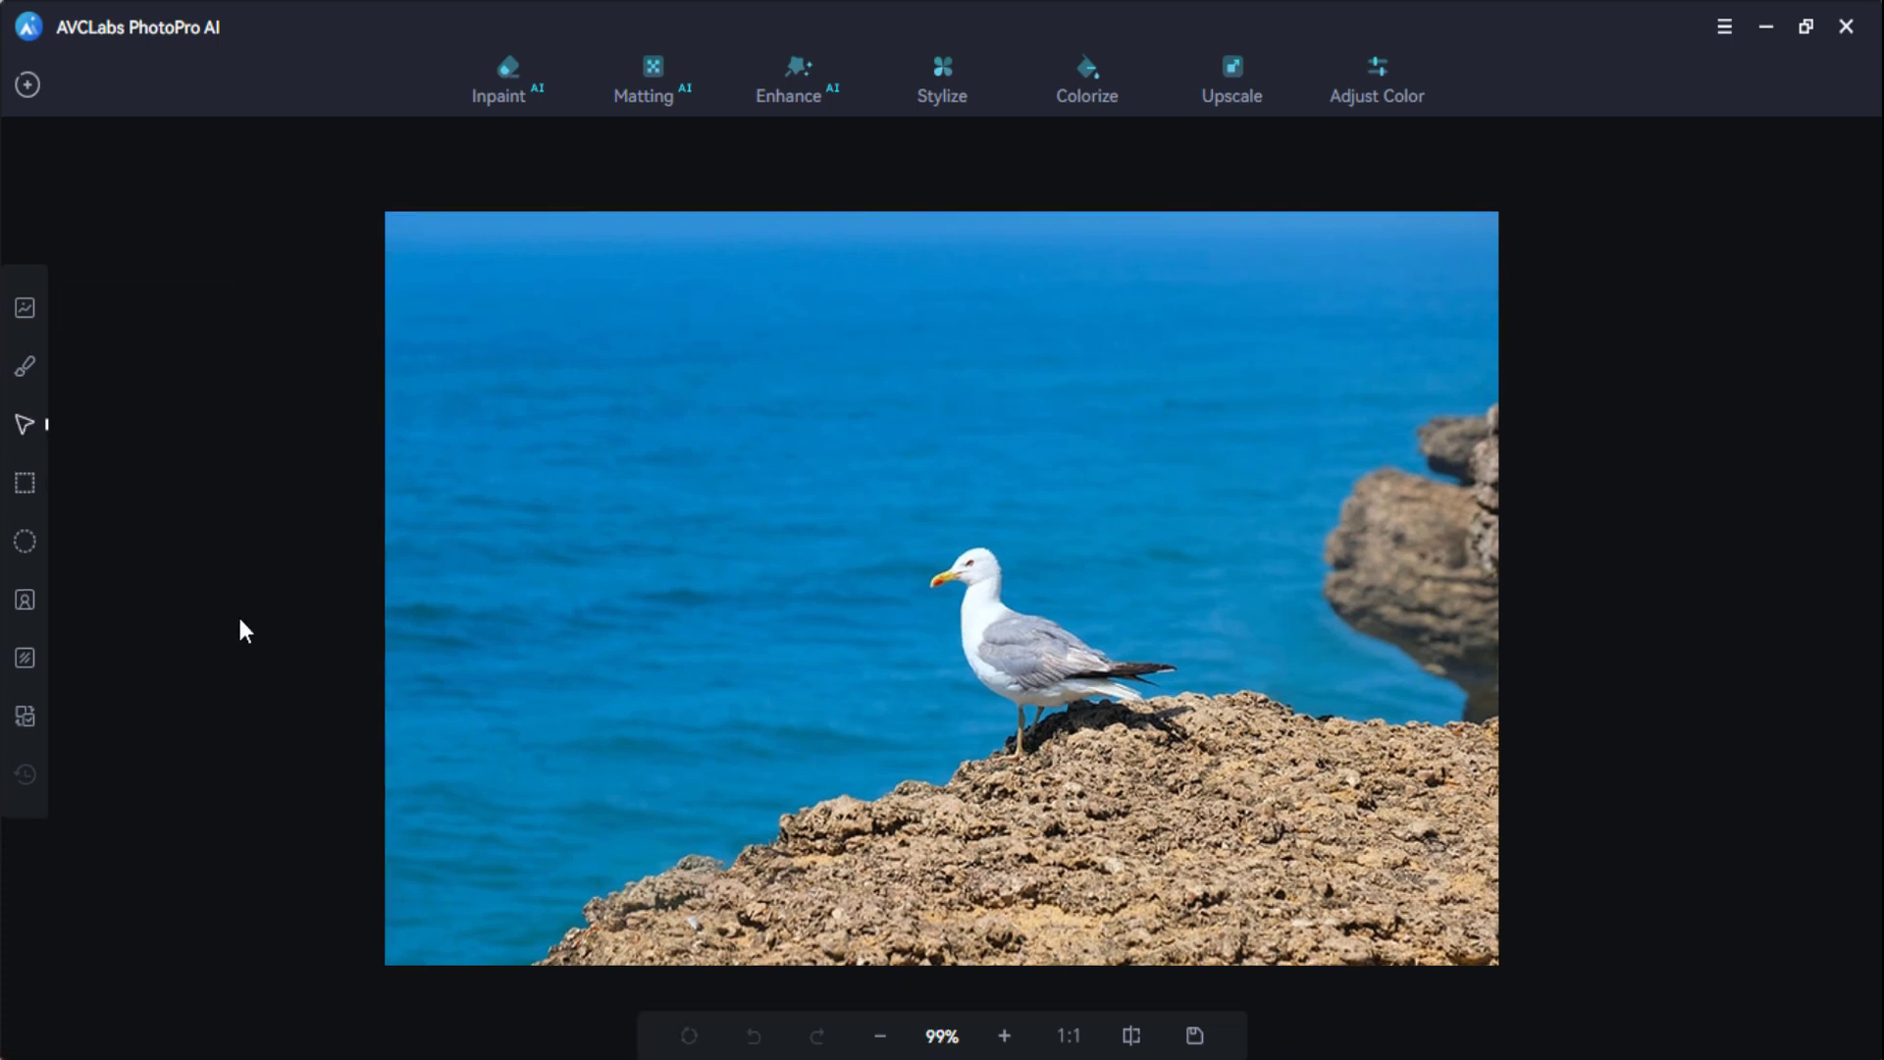
click(719, 616)
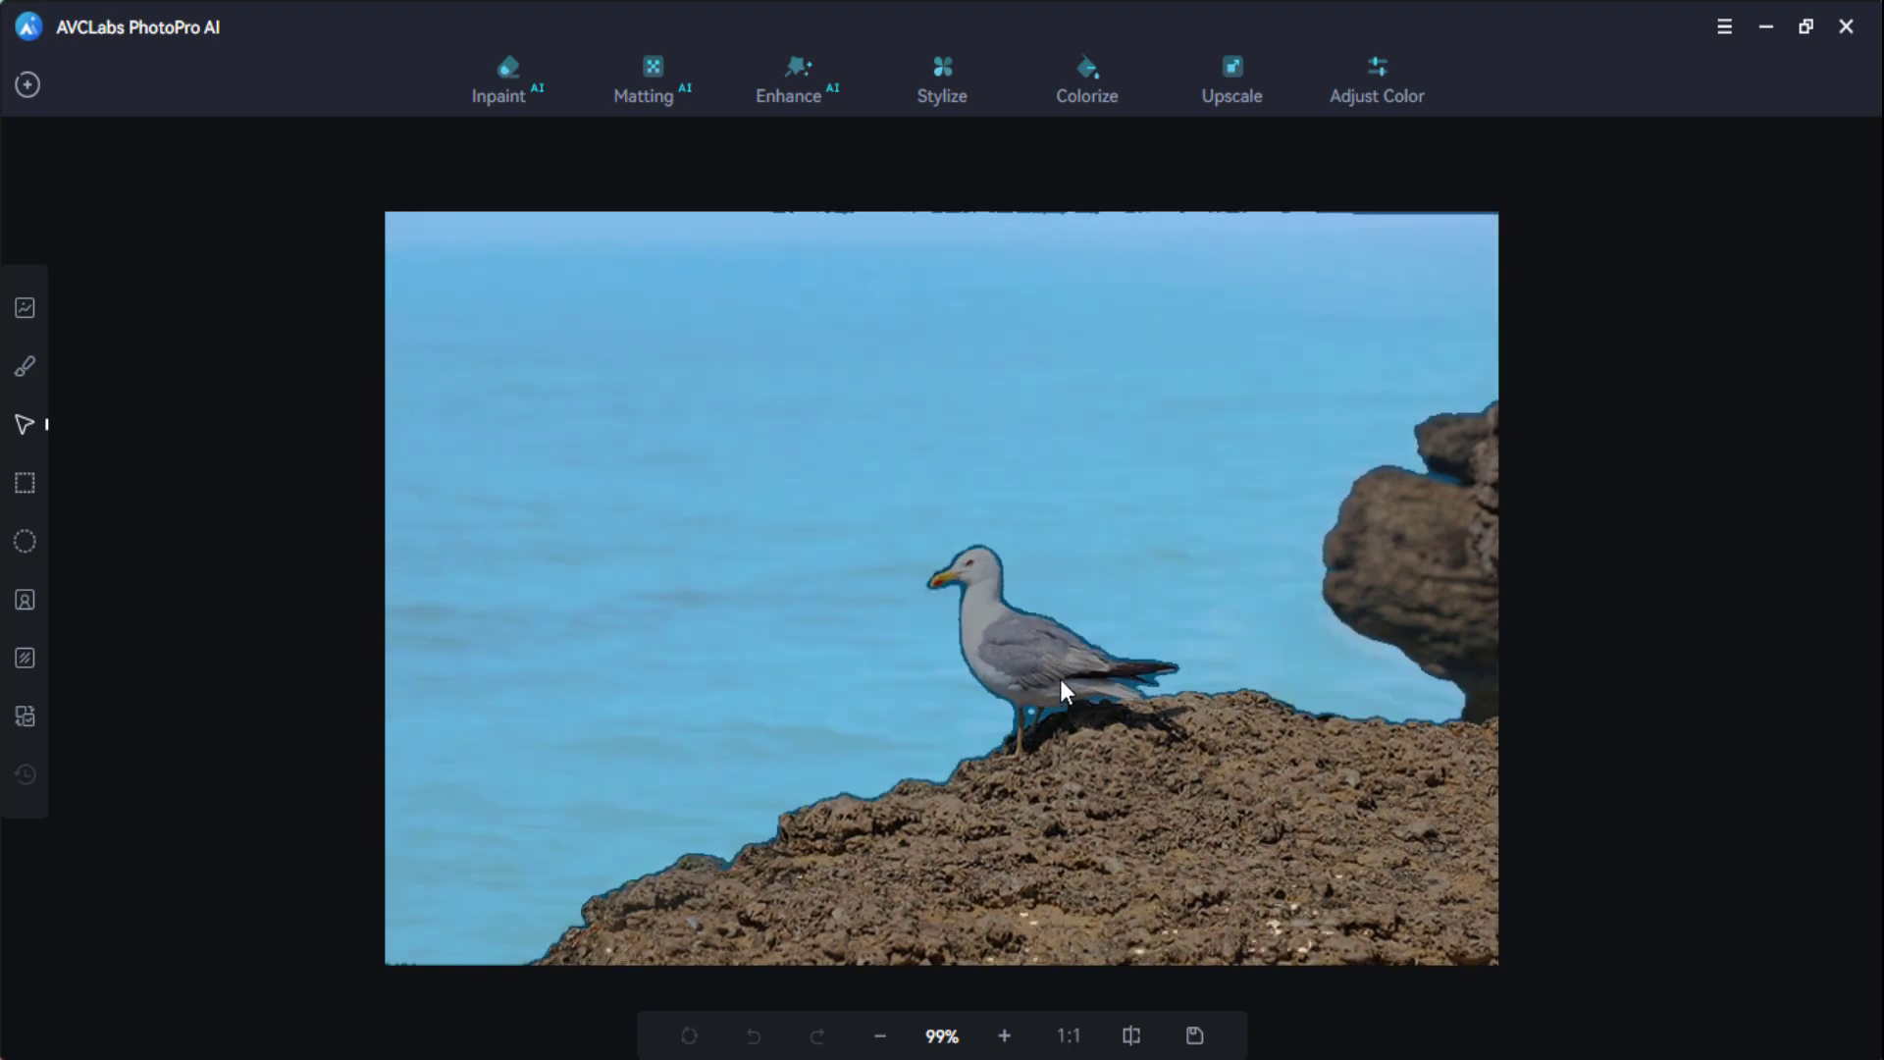
click(1060, 679)
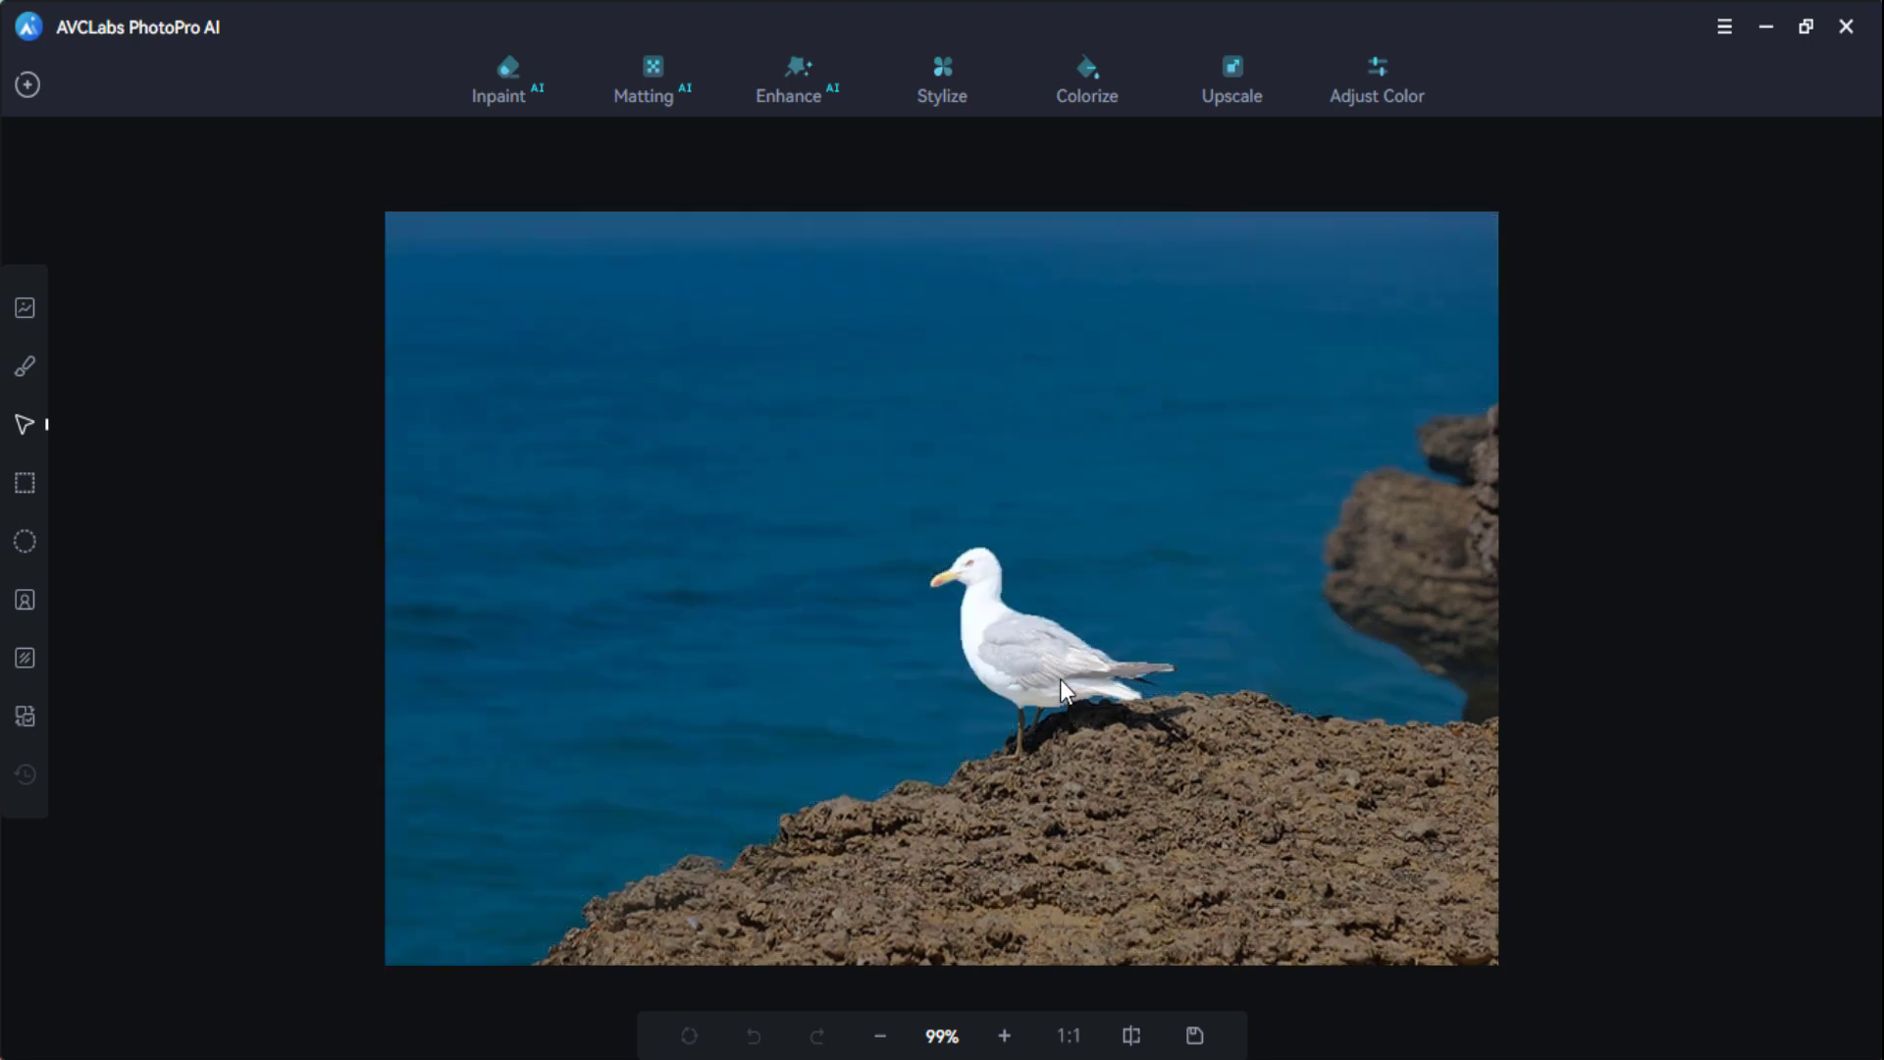
click(506, 93)
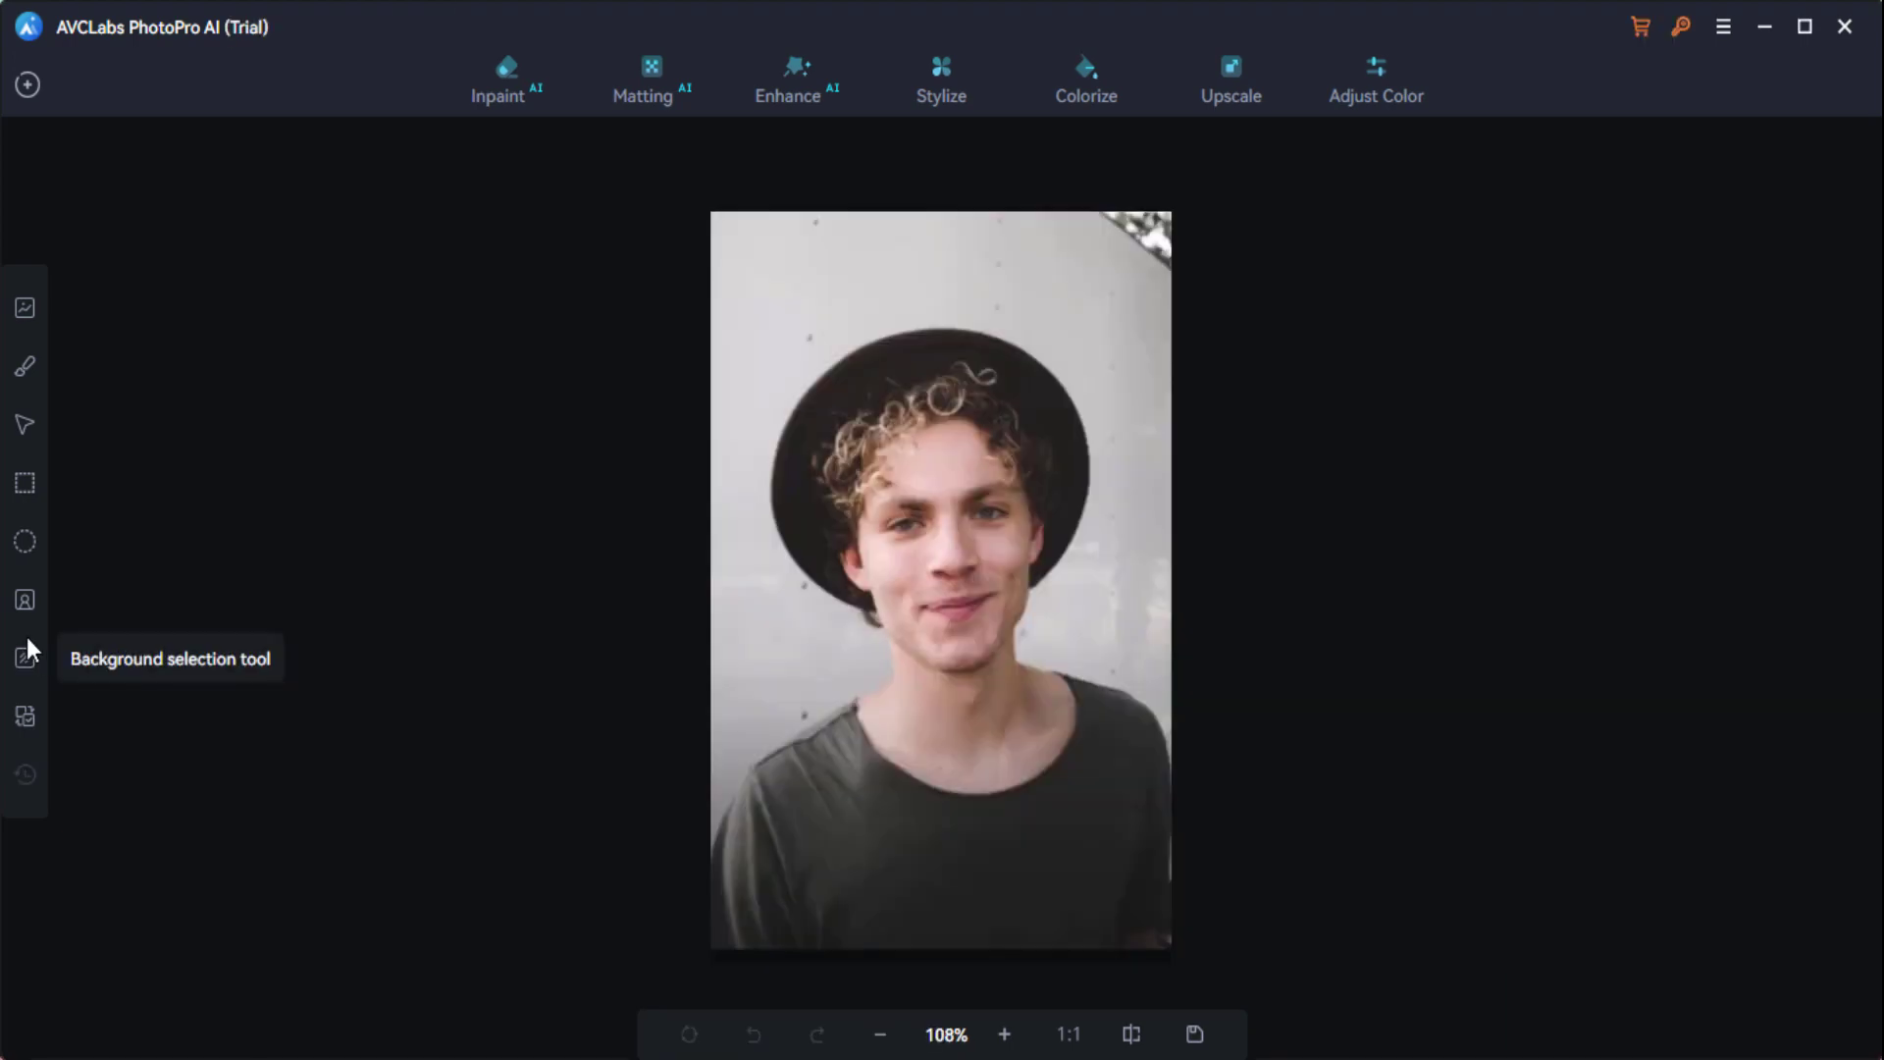
Select the man with the Foreground selection tool and cut him out using Matting.
click(23, 602)
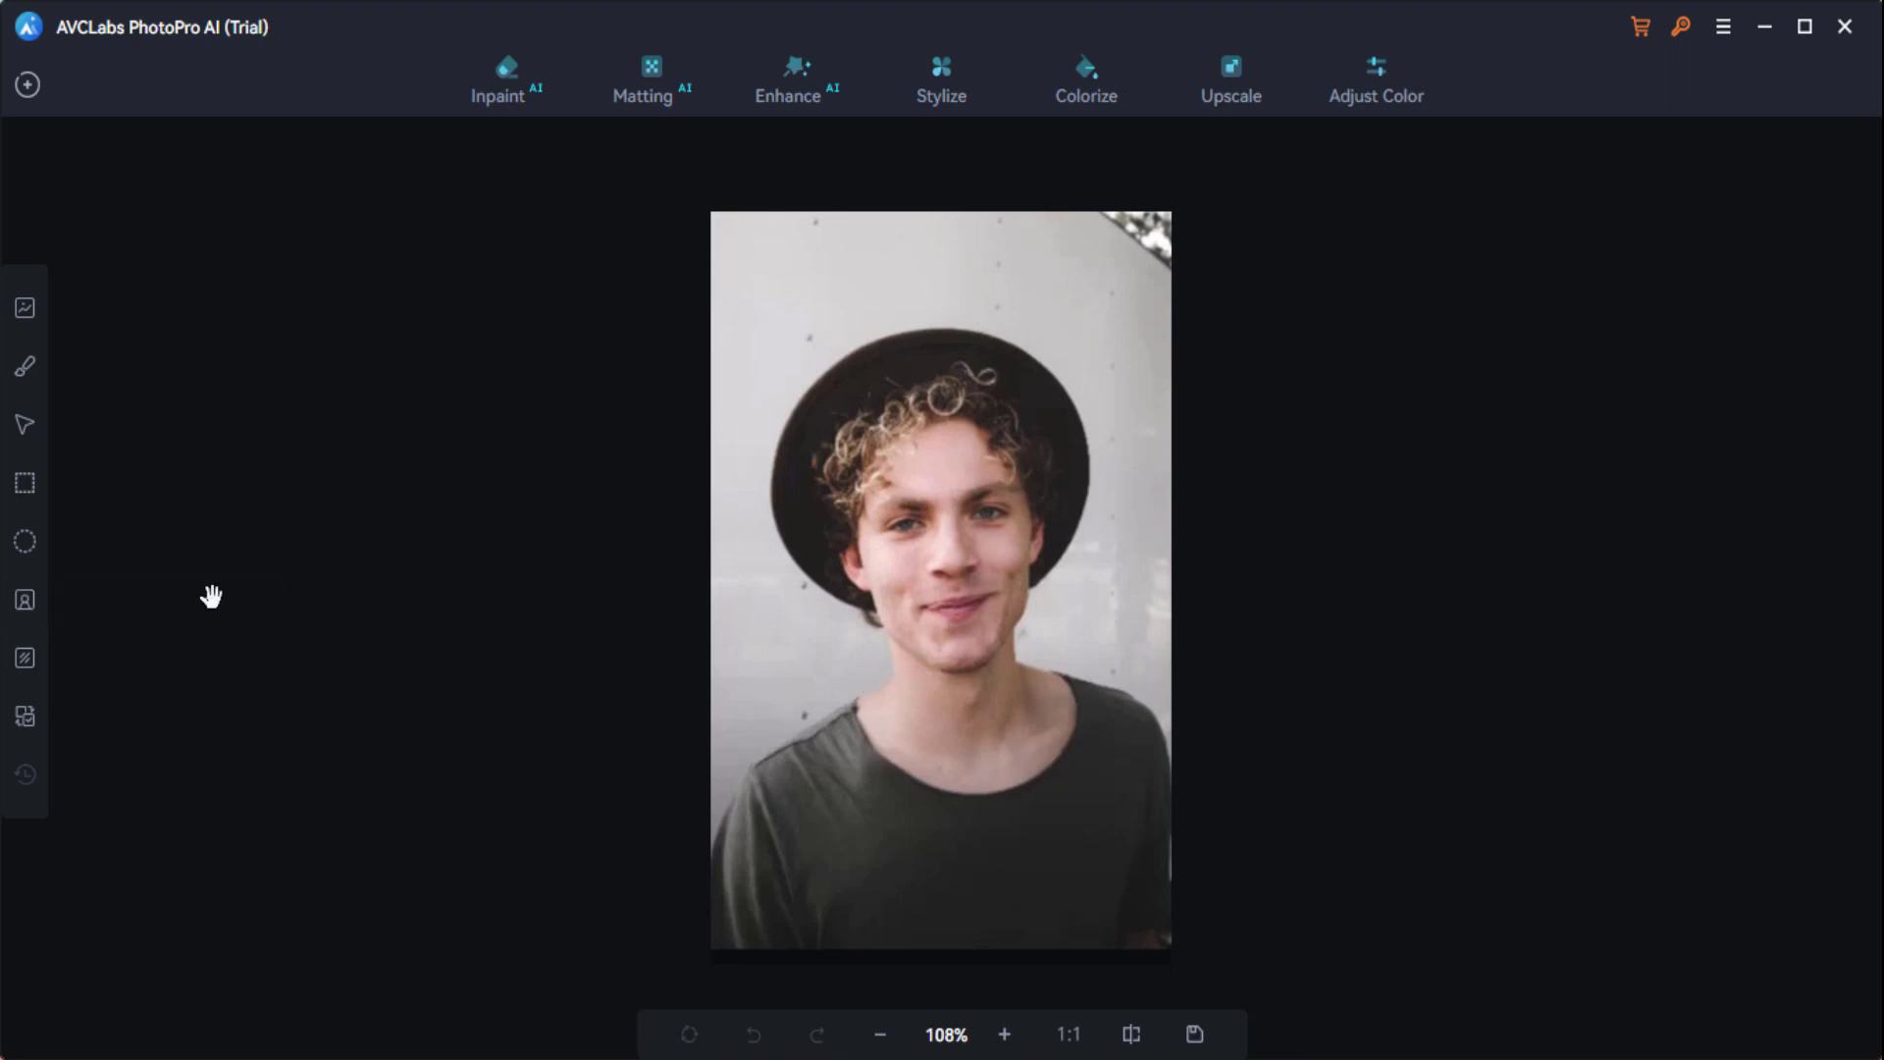
click(24, 603)
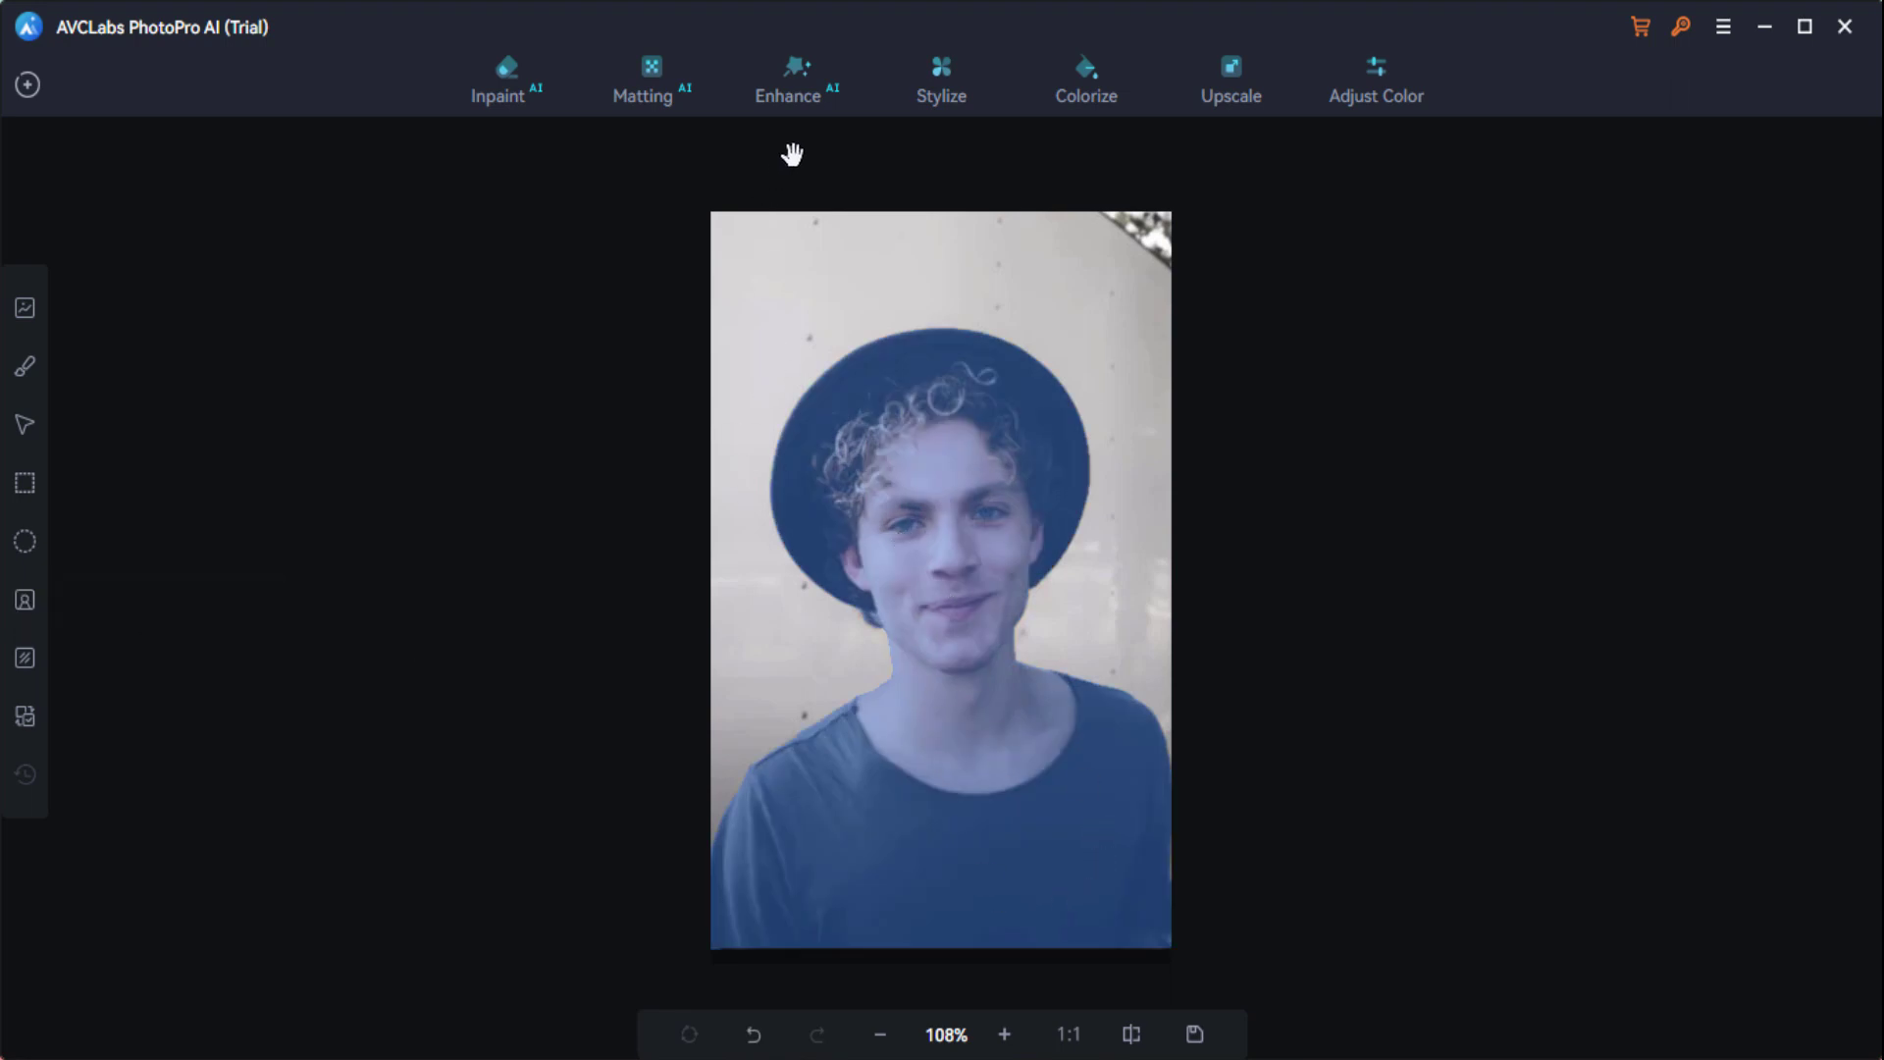
click(658, 104)
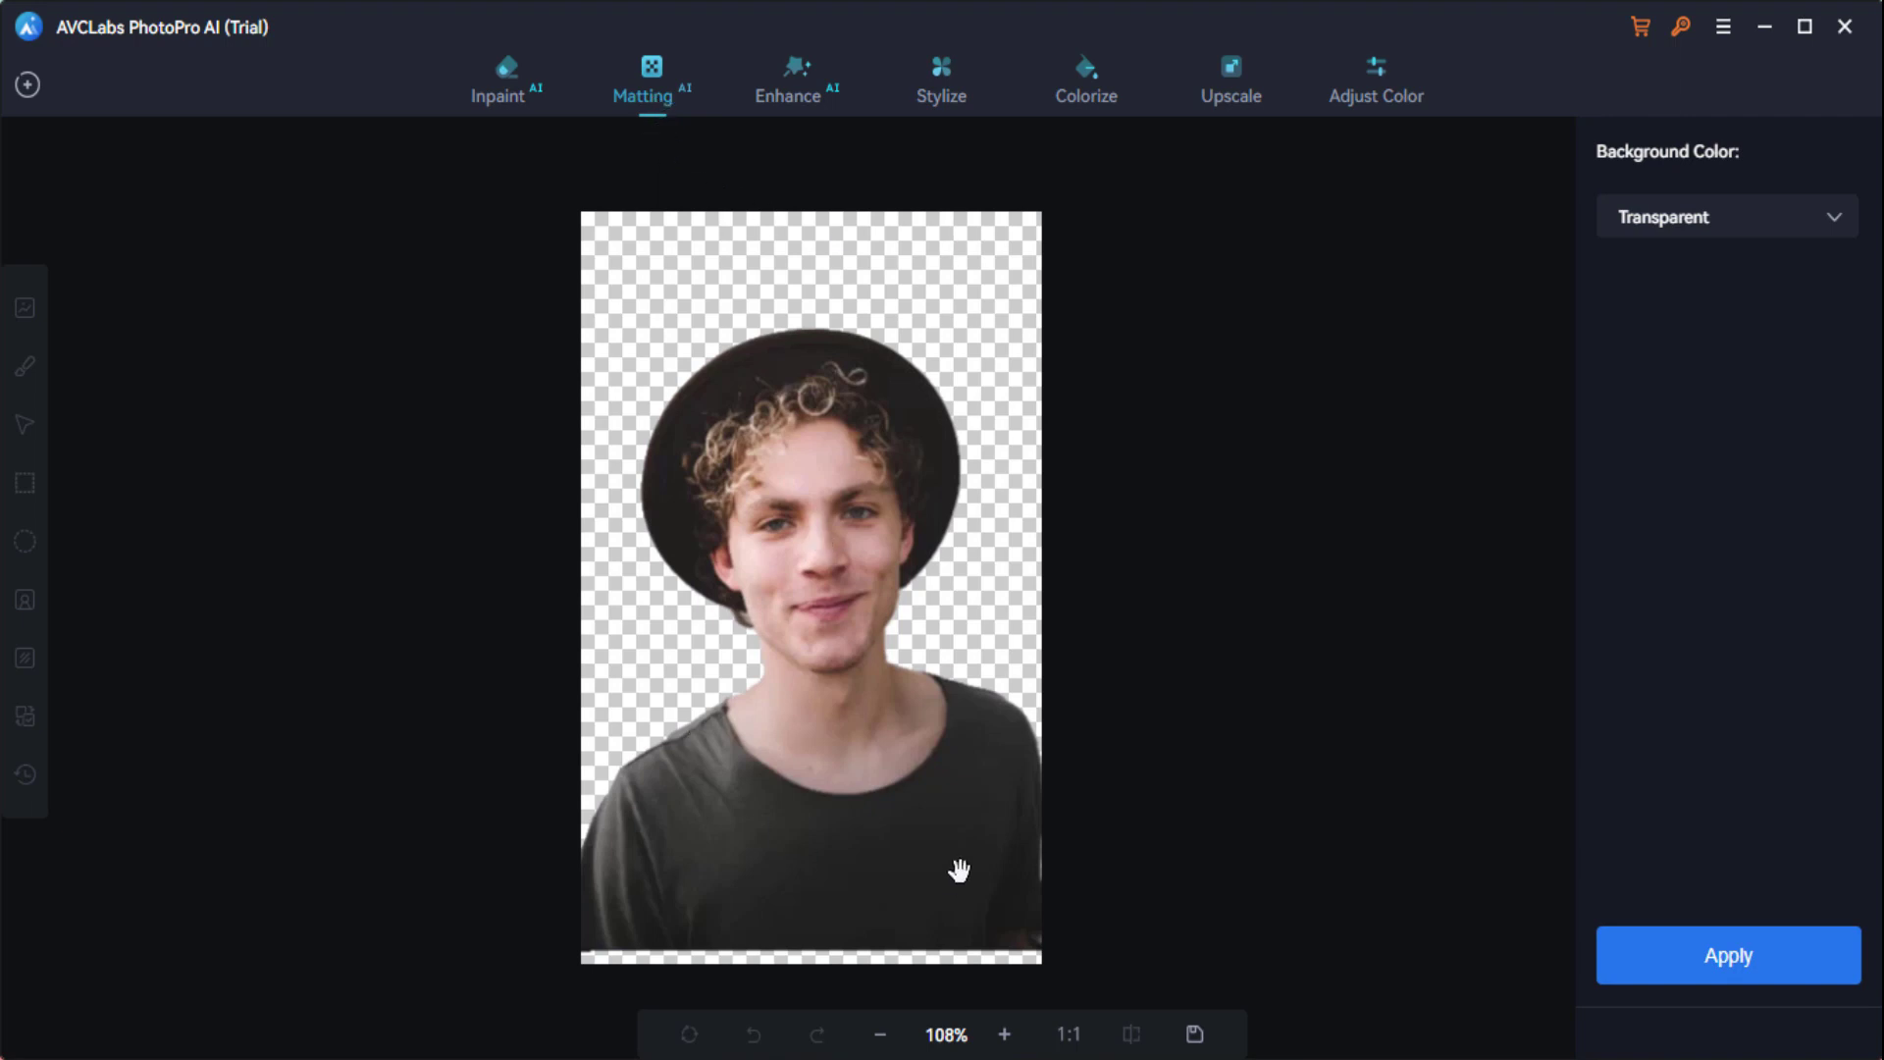
Preview red, blue and black backgrounds, finishing on the Custom background option.
click(1708, 241)
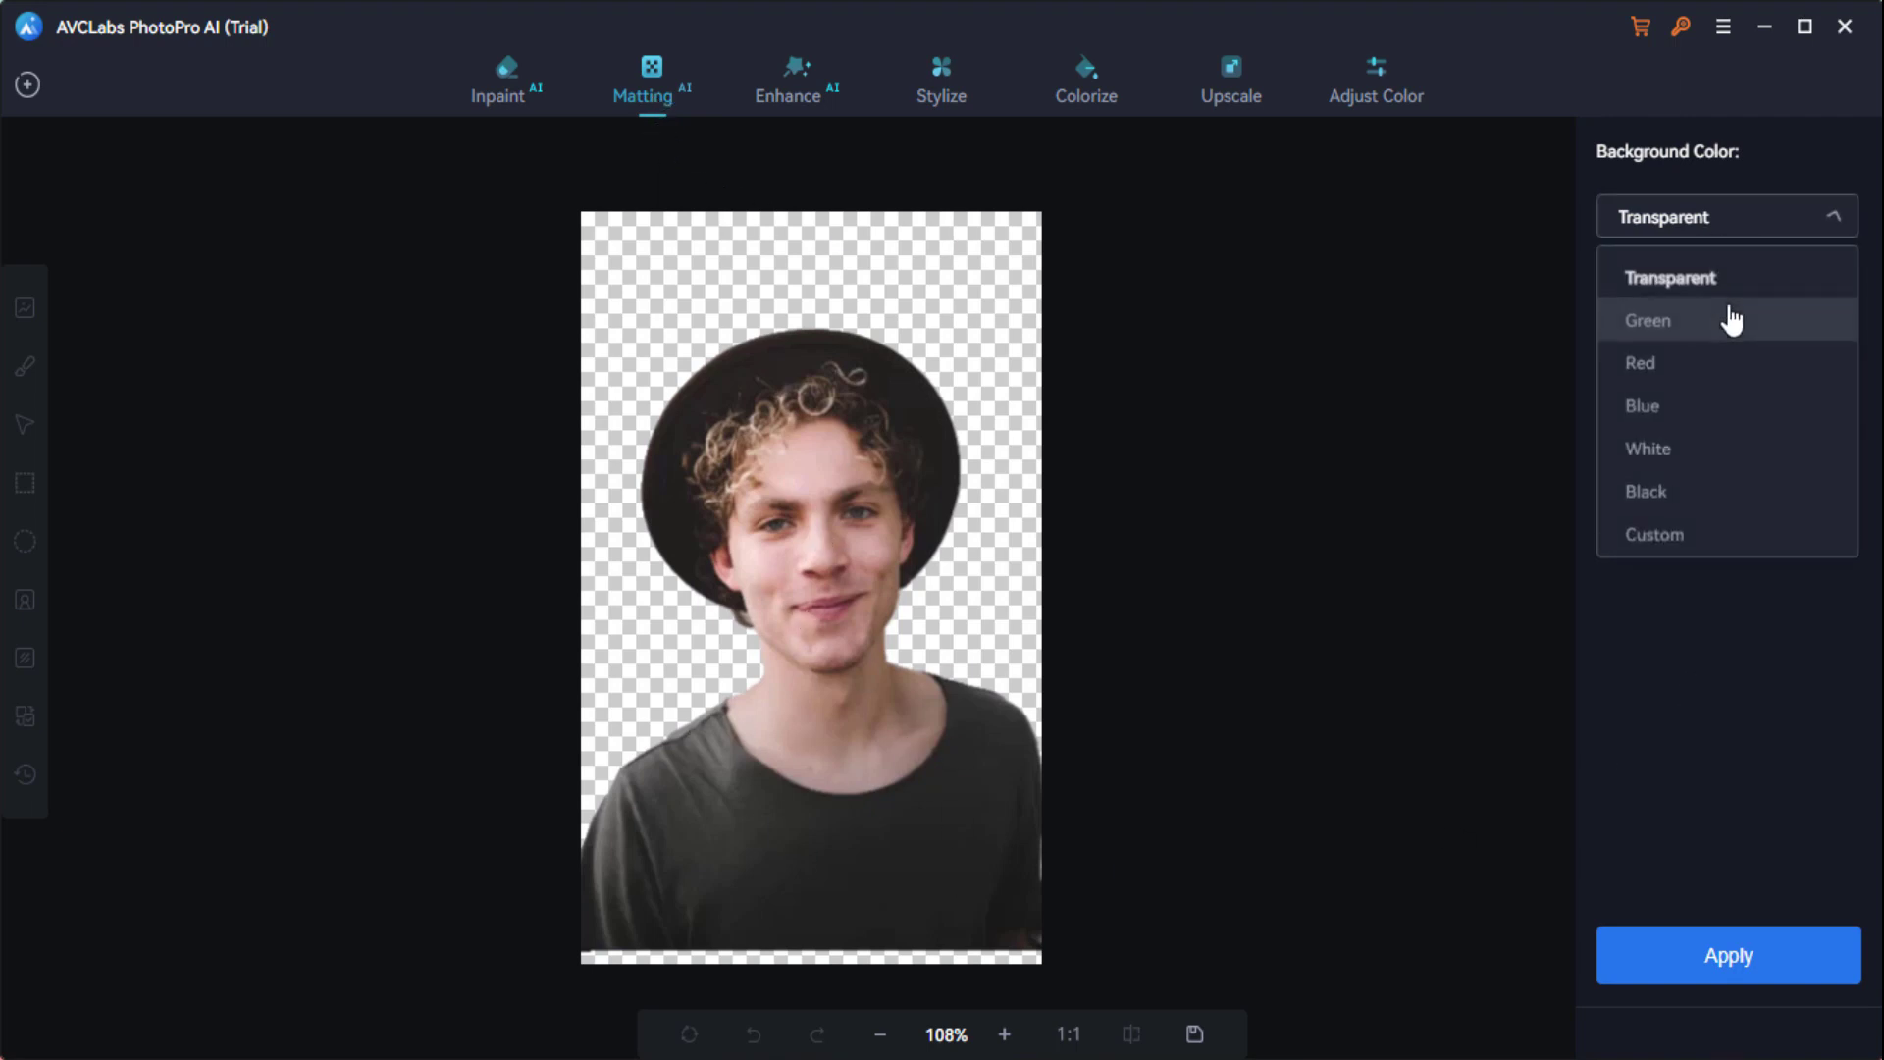
click(1710, 365)
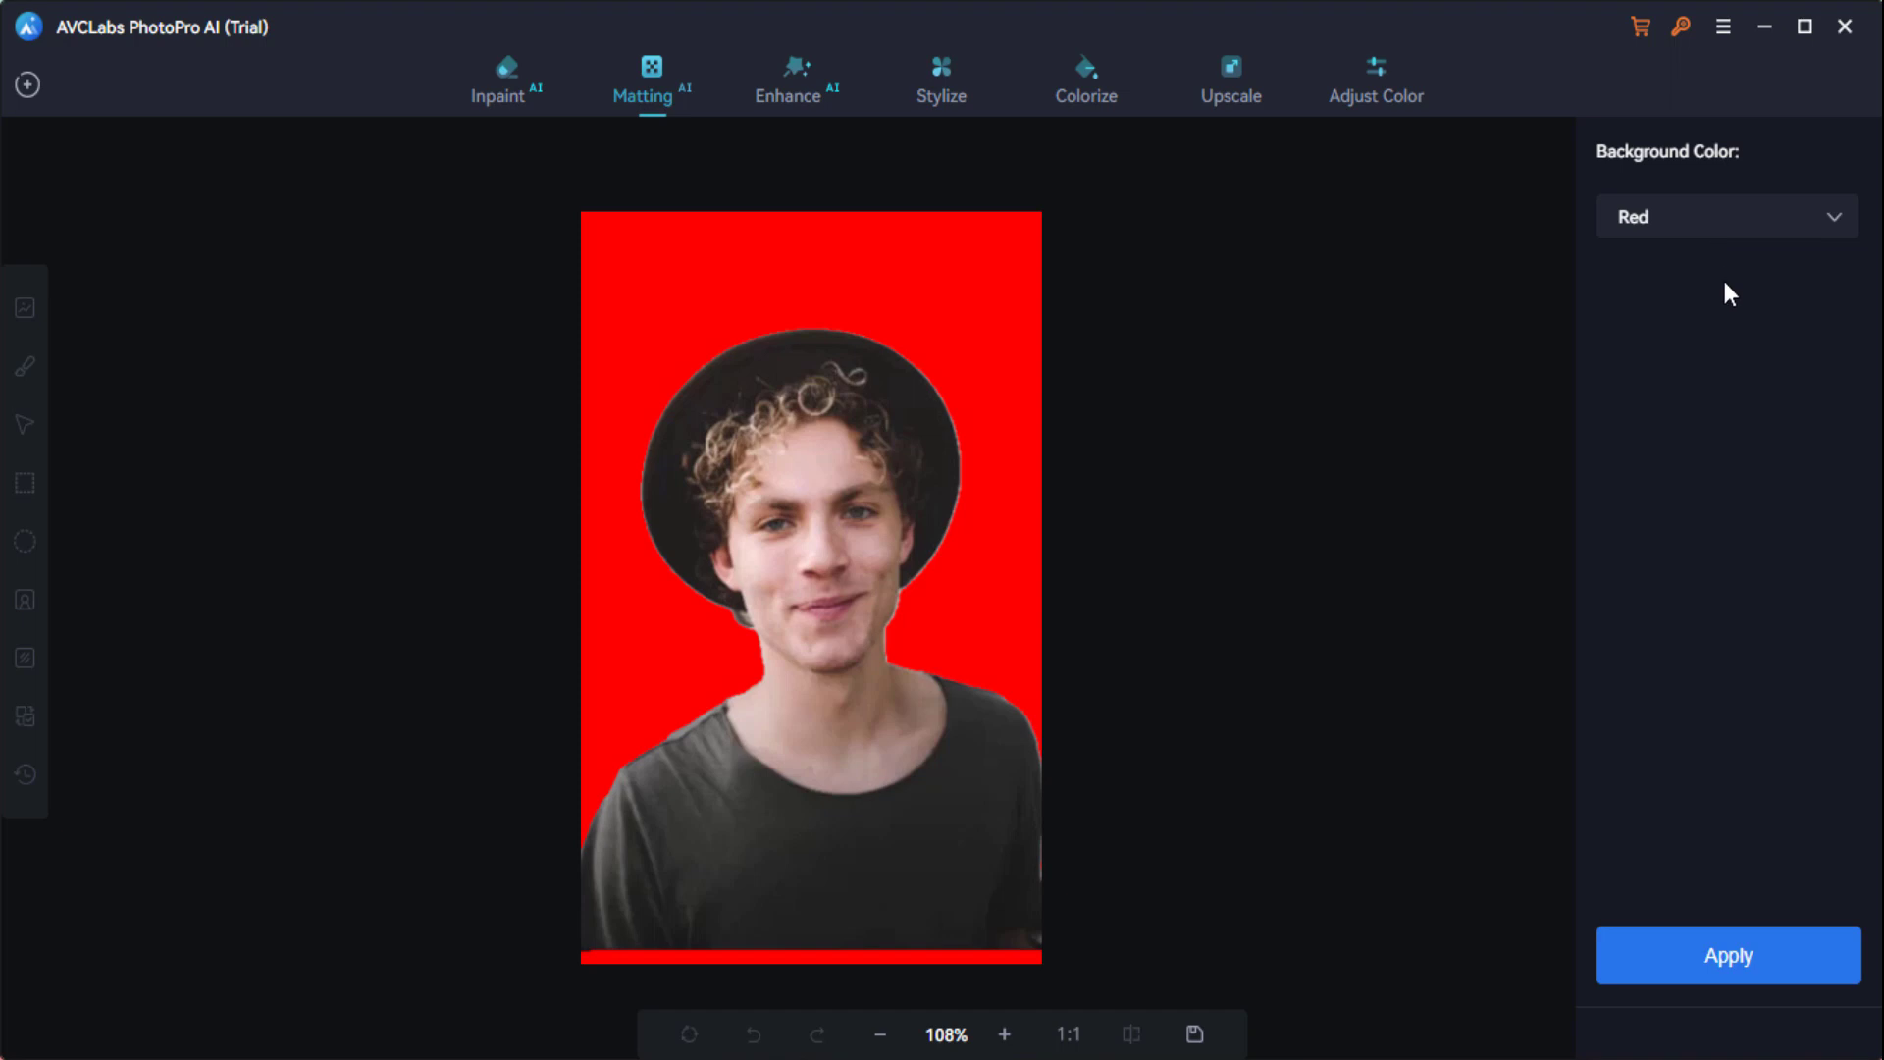
click(1717, 222)
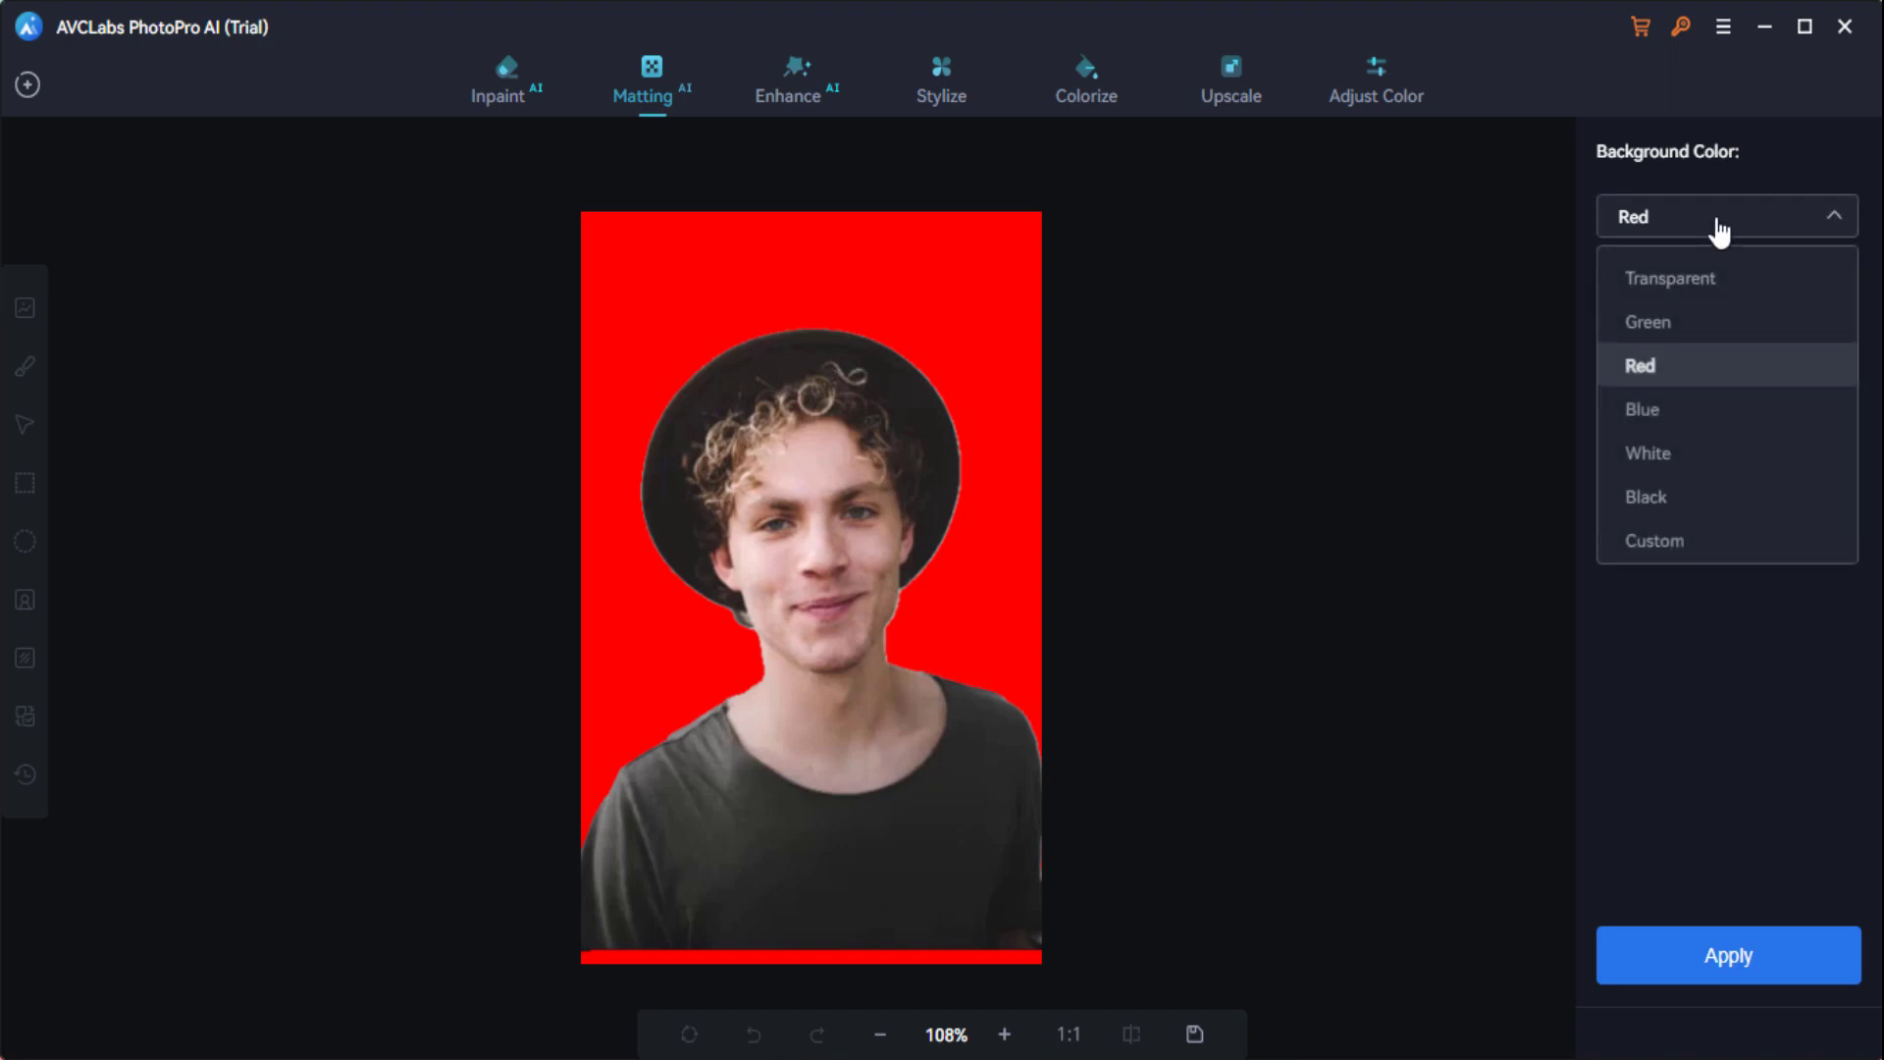
click(1695, 408)
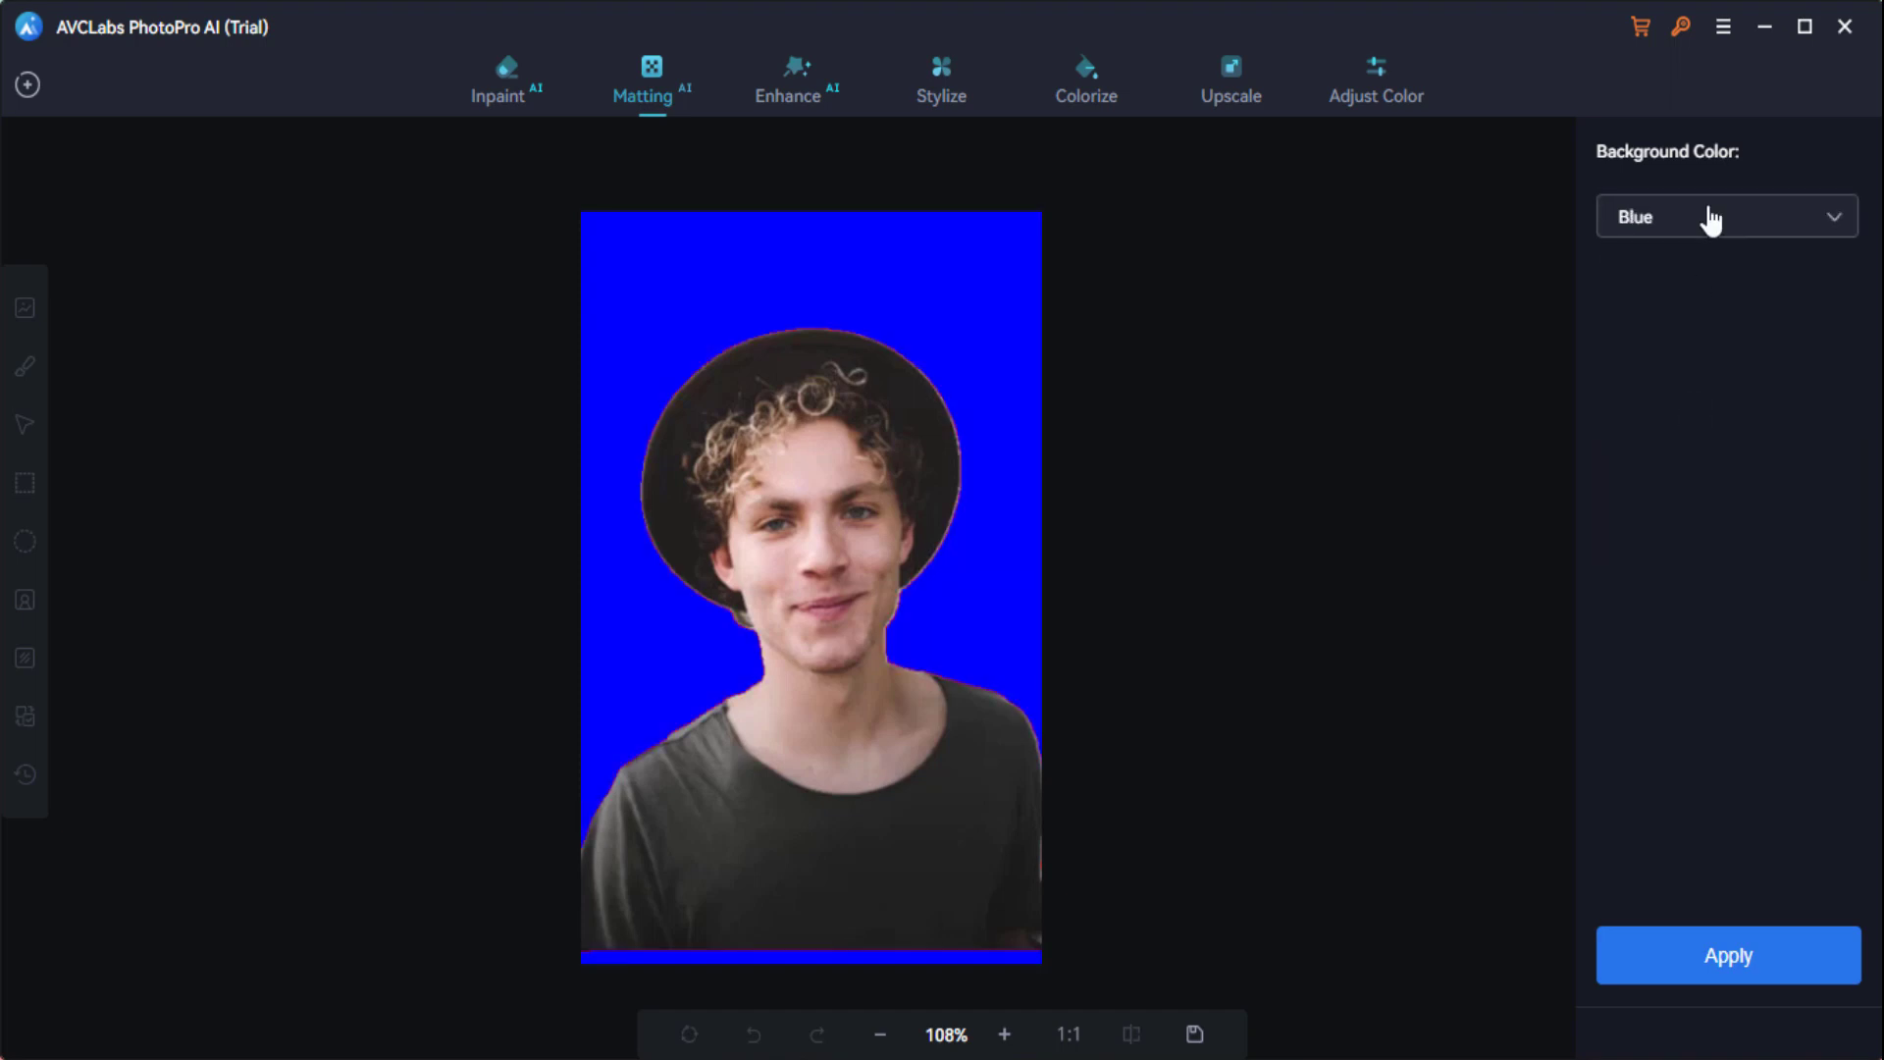
click(1703, 219)
click(1708, 234)
click(1717, 235)
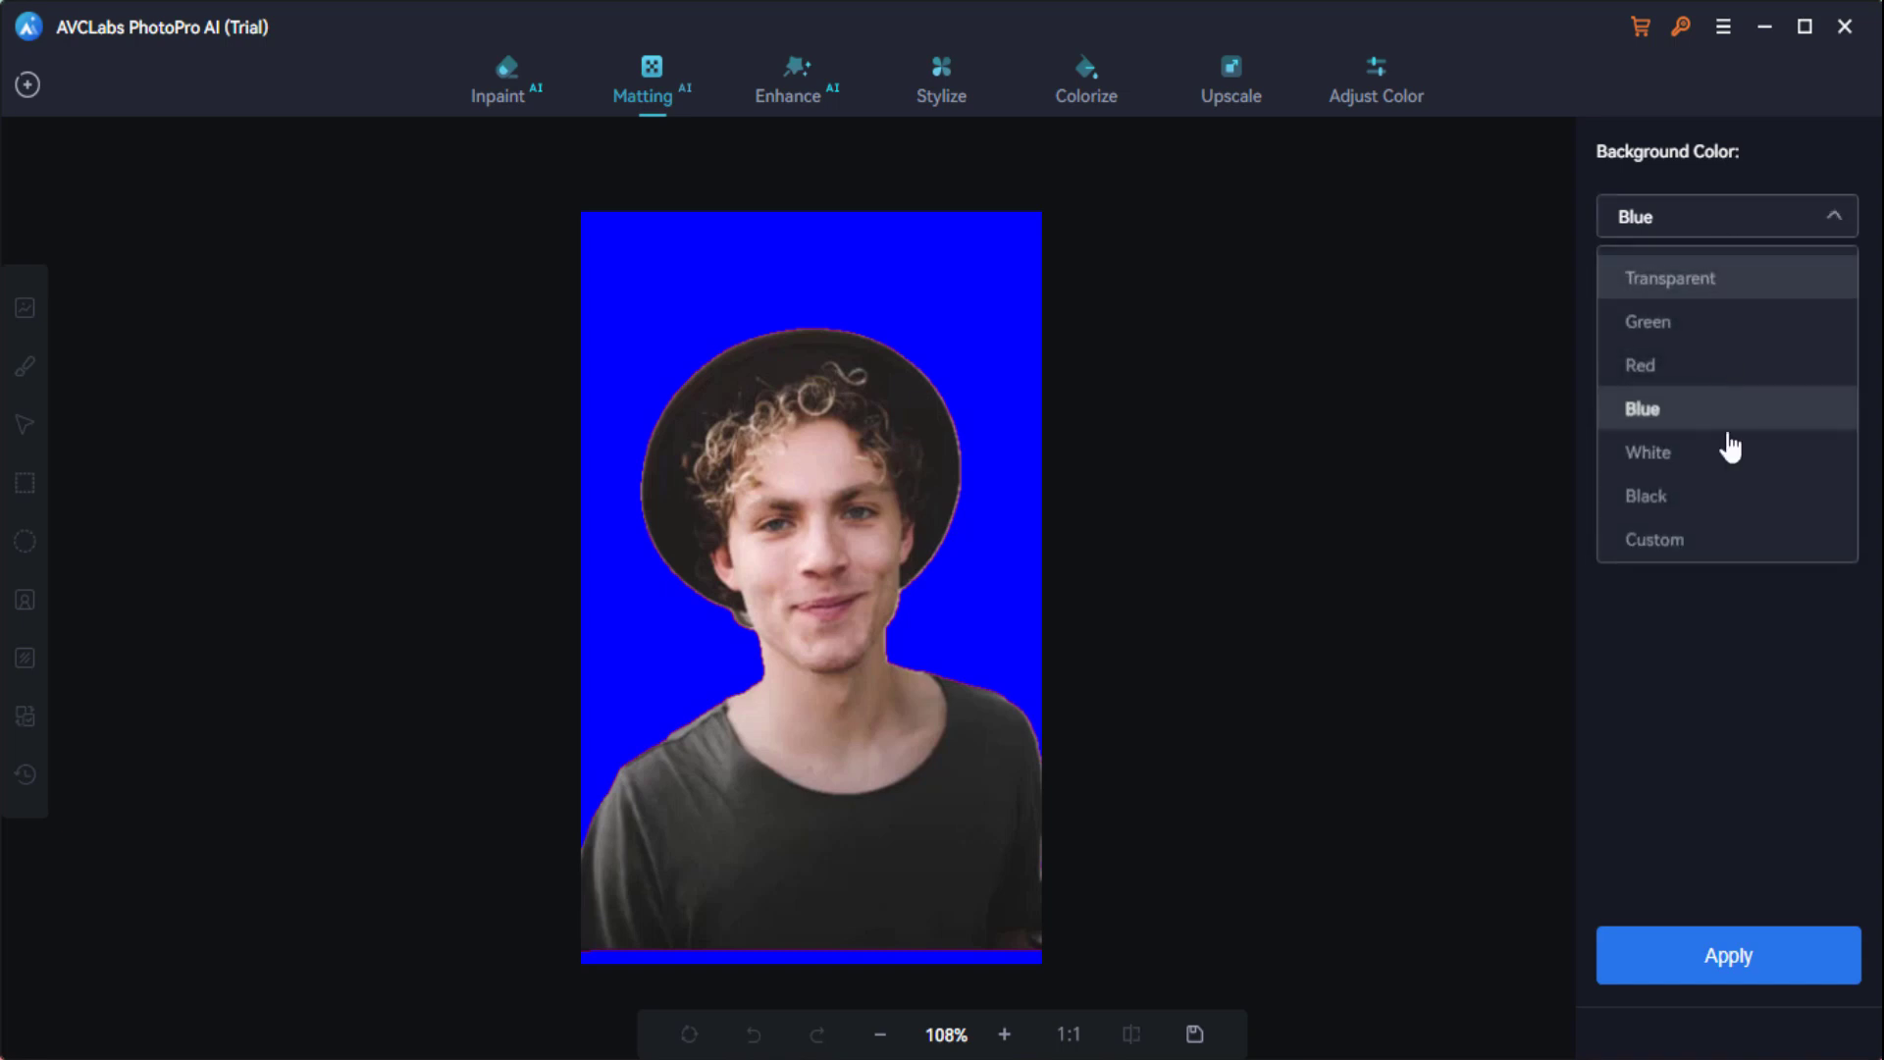
click(1706, 539)
click(1712, 238)
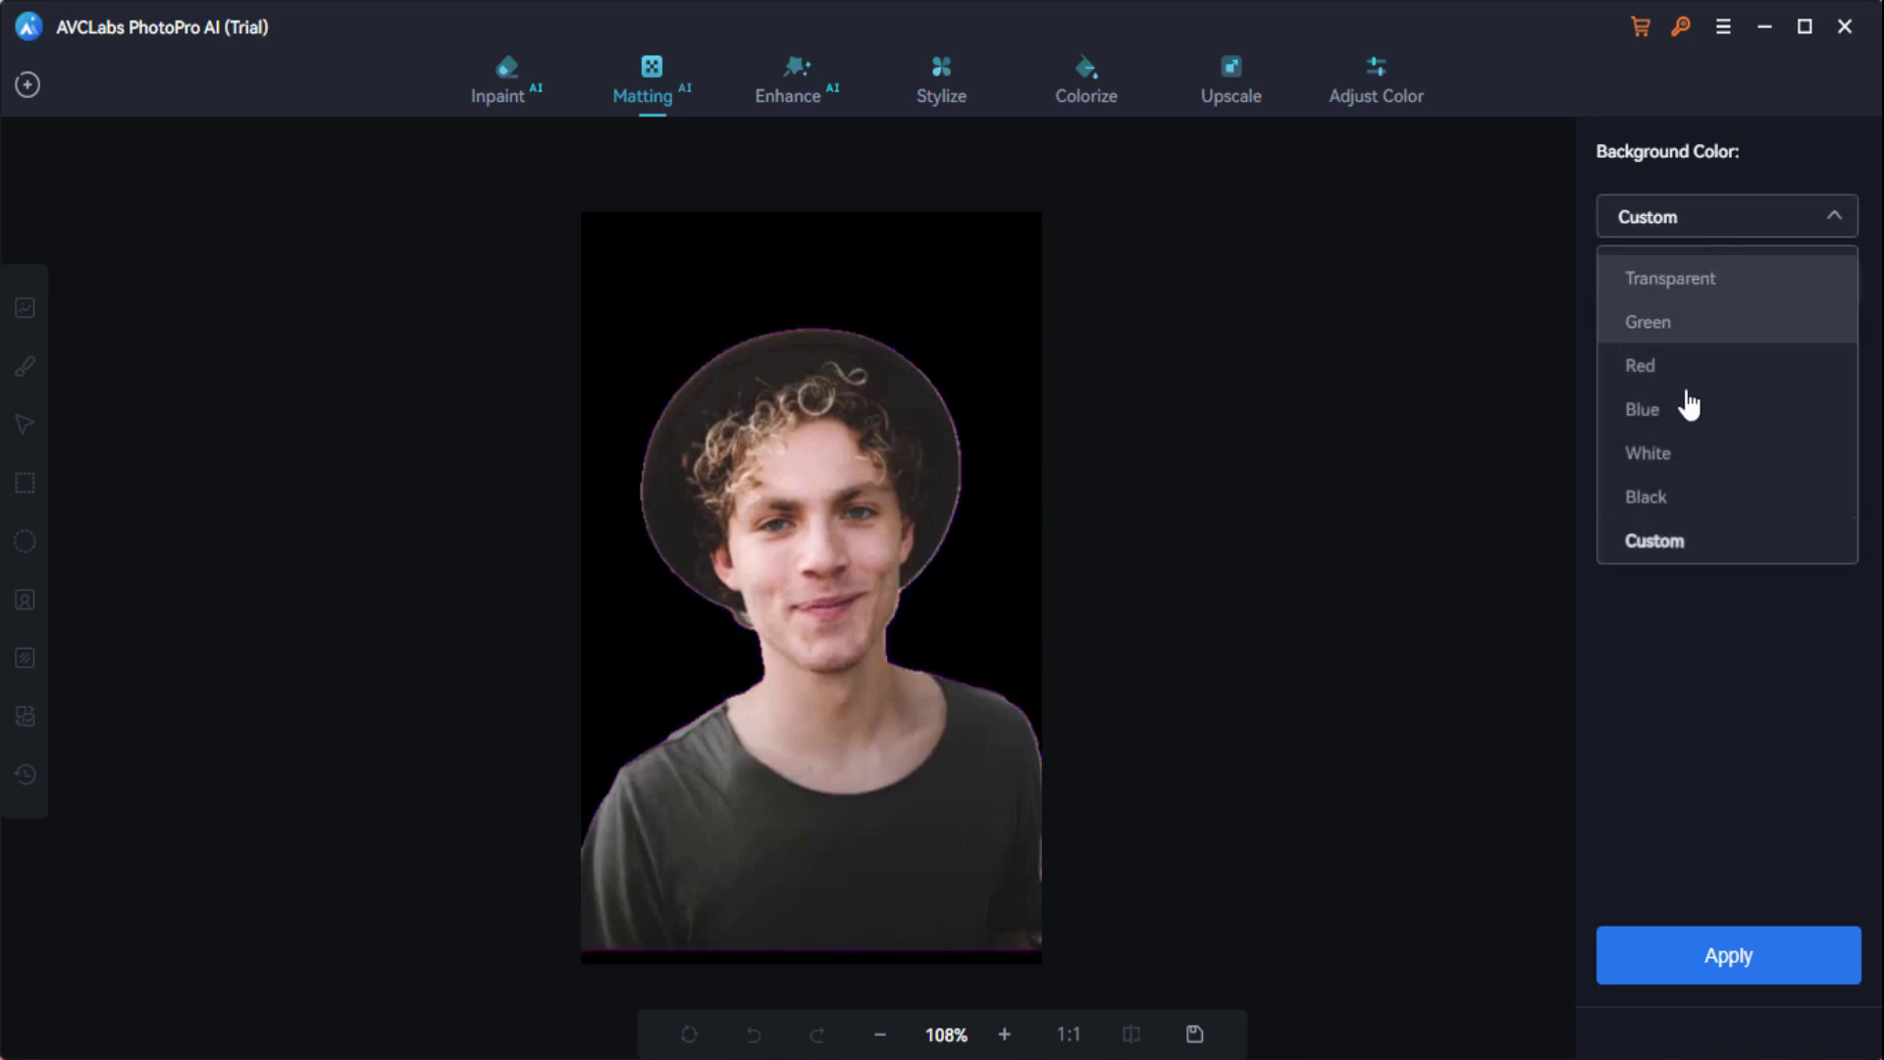
click(1658, 497)
click(1733, 230)
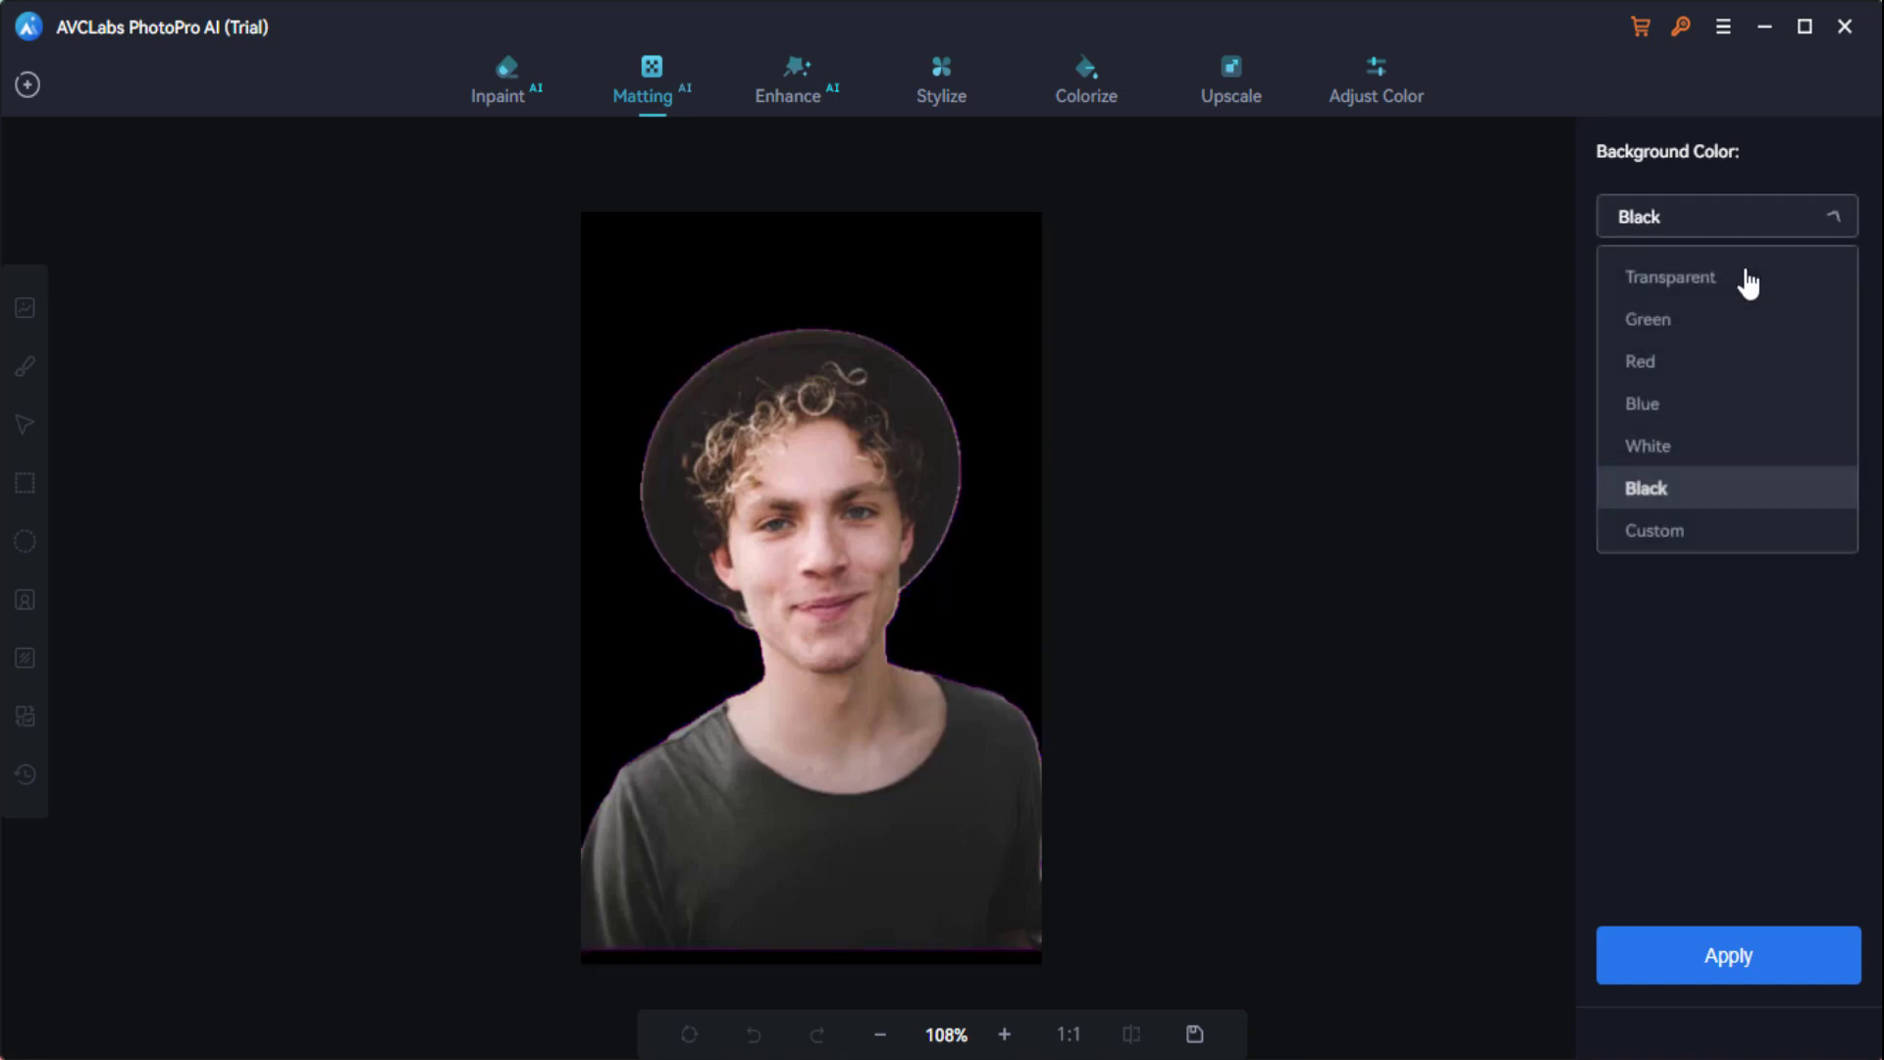
click(1708, 540)
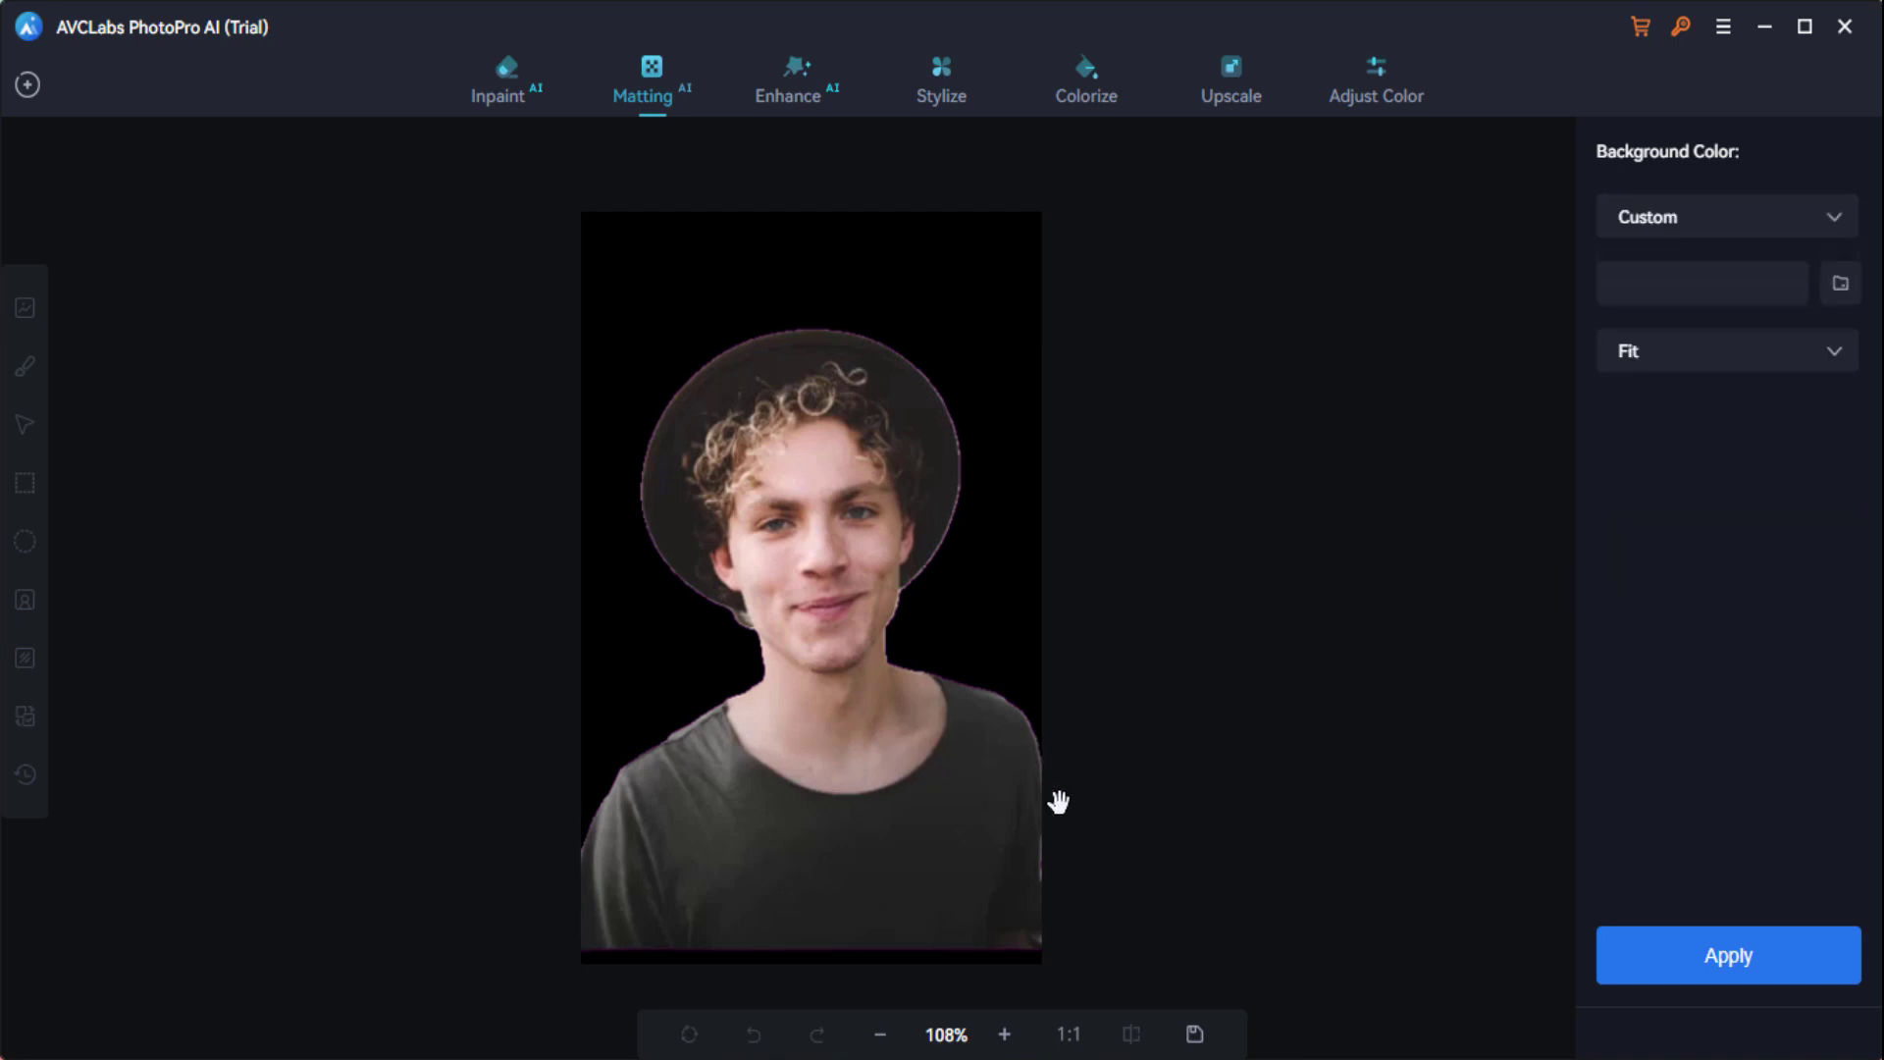
Use a Desktop photo as the custom background behind the man and exit Matting.
click(1841, 293)
scroll(333, 385, down, 4)
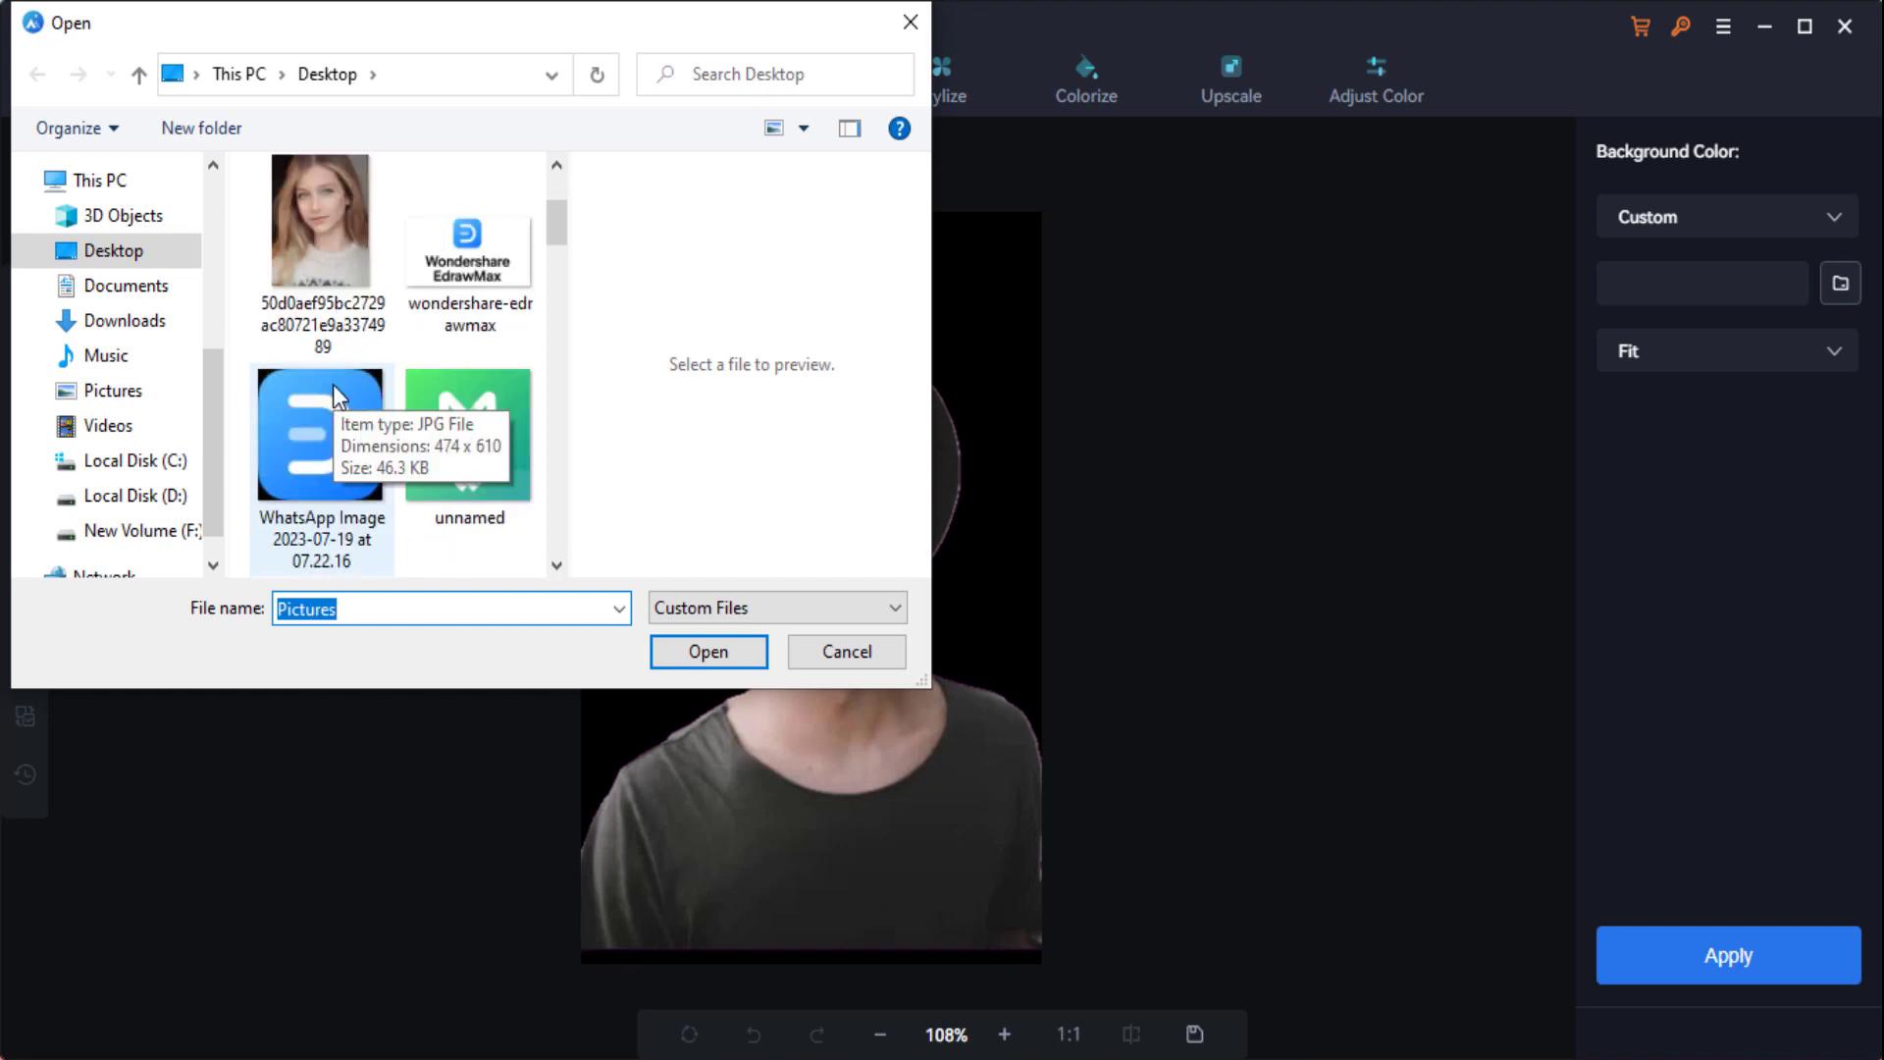
double_click(333, 384)
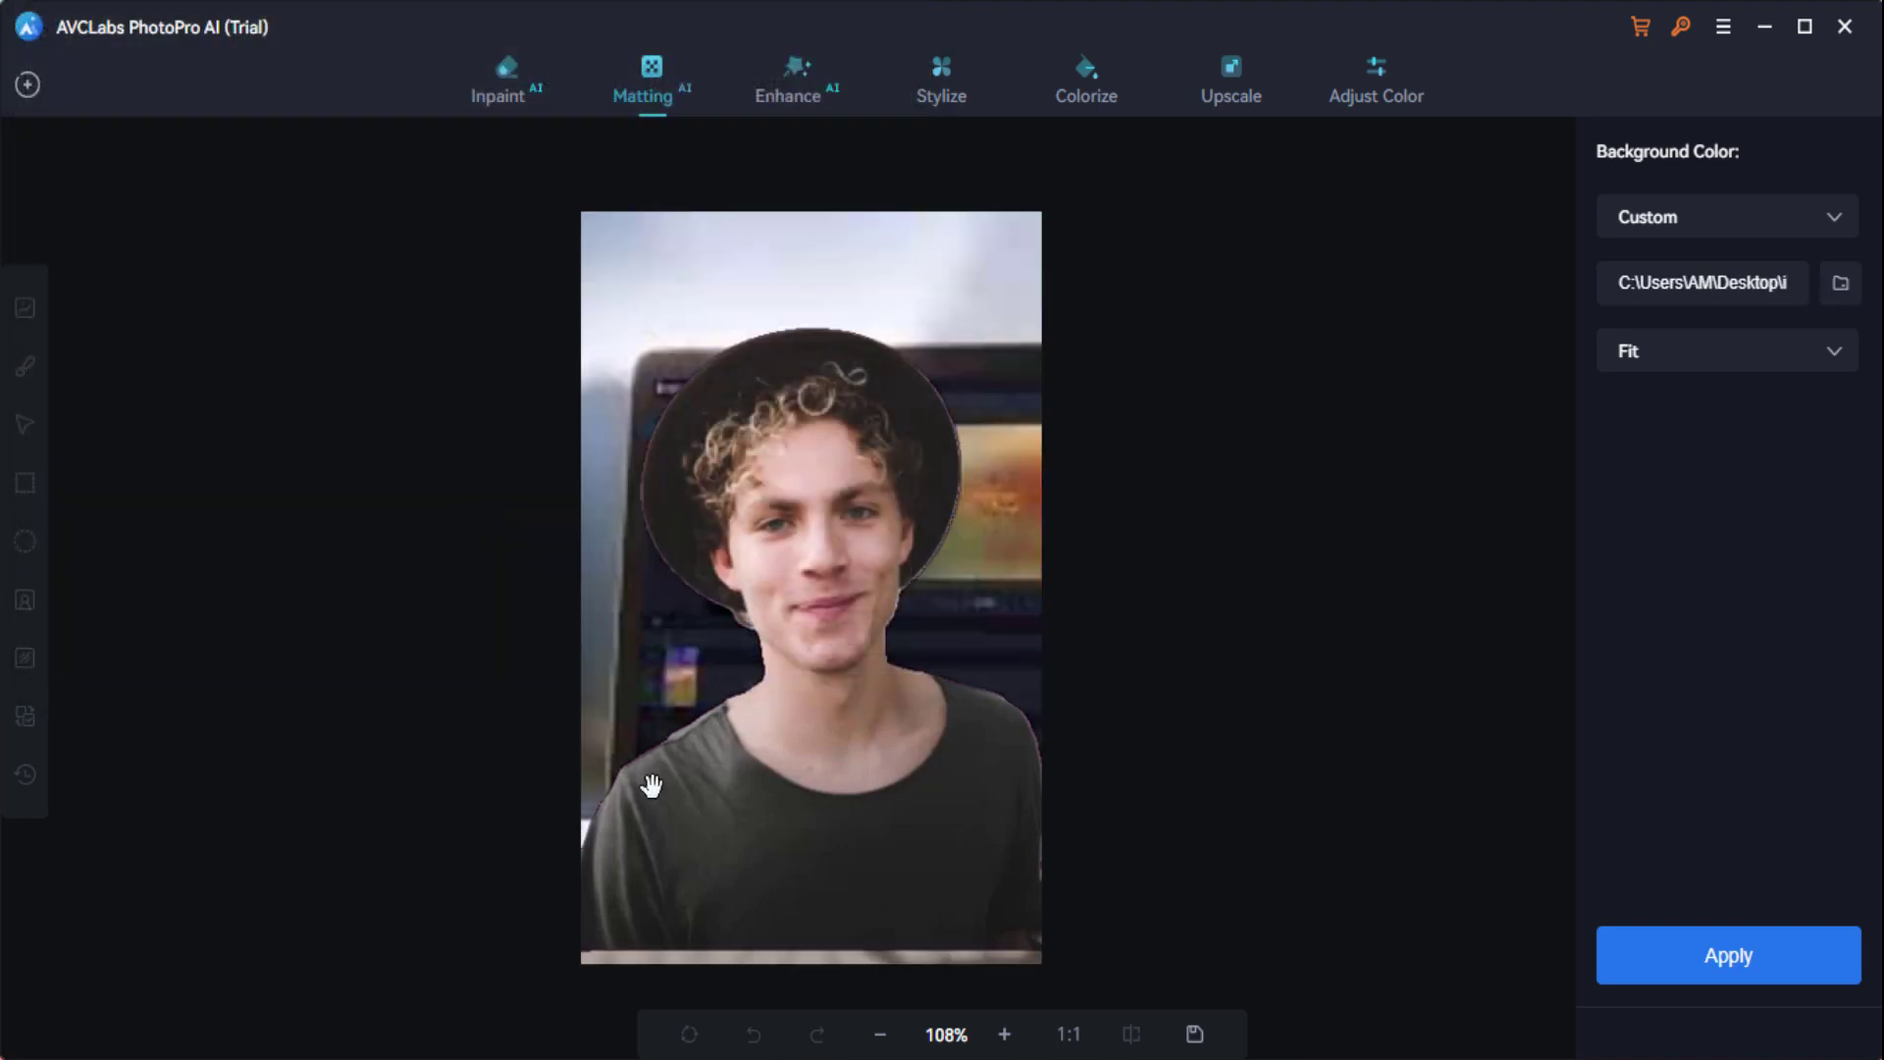
key(Return)
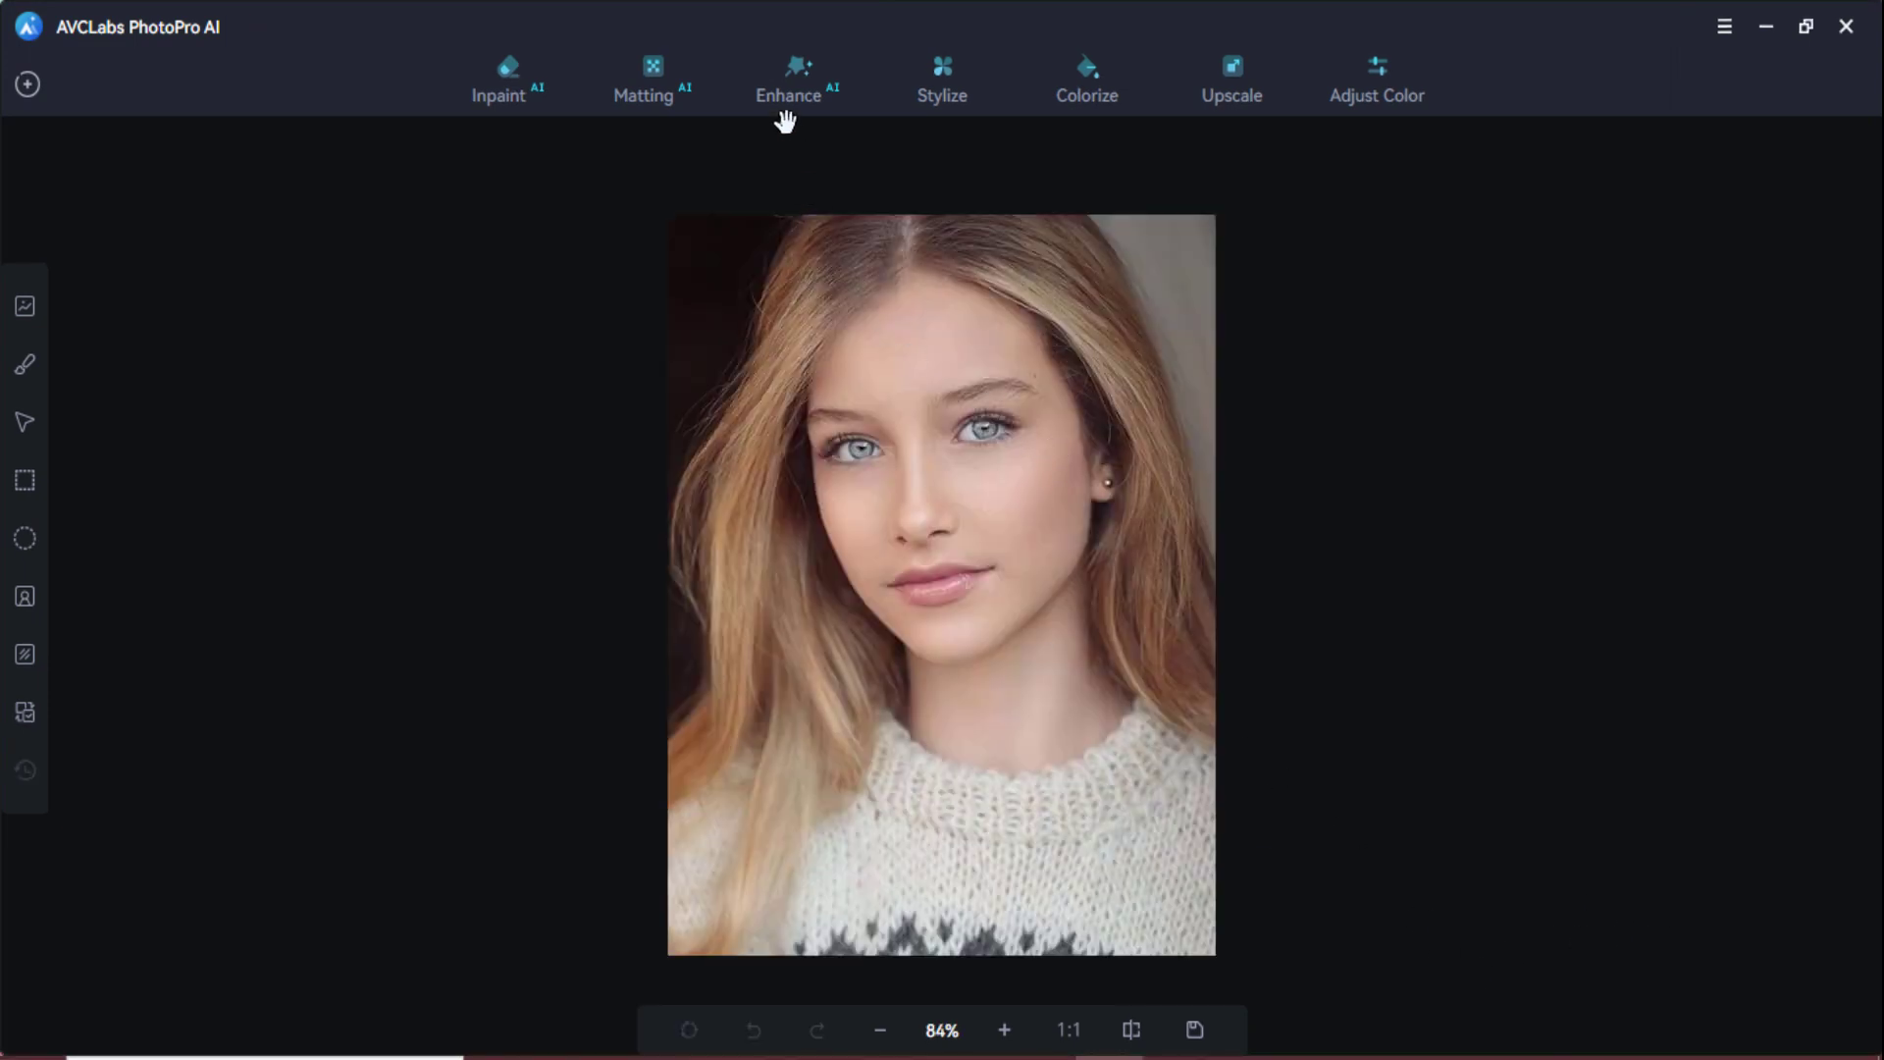
Apply the Standard AI enhancement model to the girl's sweater portrait.
click(788, 115)
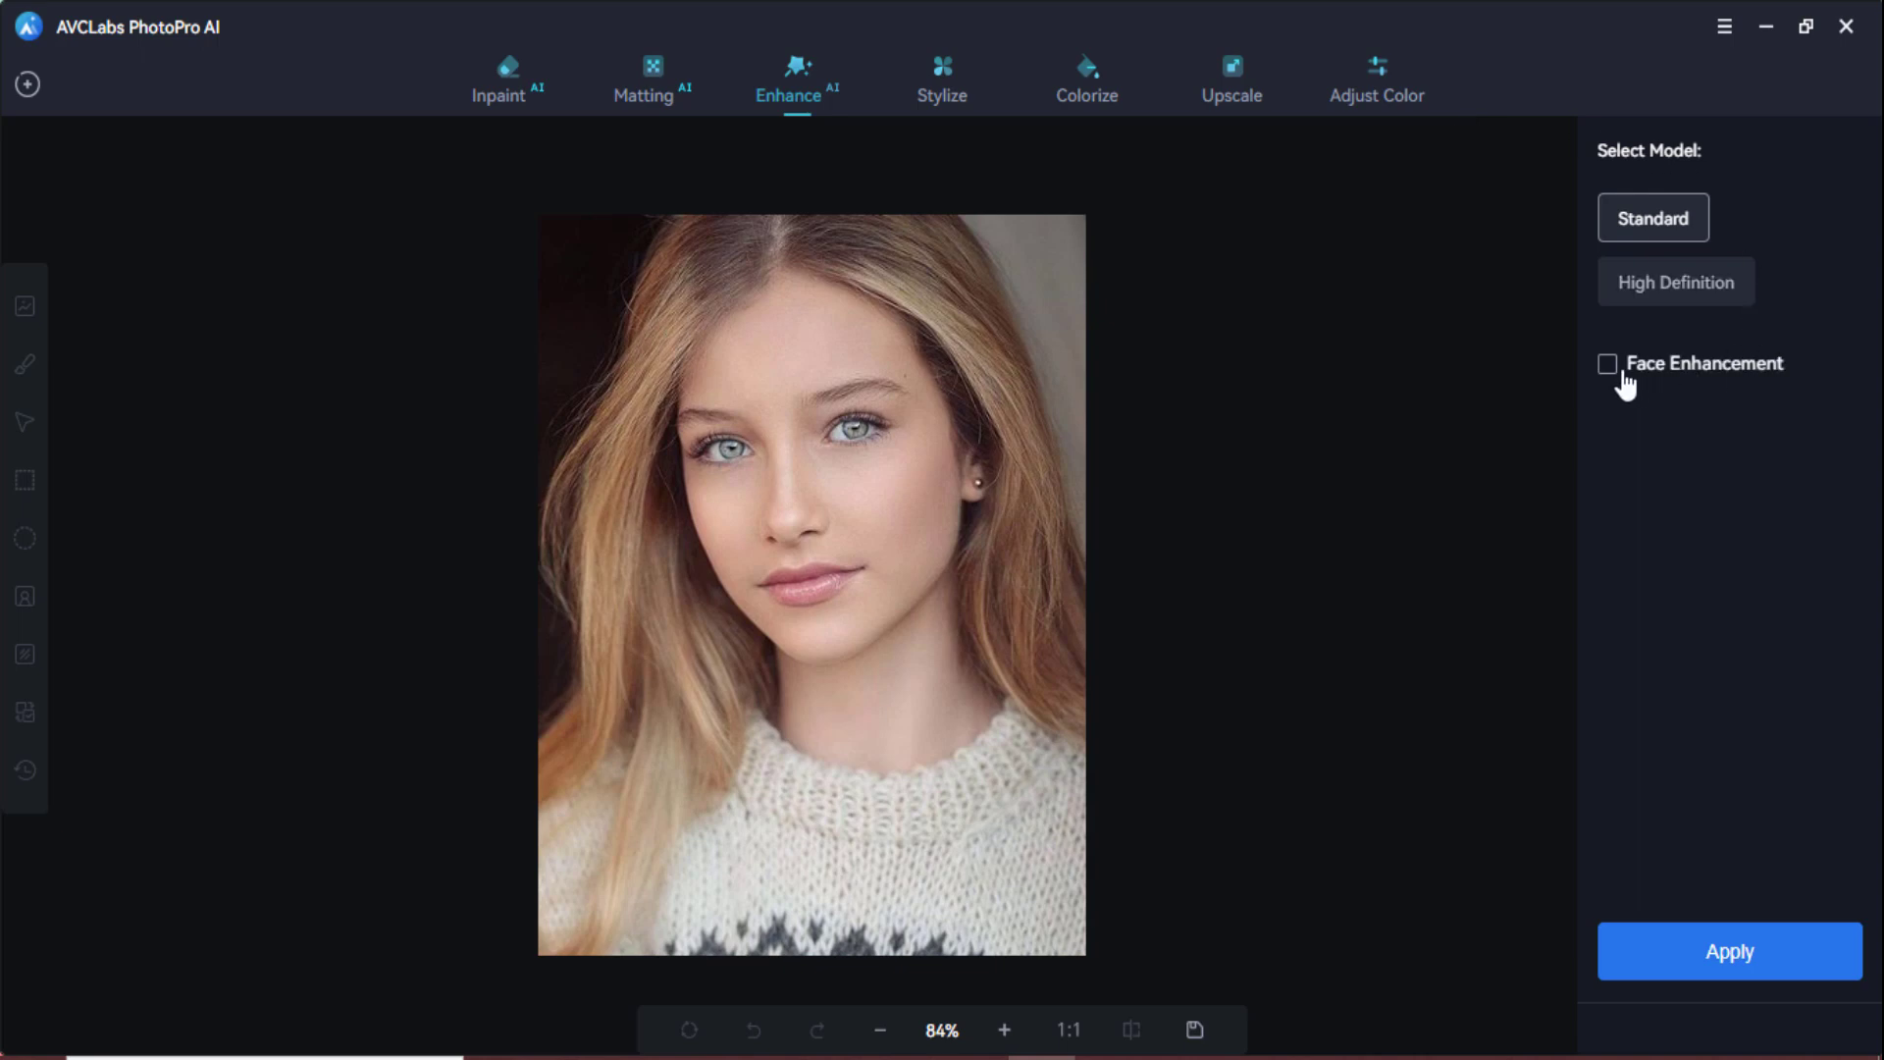
click(1737, 949)
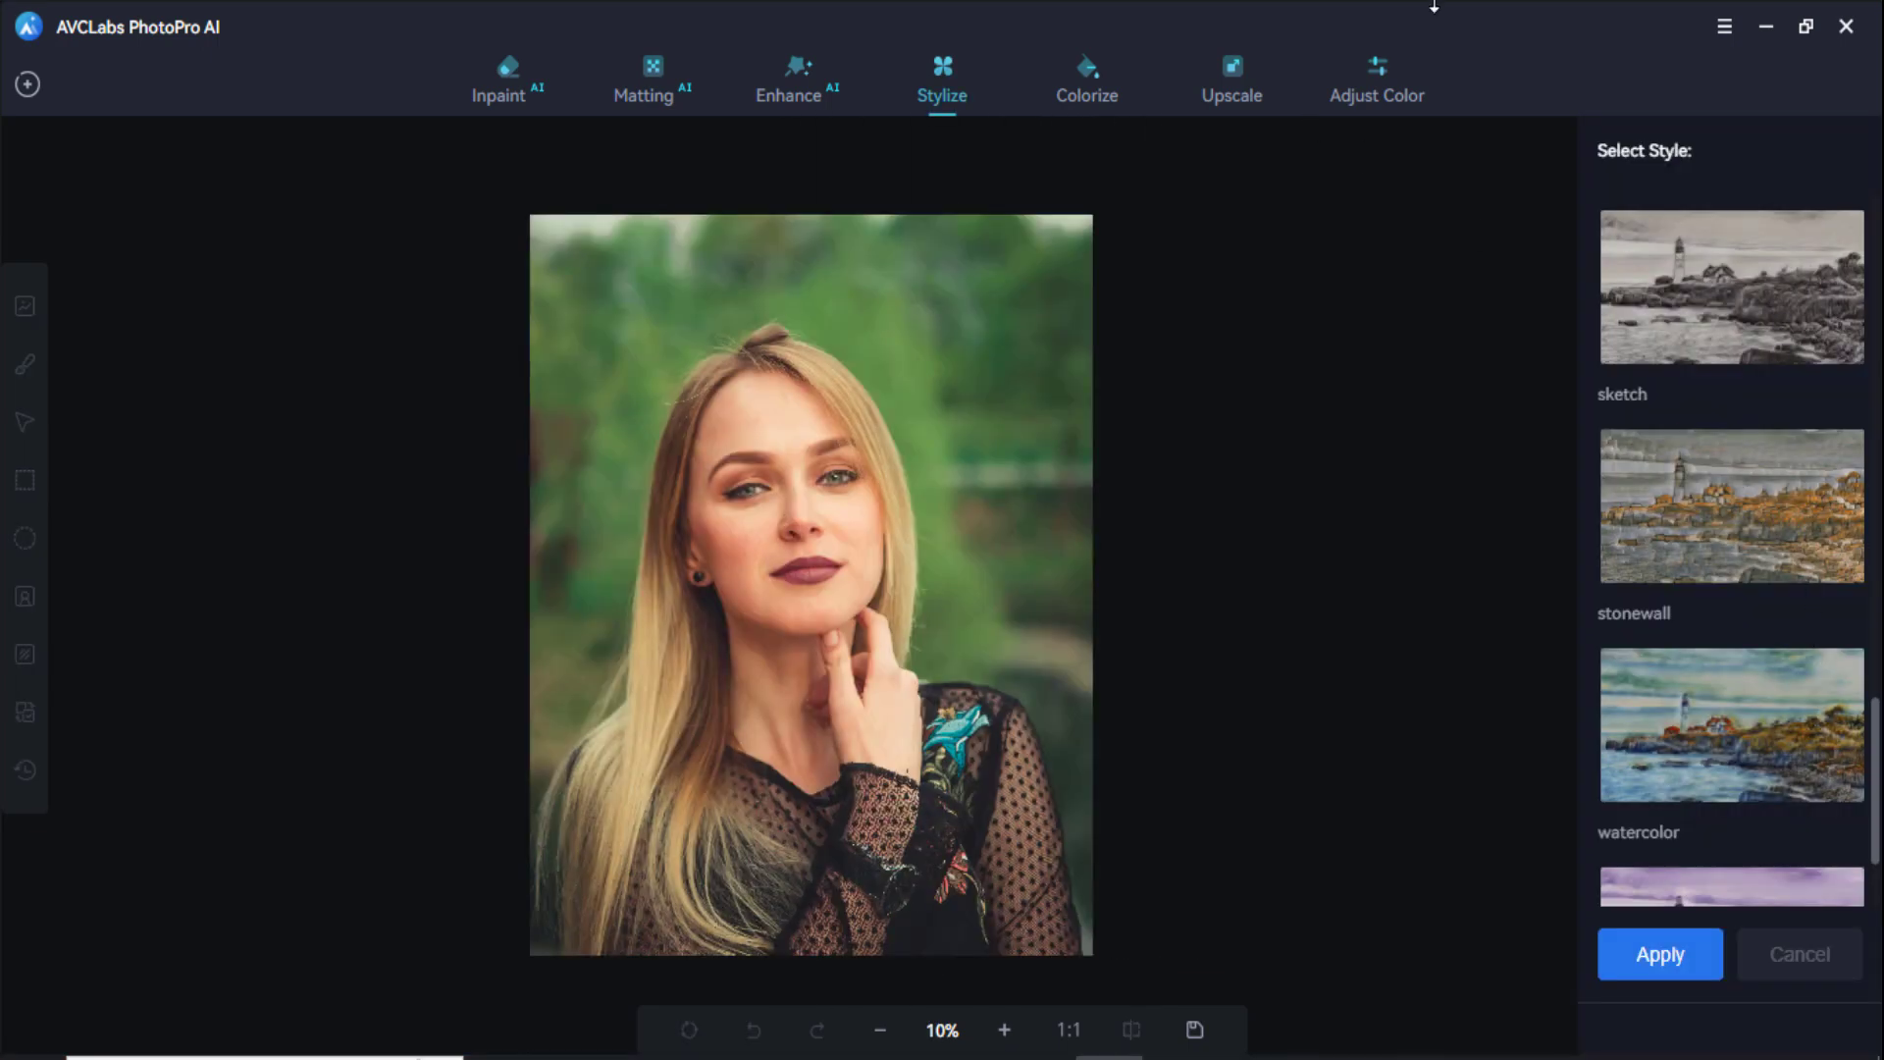
Apply the watercolor style to the blonde woman's portrait, then go to Colorize.
click(1749, 764)
click(1694, 977)
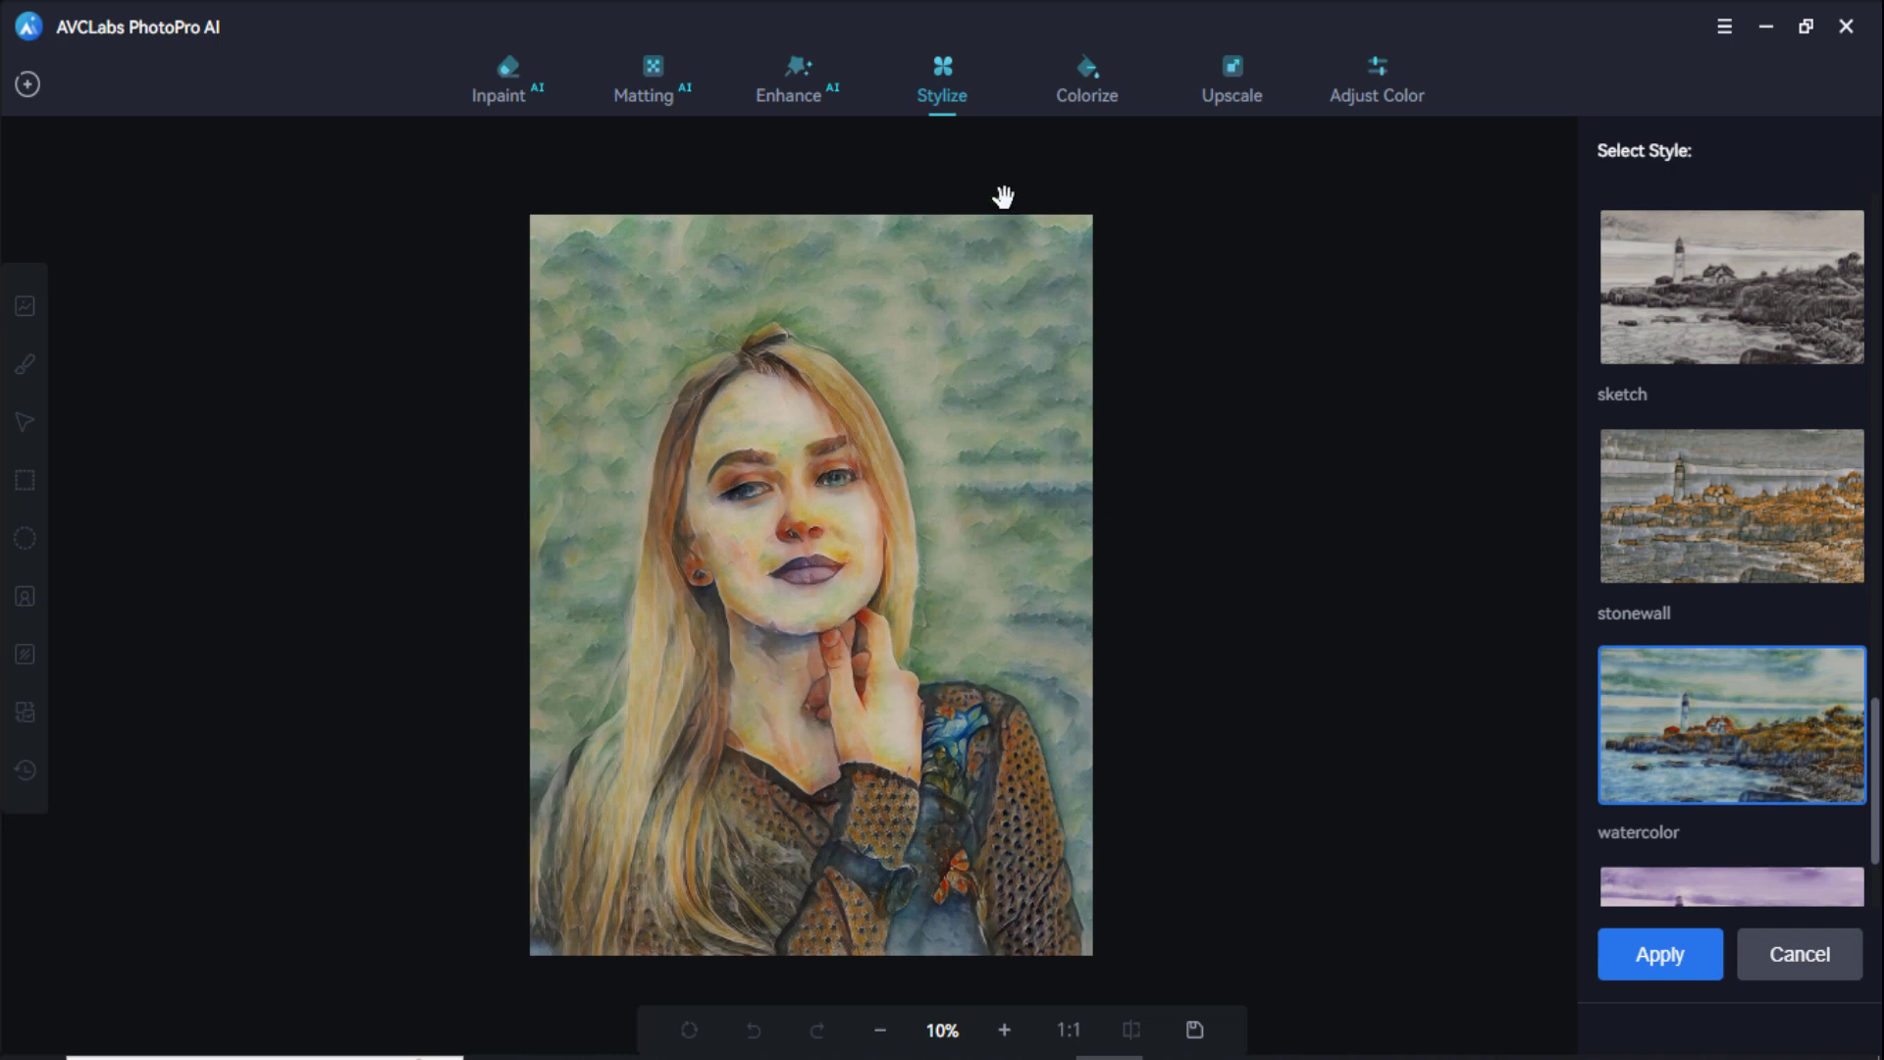
click(1063, 108)
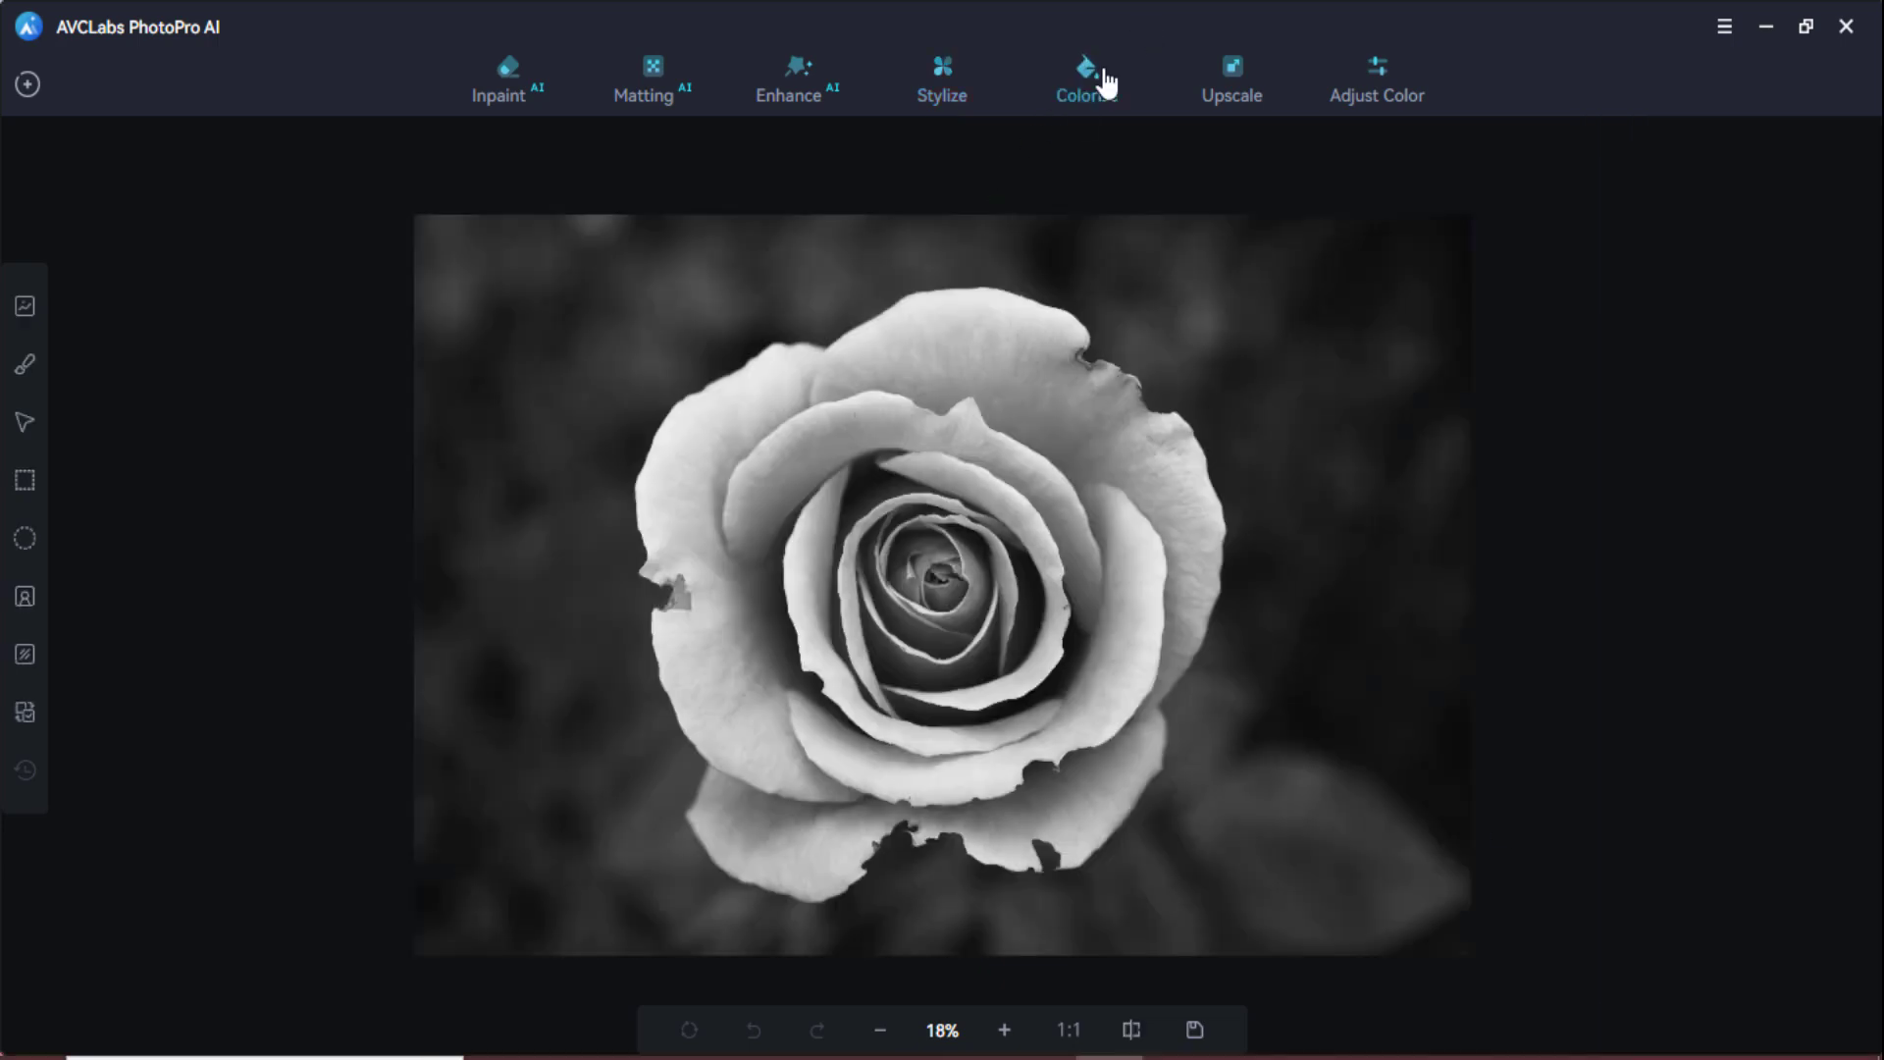
click(1106, 84)
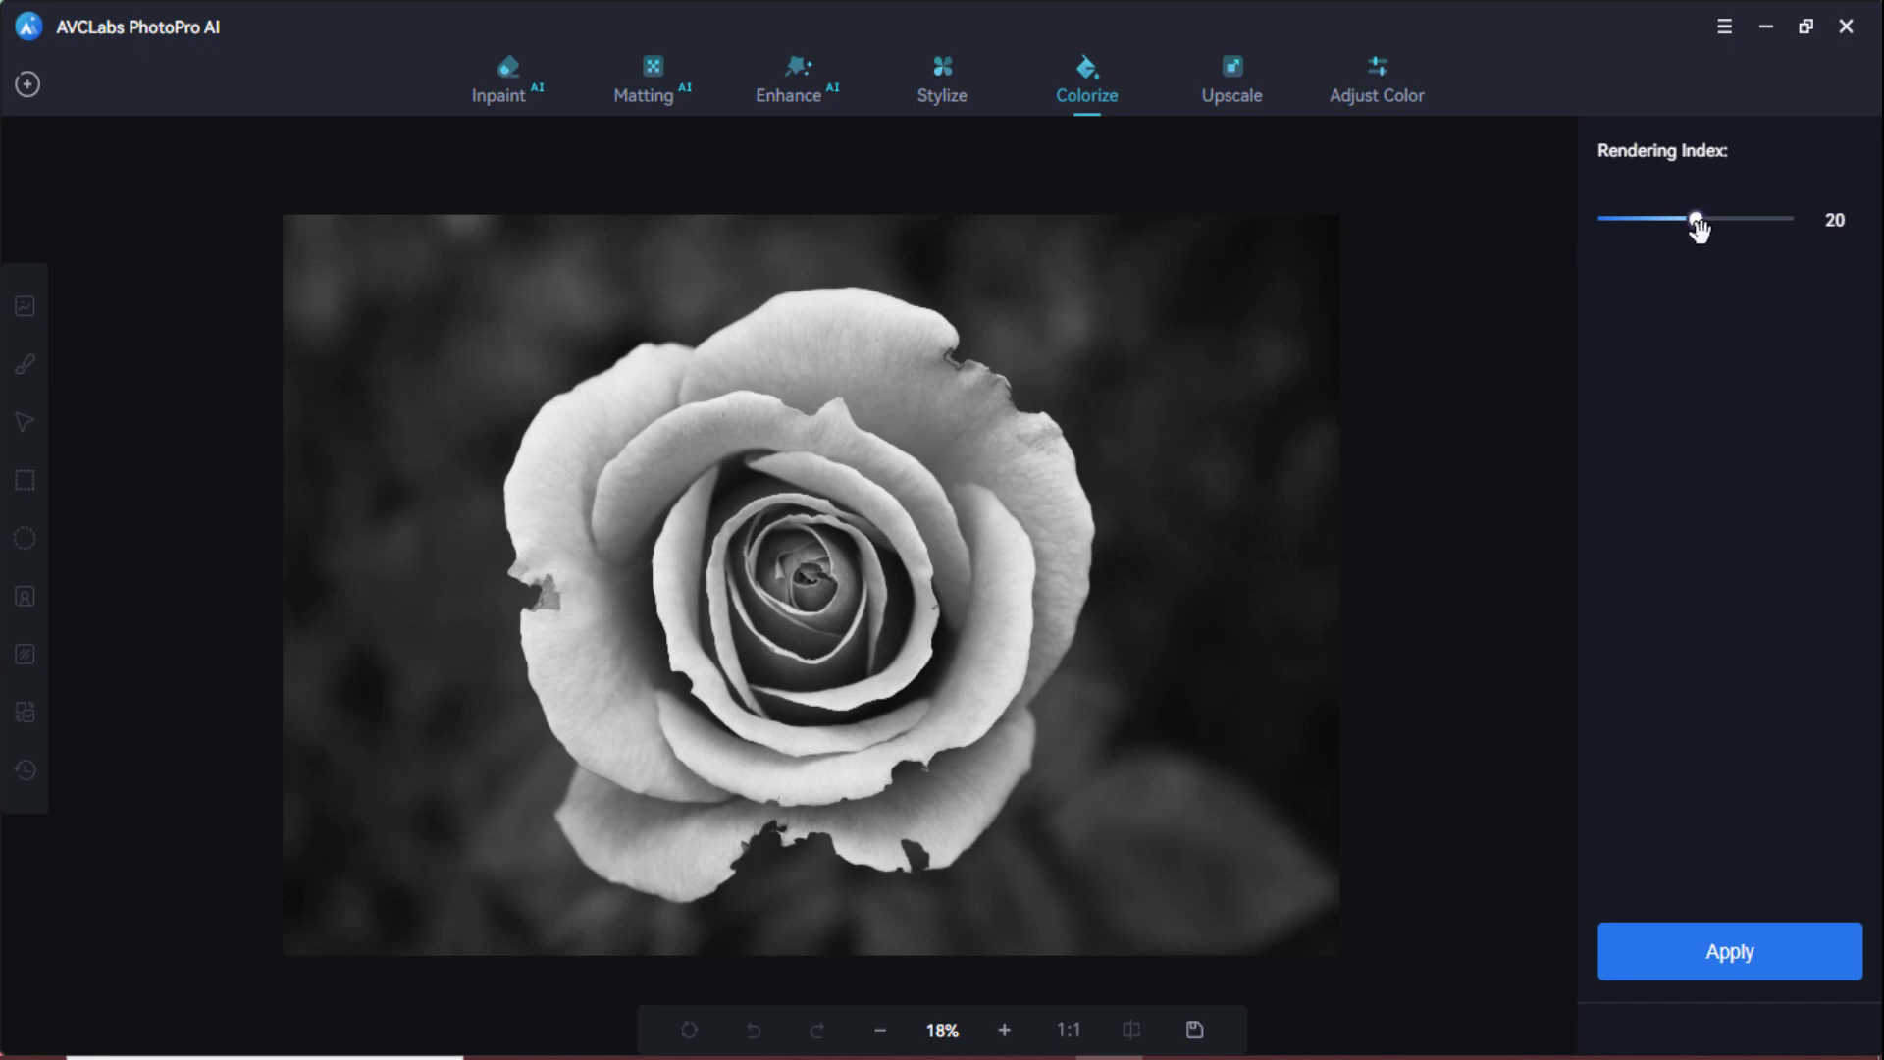
Colorize the rose with an adjusted Rendering Index and compare it to the original.
drag(1809, 235, 1783, 292)
click(1774, 961)
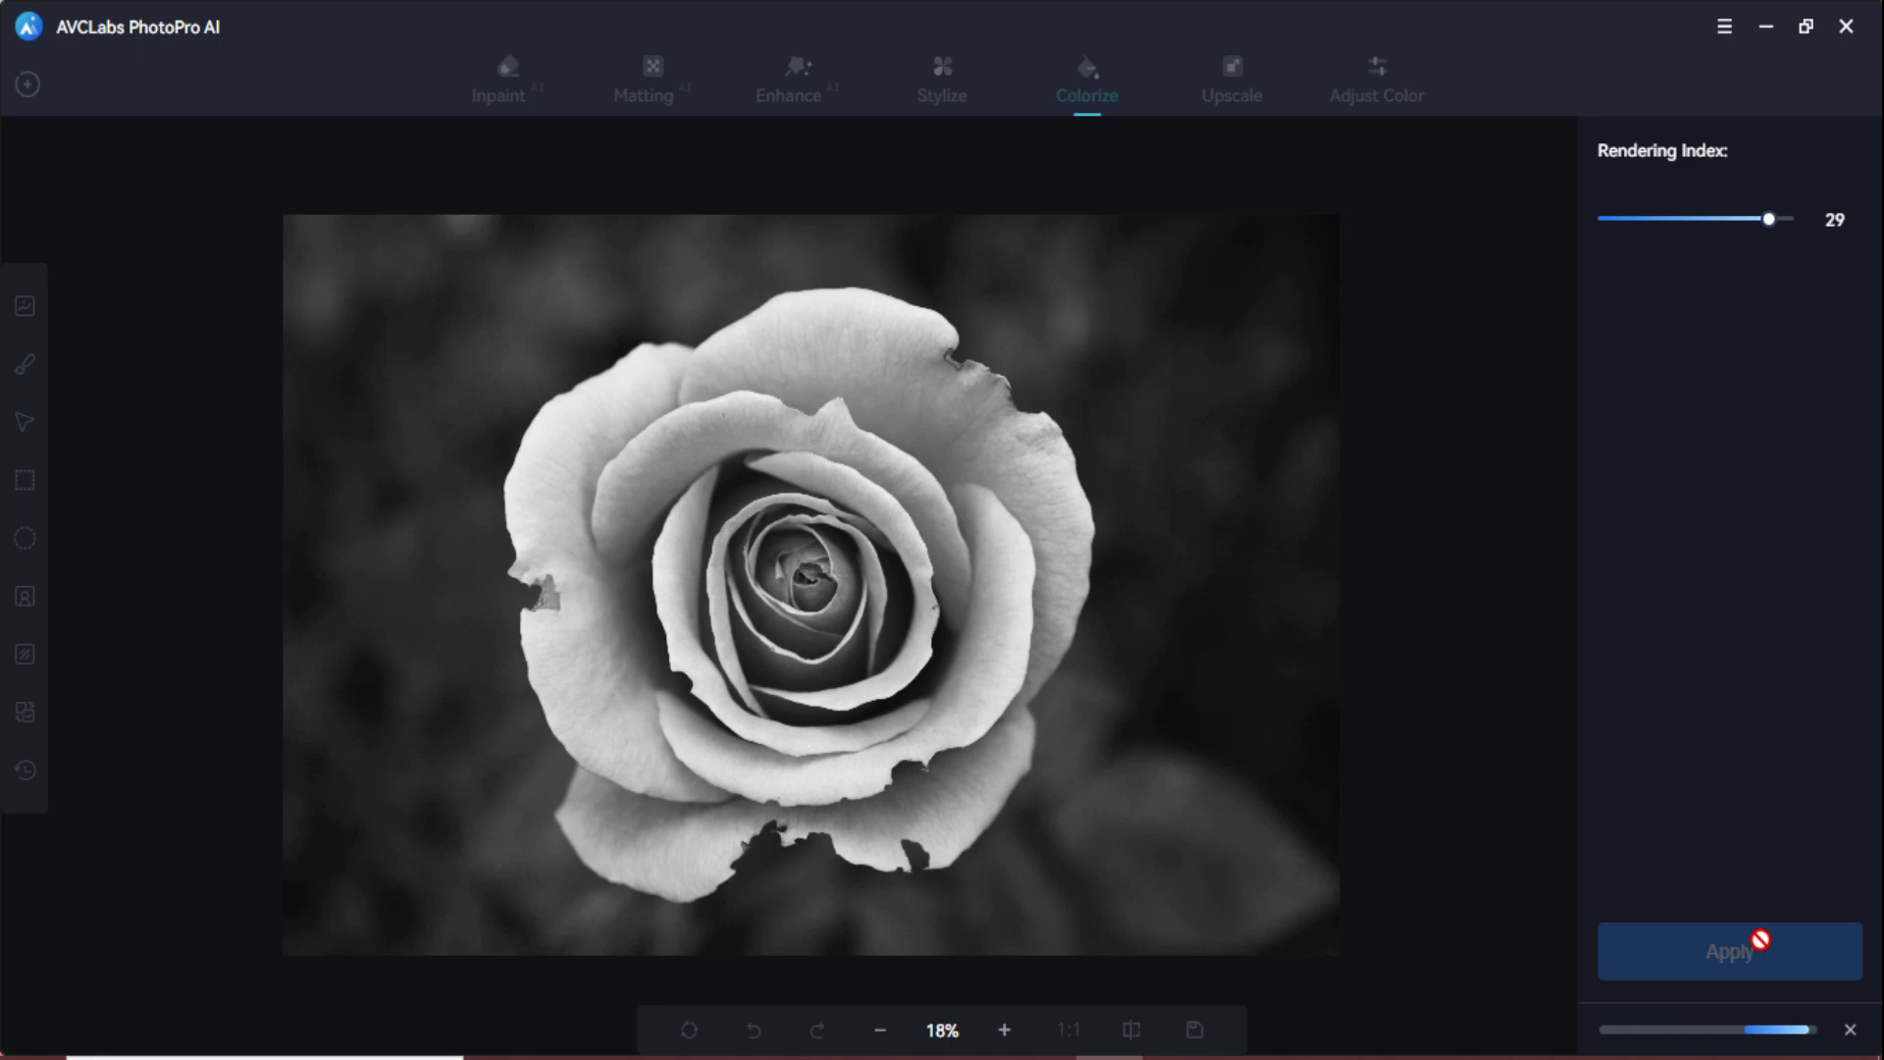
click(1132, 1029)
drag(946, 586, 1598, 621)
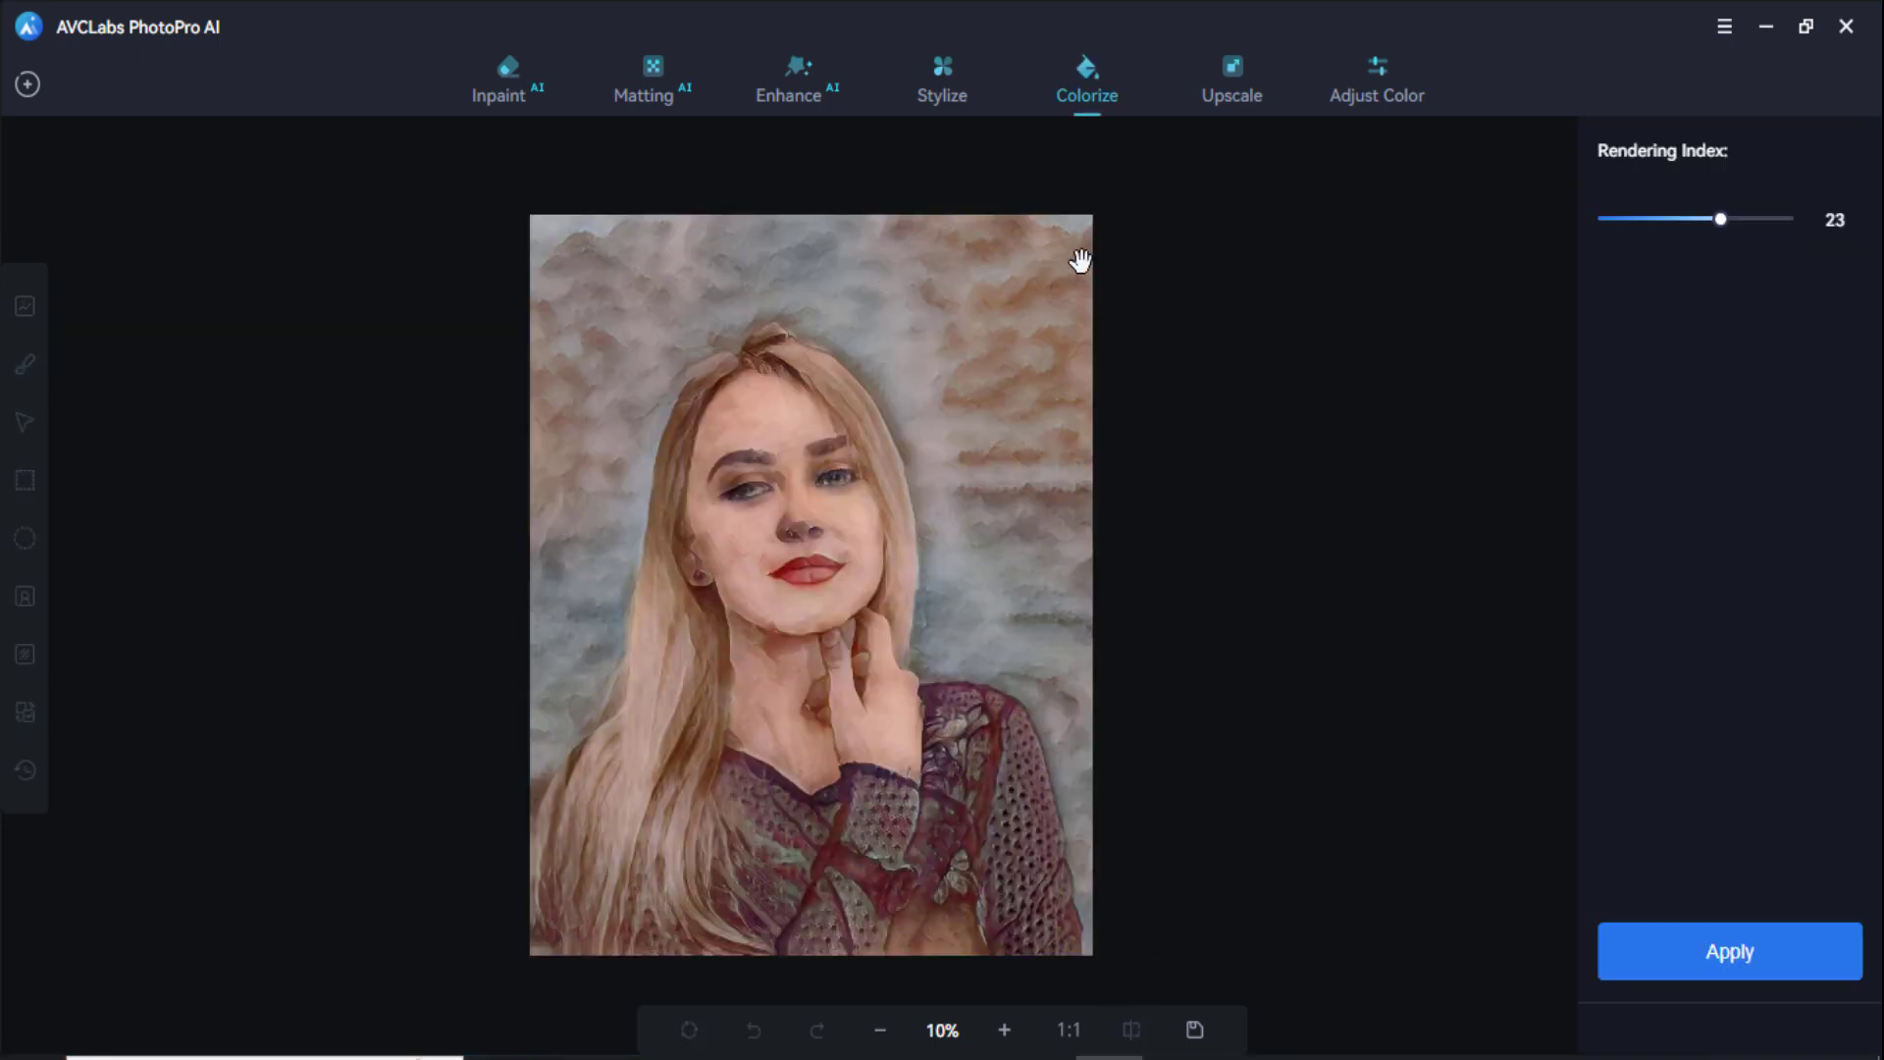
click(1232, 115)
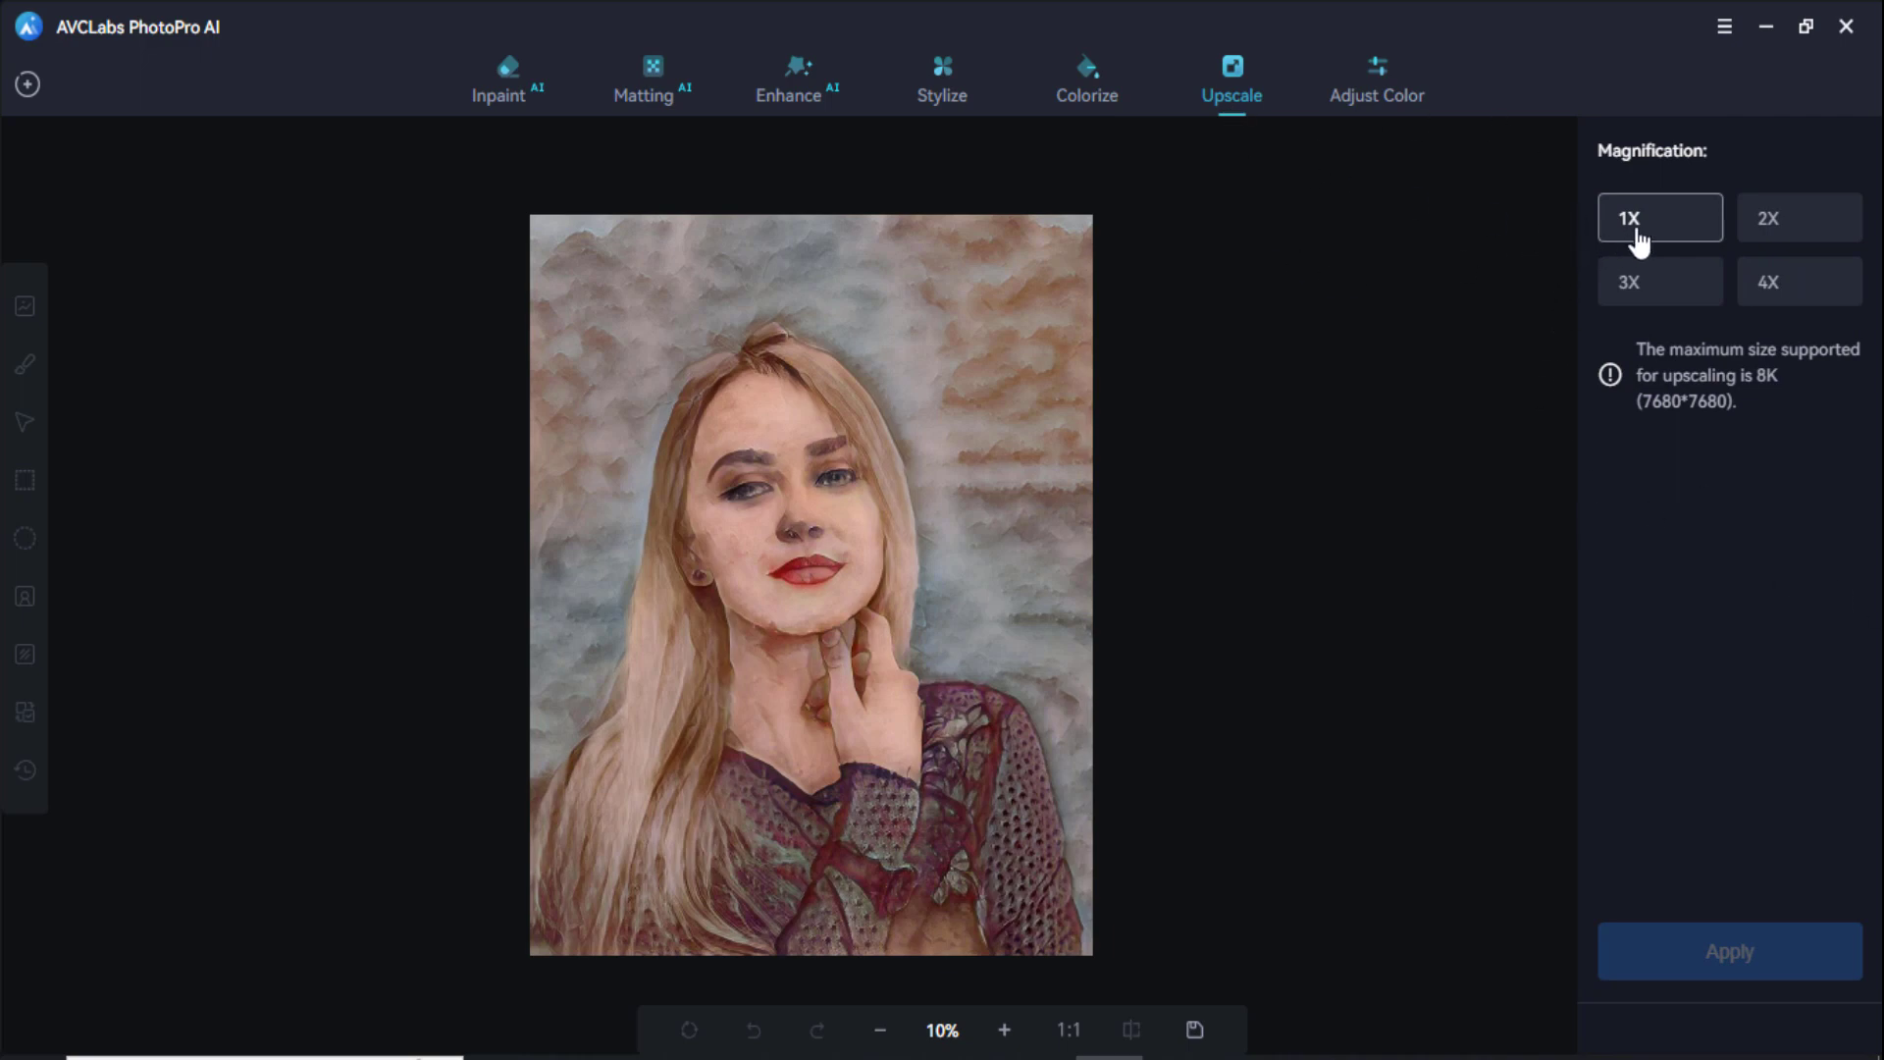
Set the upscale magnification to 4X for the watercolor portrait.
click(1665, 285)
click(1762, 280)
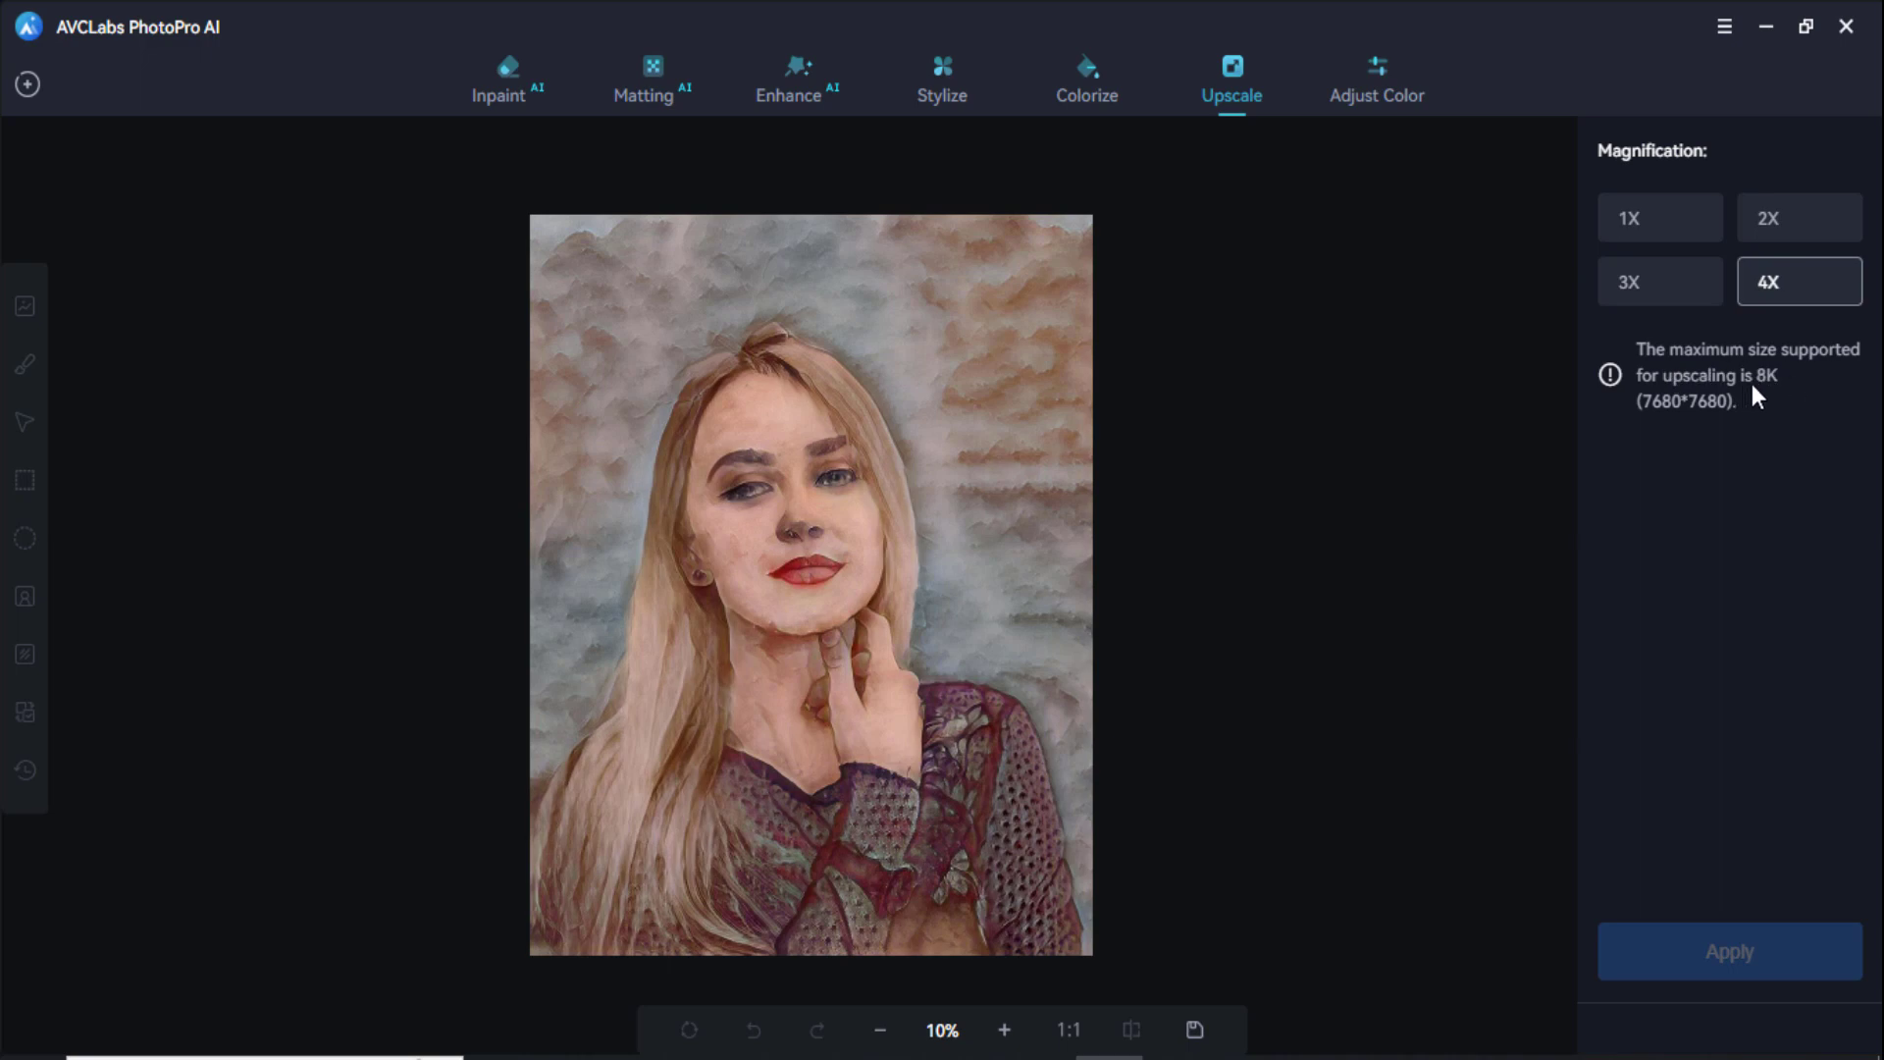
click(1371, 115)
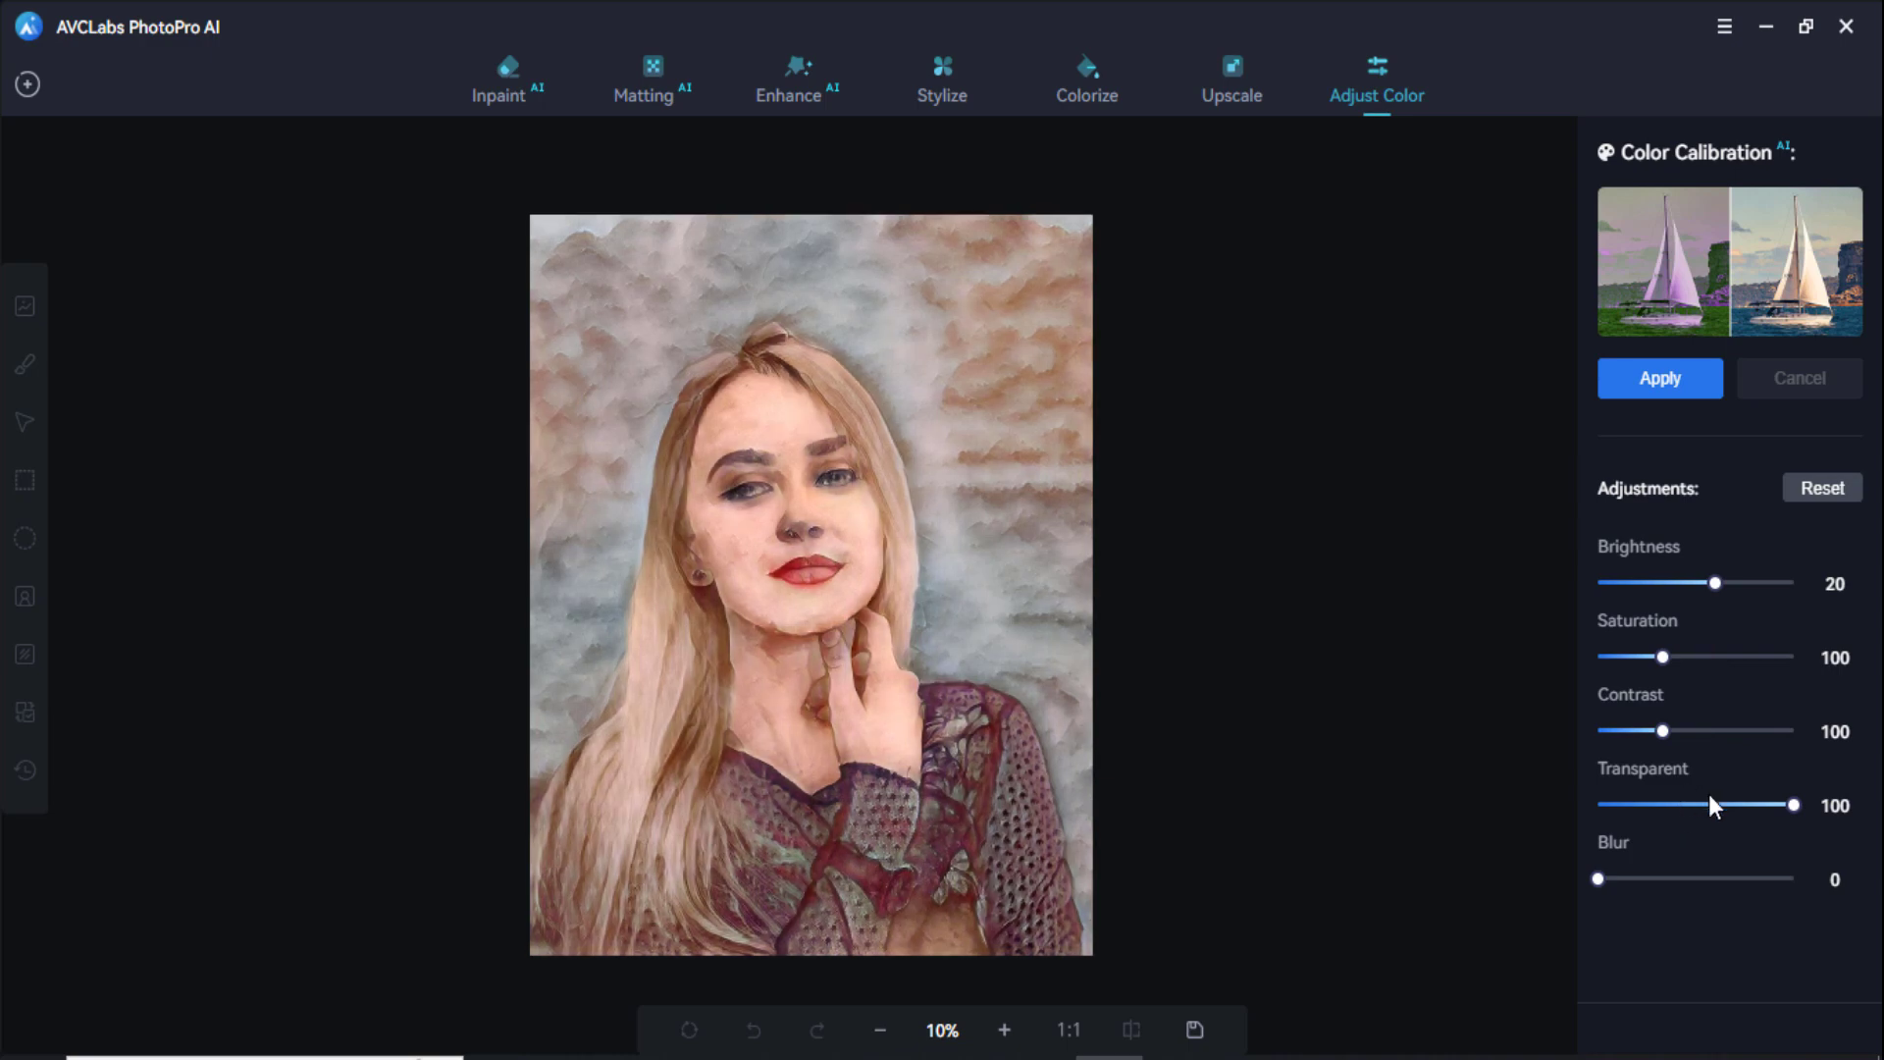
Raise saturation to 146 and apply the color boost with brightness 20 and contrast 136.
drag(1656, 657, 1692, 656)
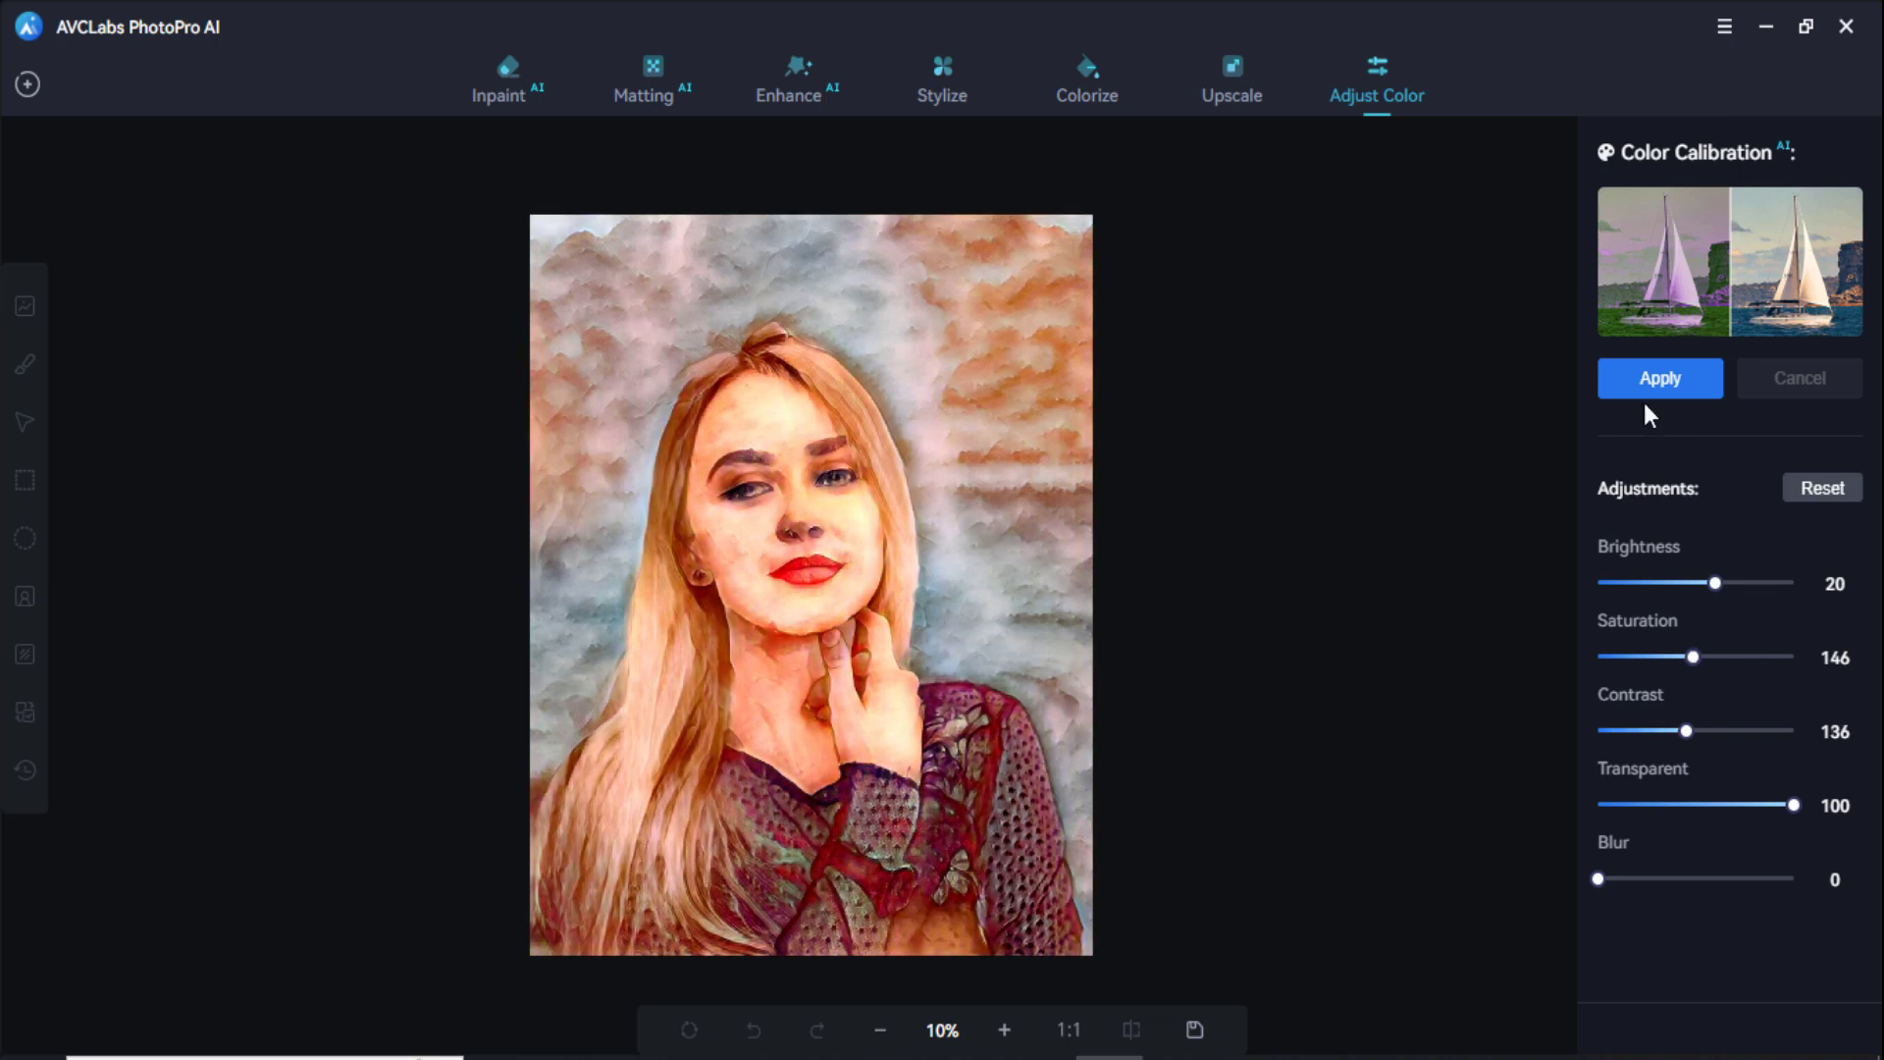
click(1644, 402)
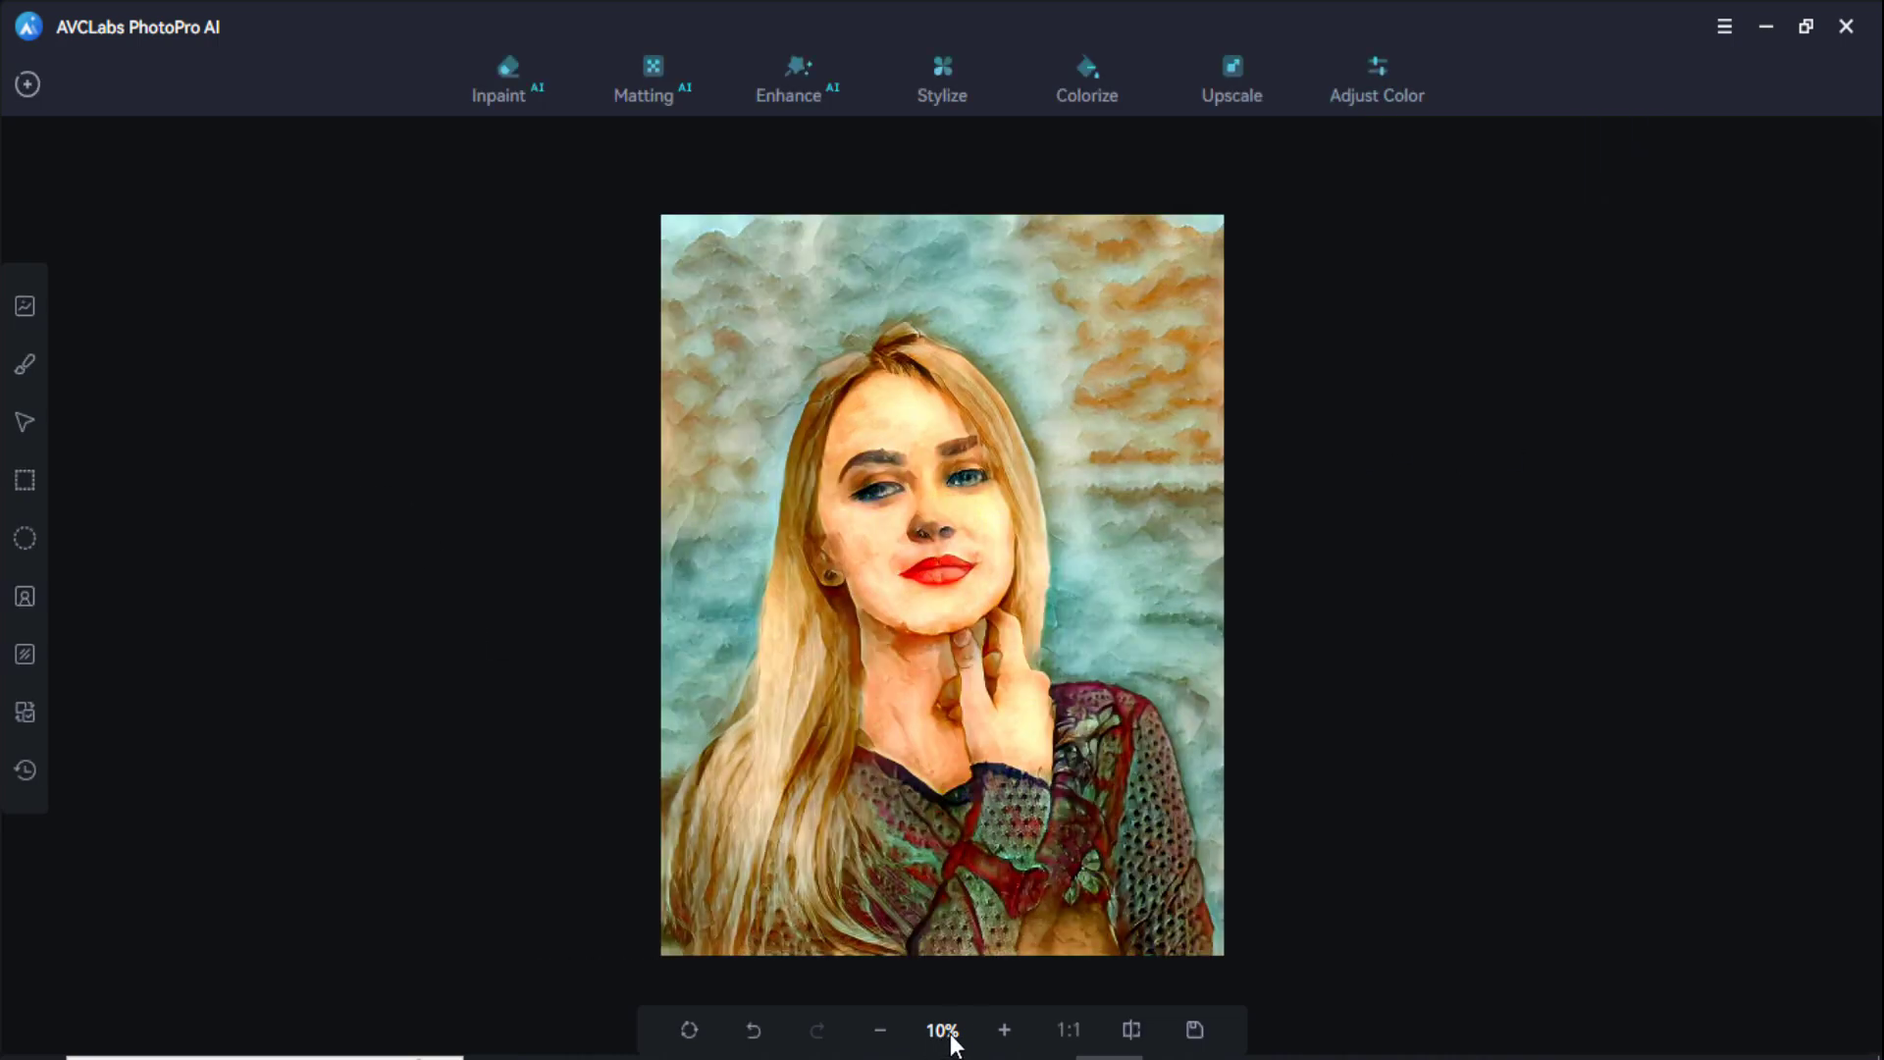
click(1002, 1030)
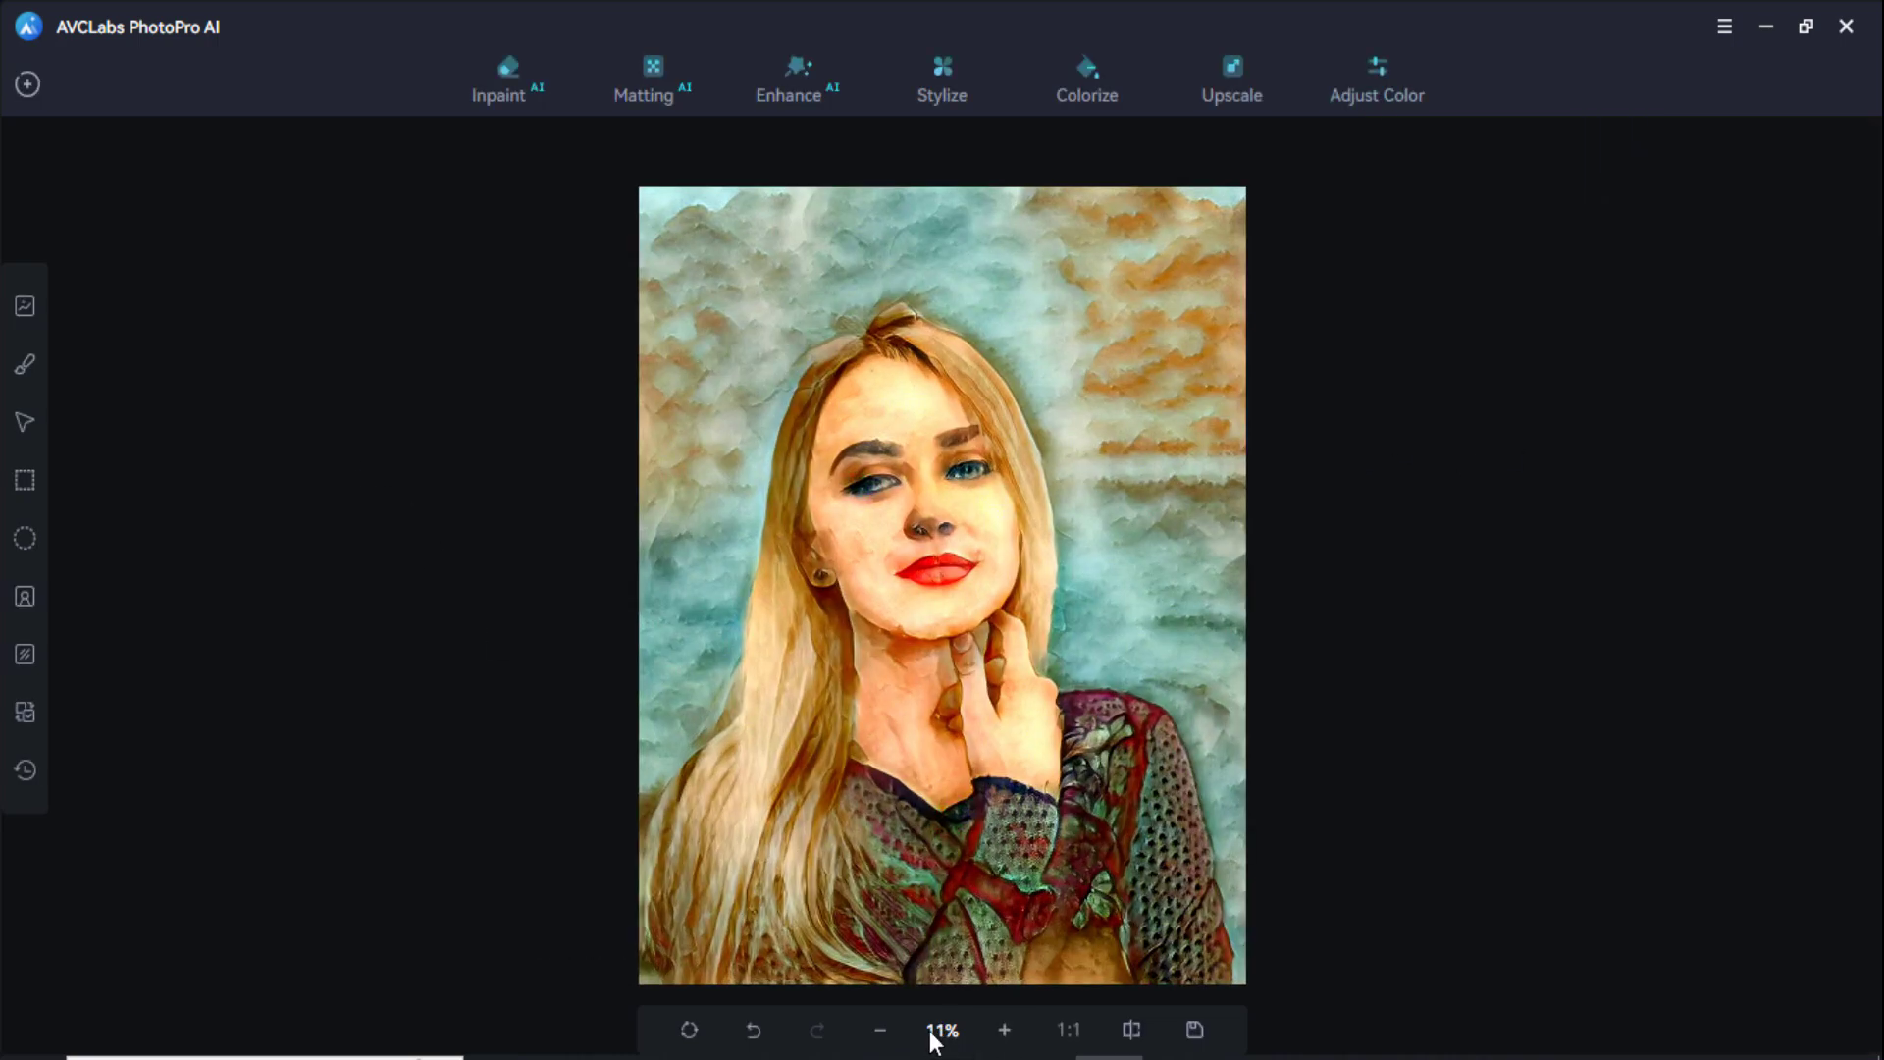
click(879, 1032)
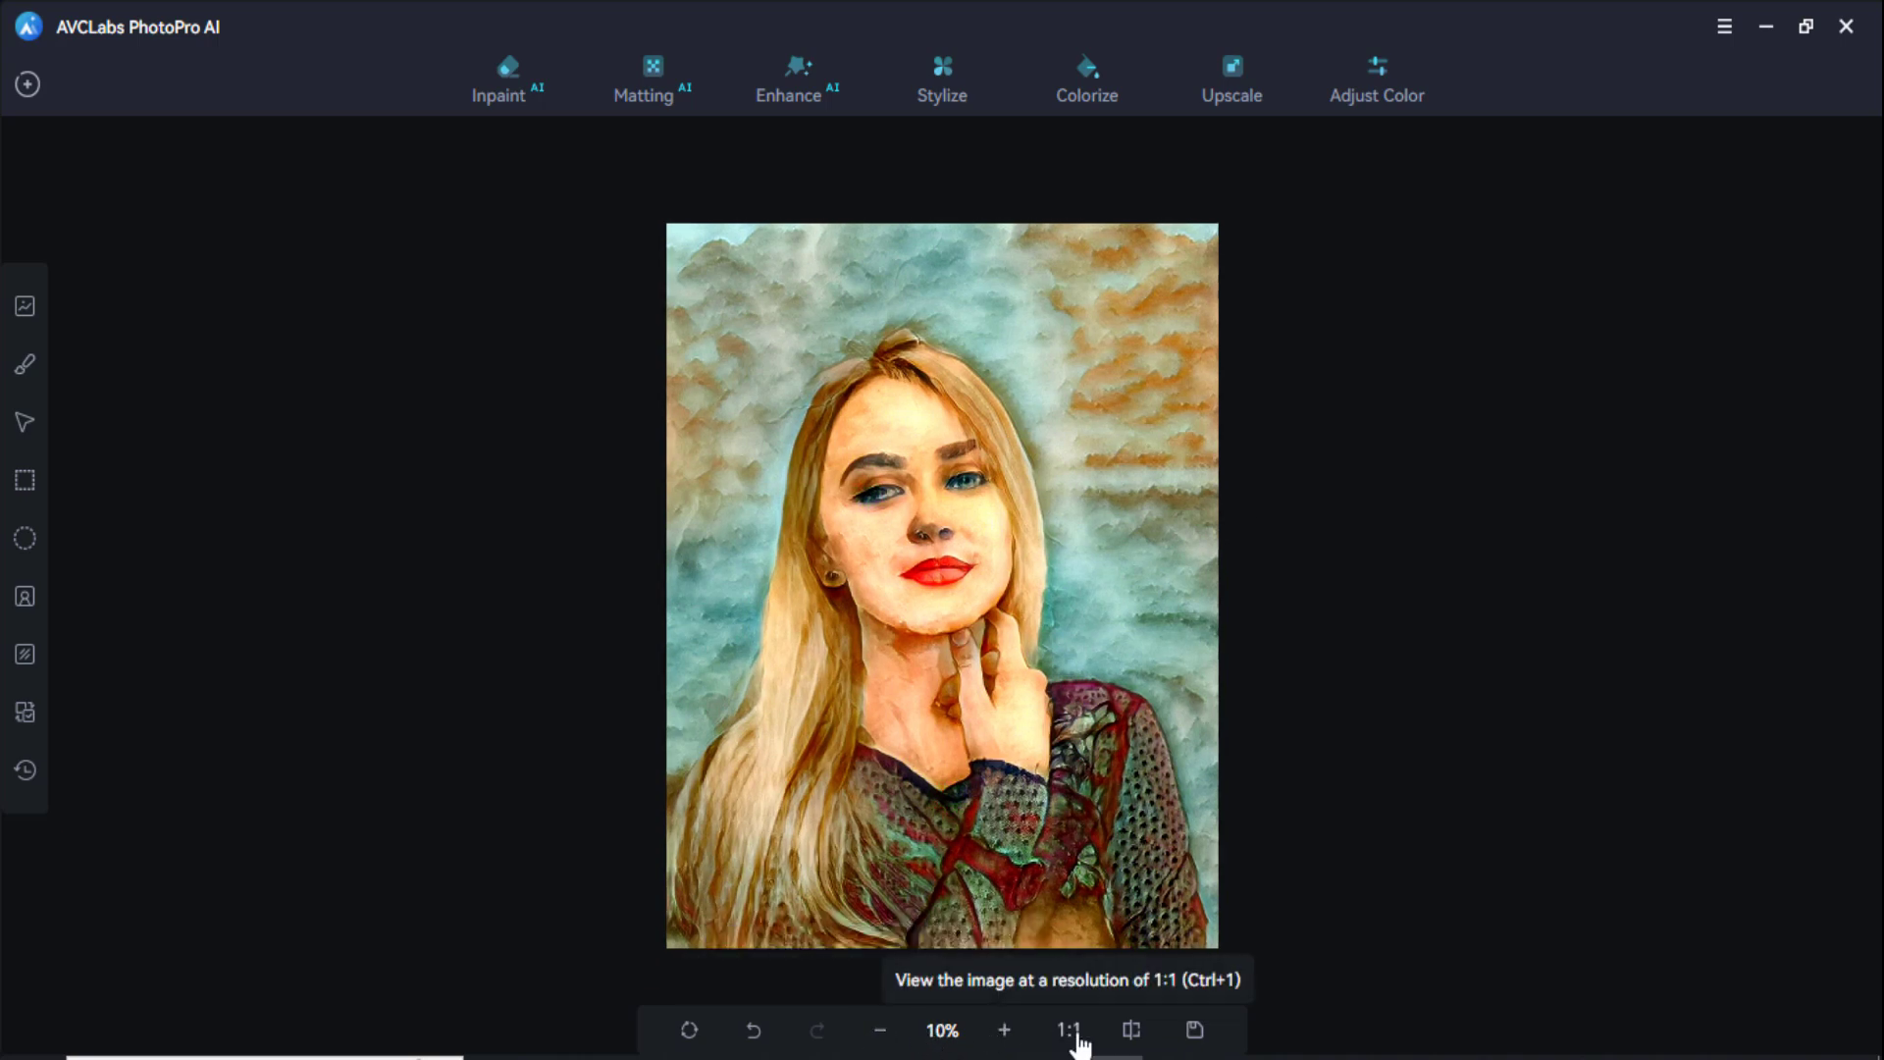
click(1133, 1029)
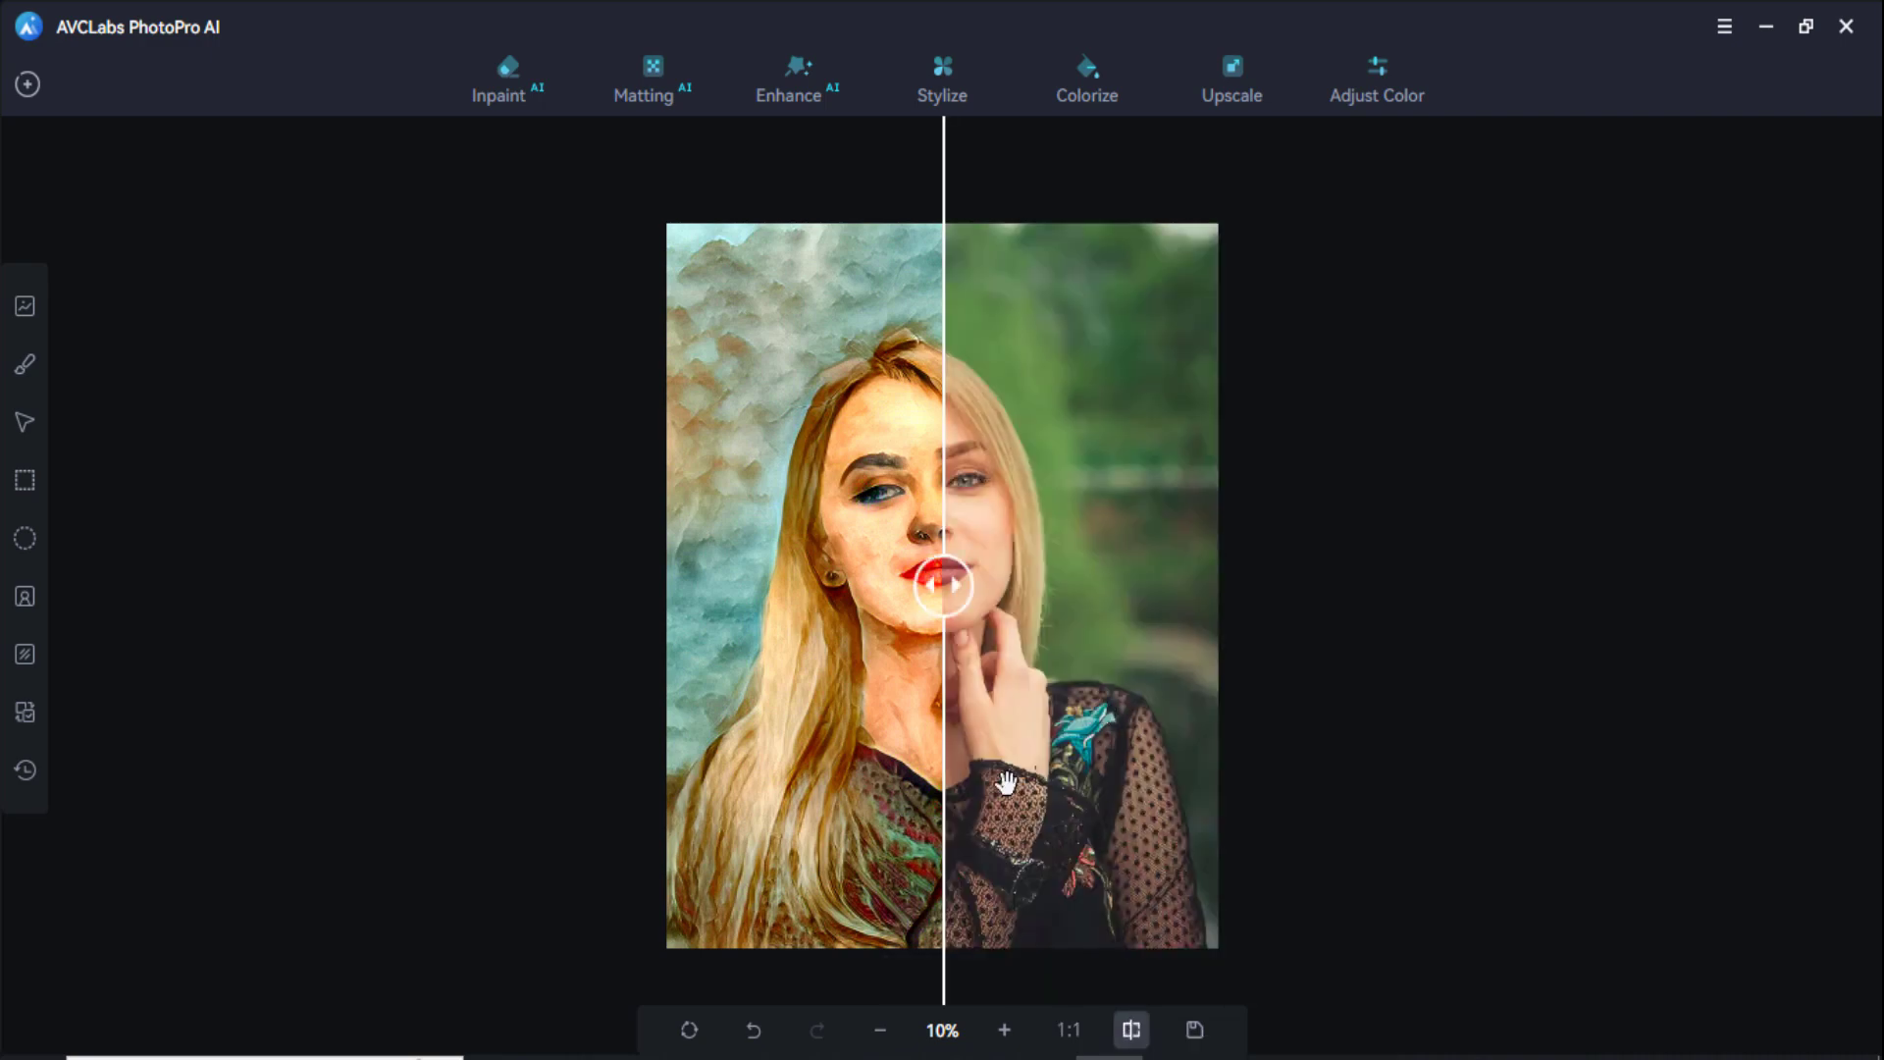
click(1134, 1040)
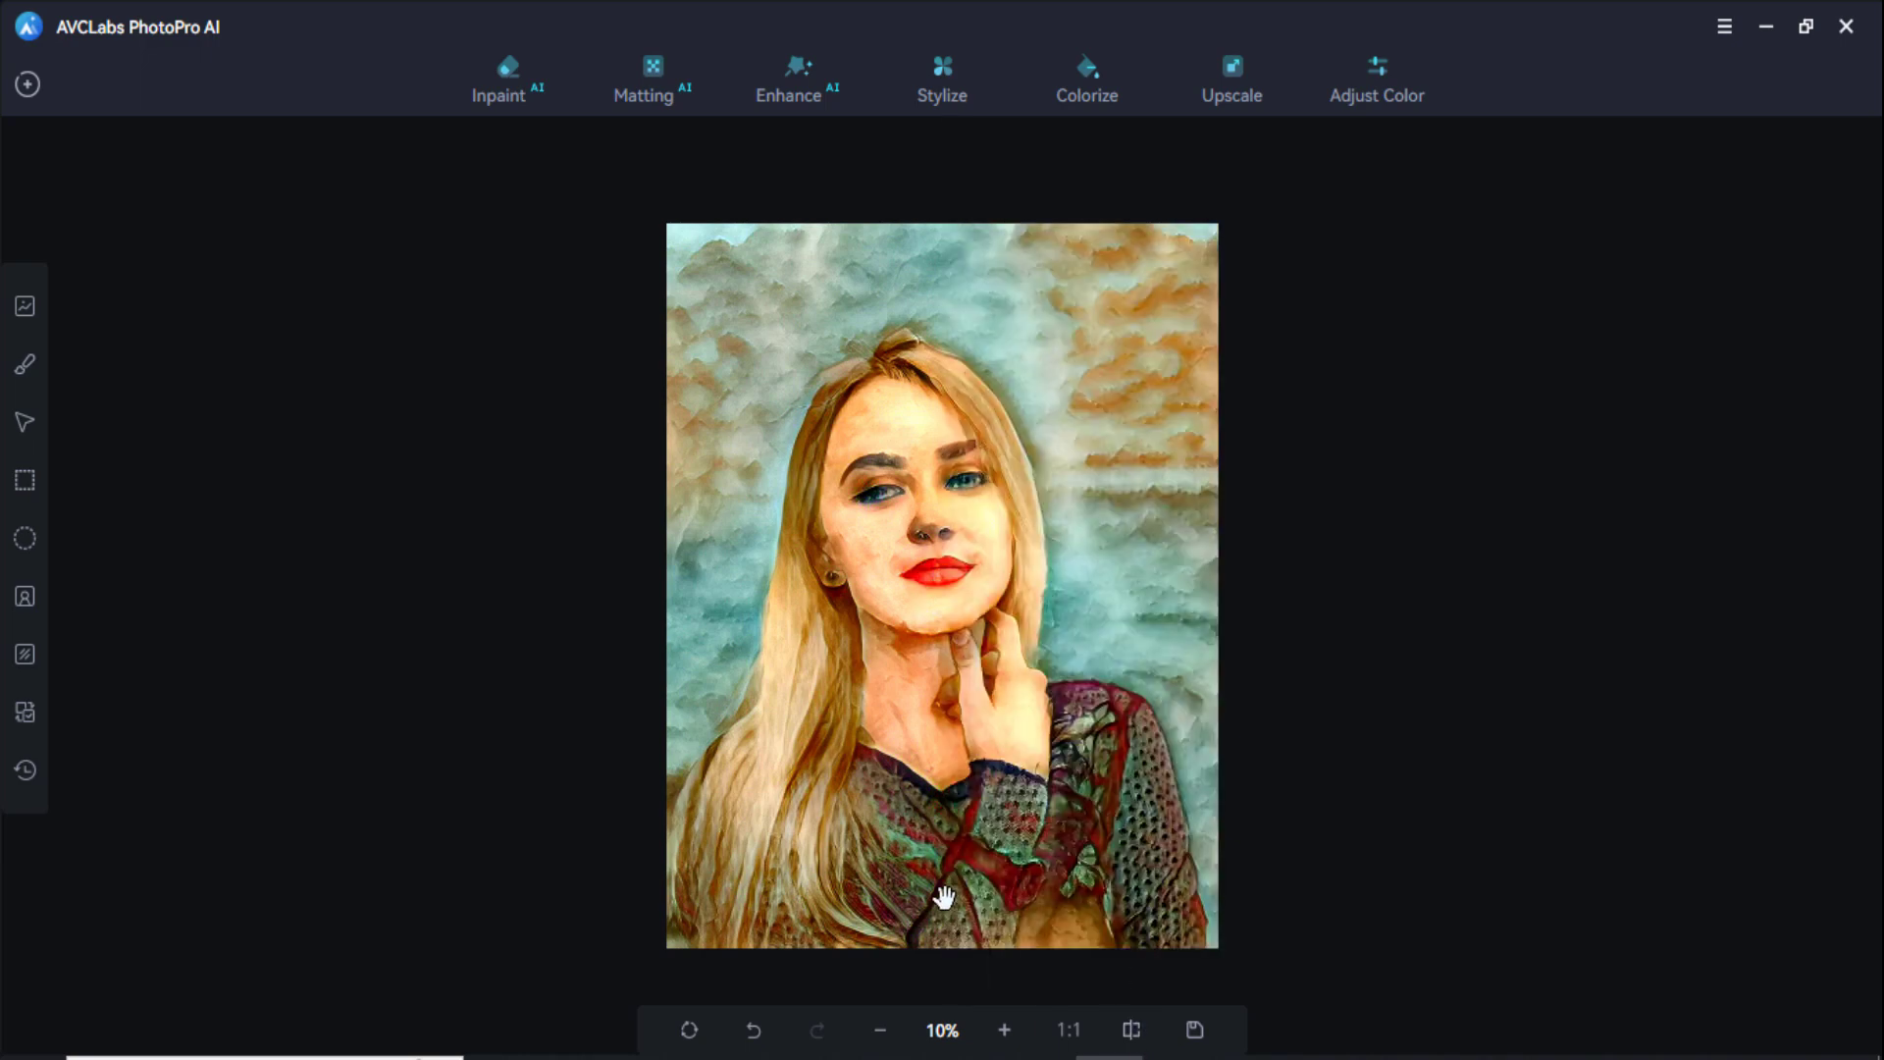
click(1190, 1031)
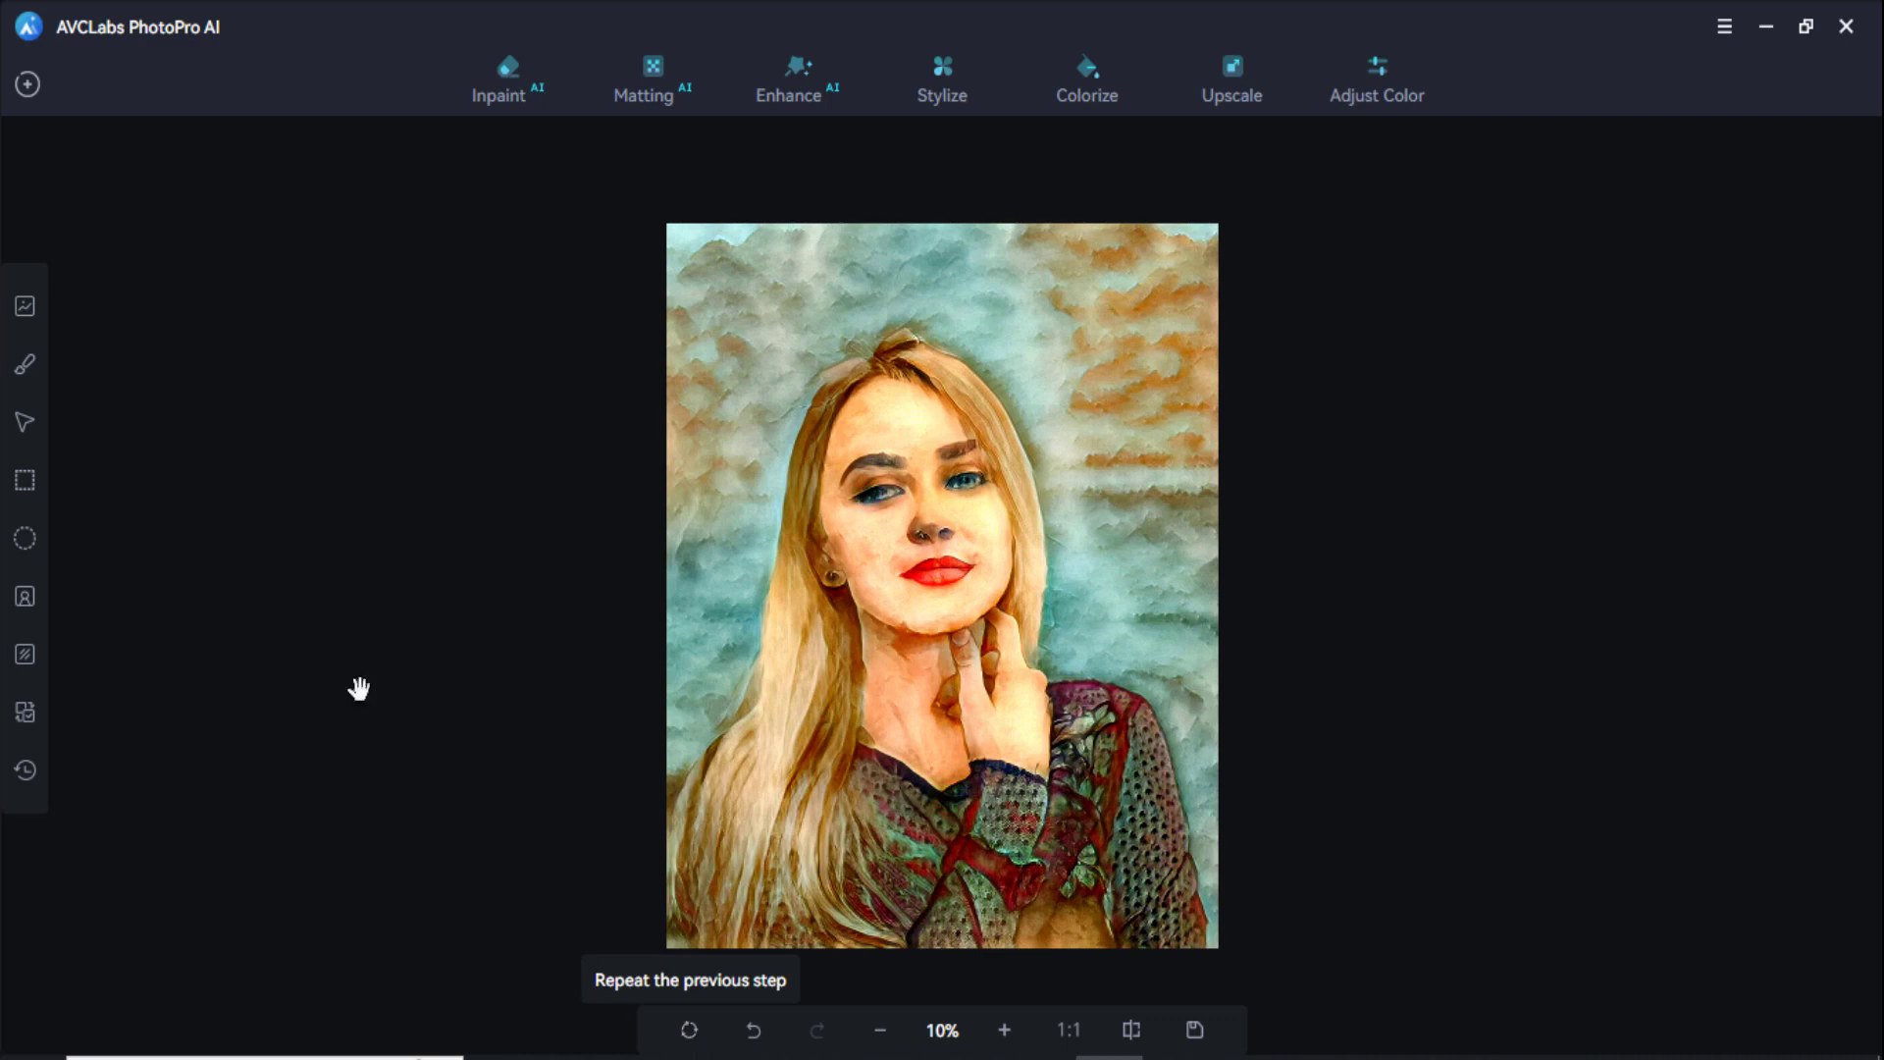
Save the watercolor portrait at 4000×5000 px, keeping the source format as the output format.
click(28, 84)
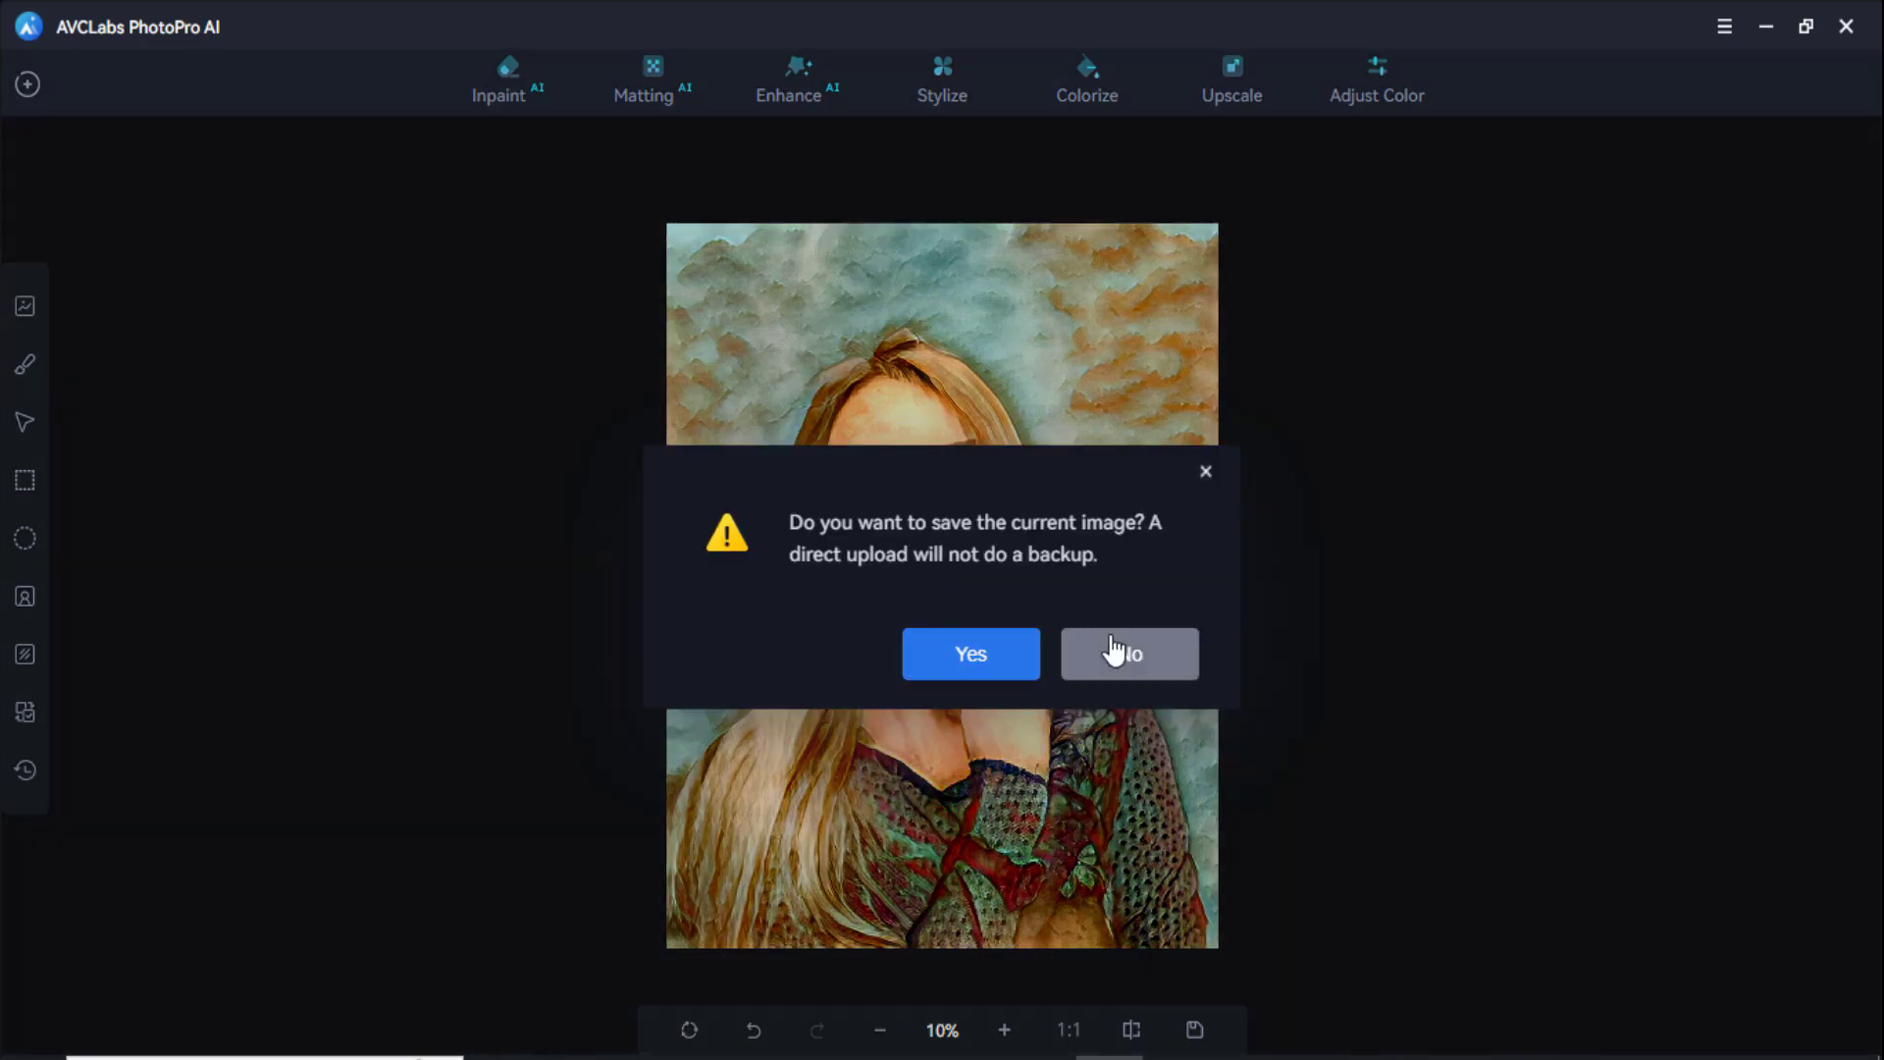
click(1015, 653)
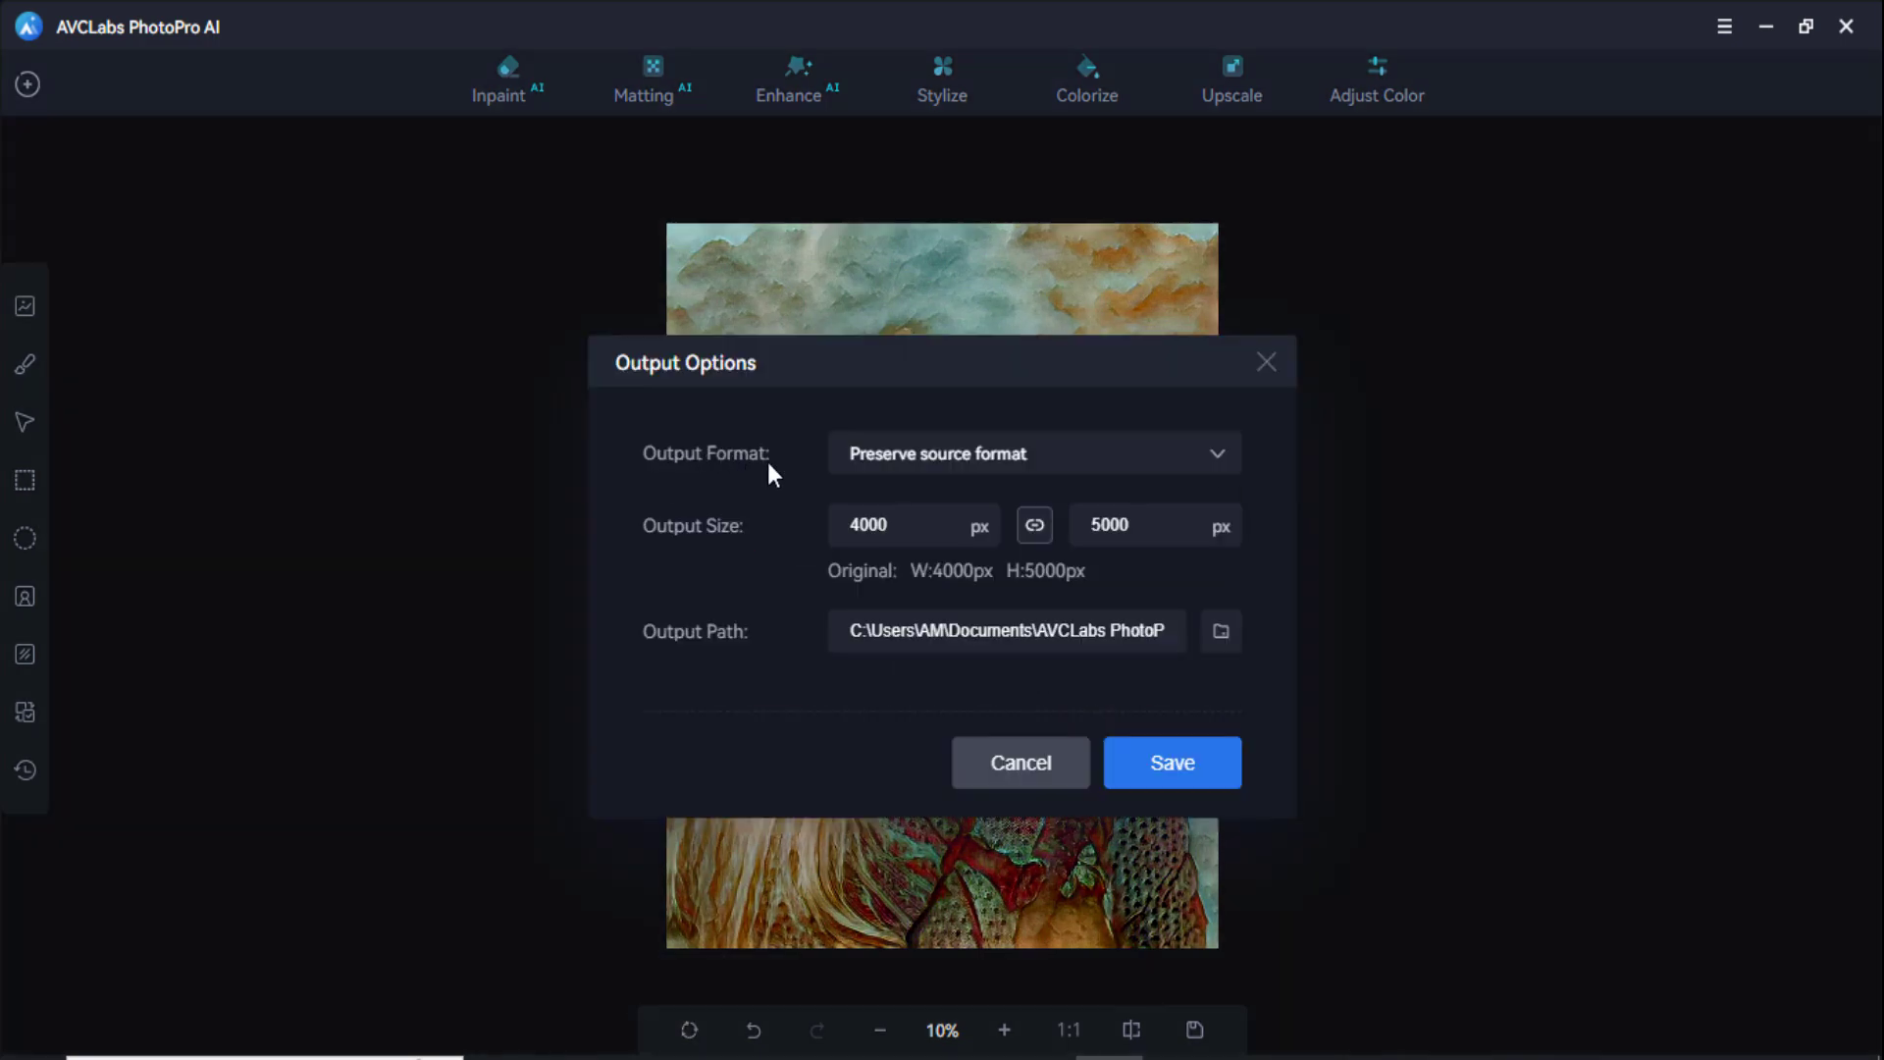
click(1152, 458)
click(1090, 514)
click(1189, 764)
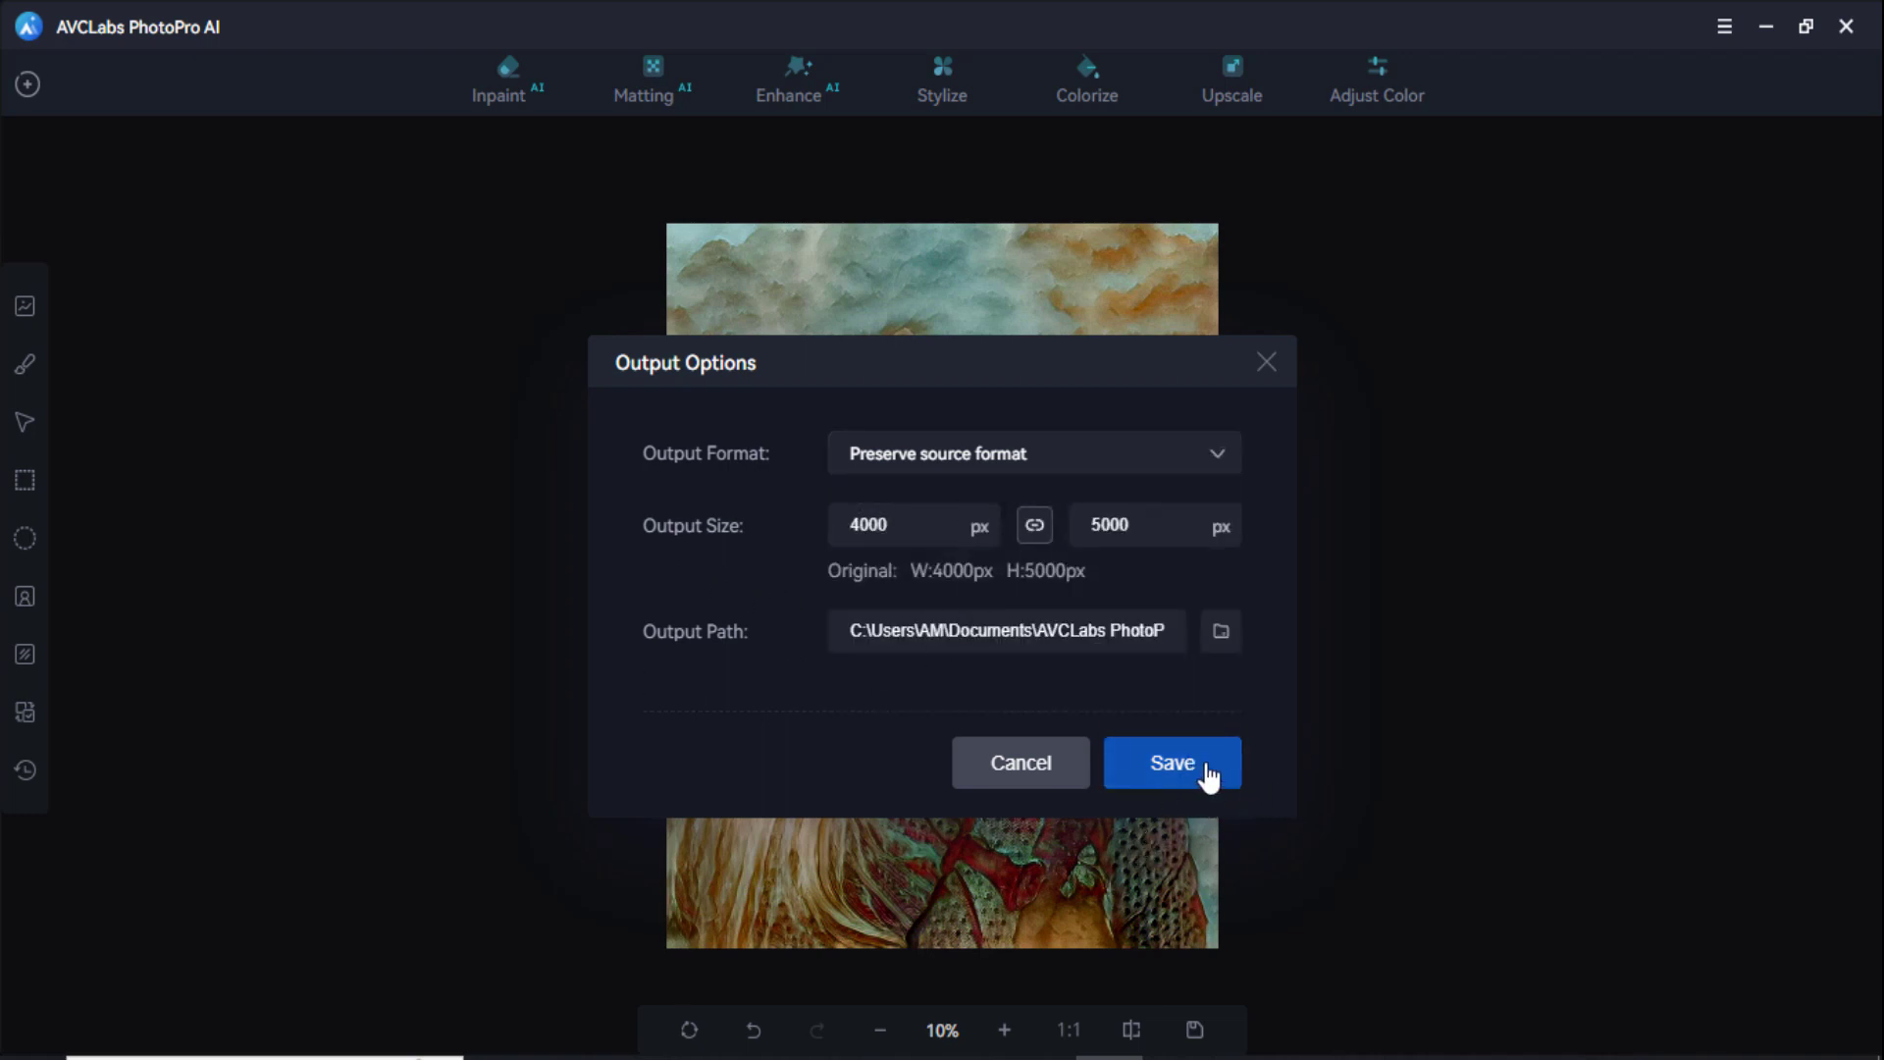
click(1209, 767)
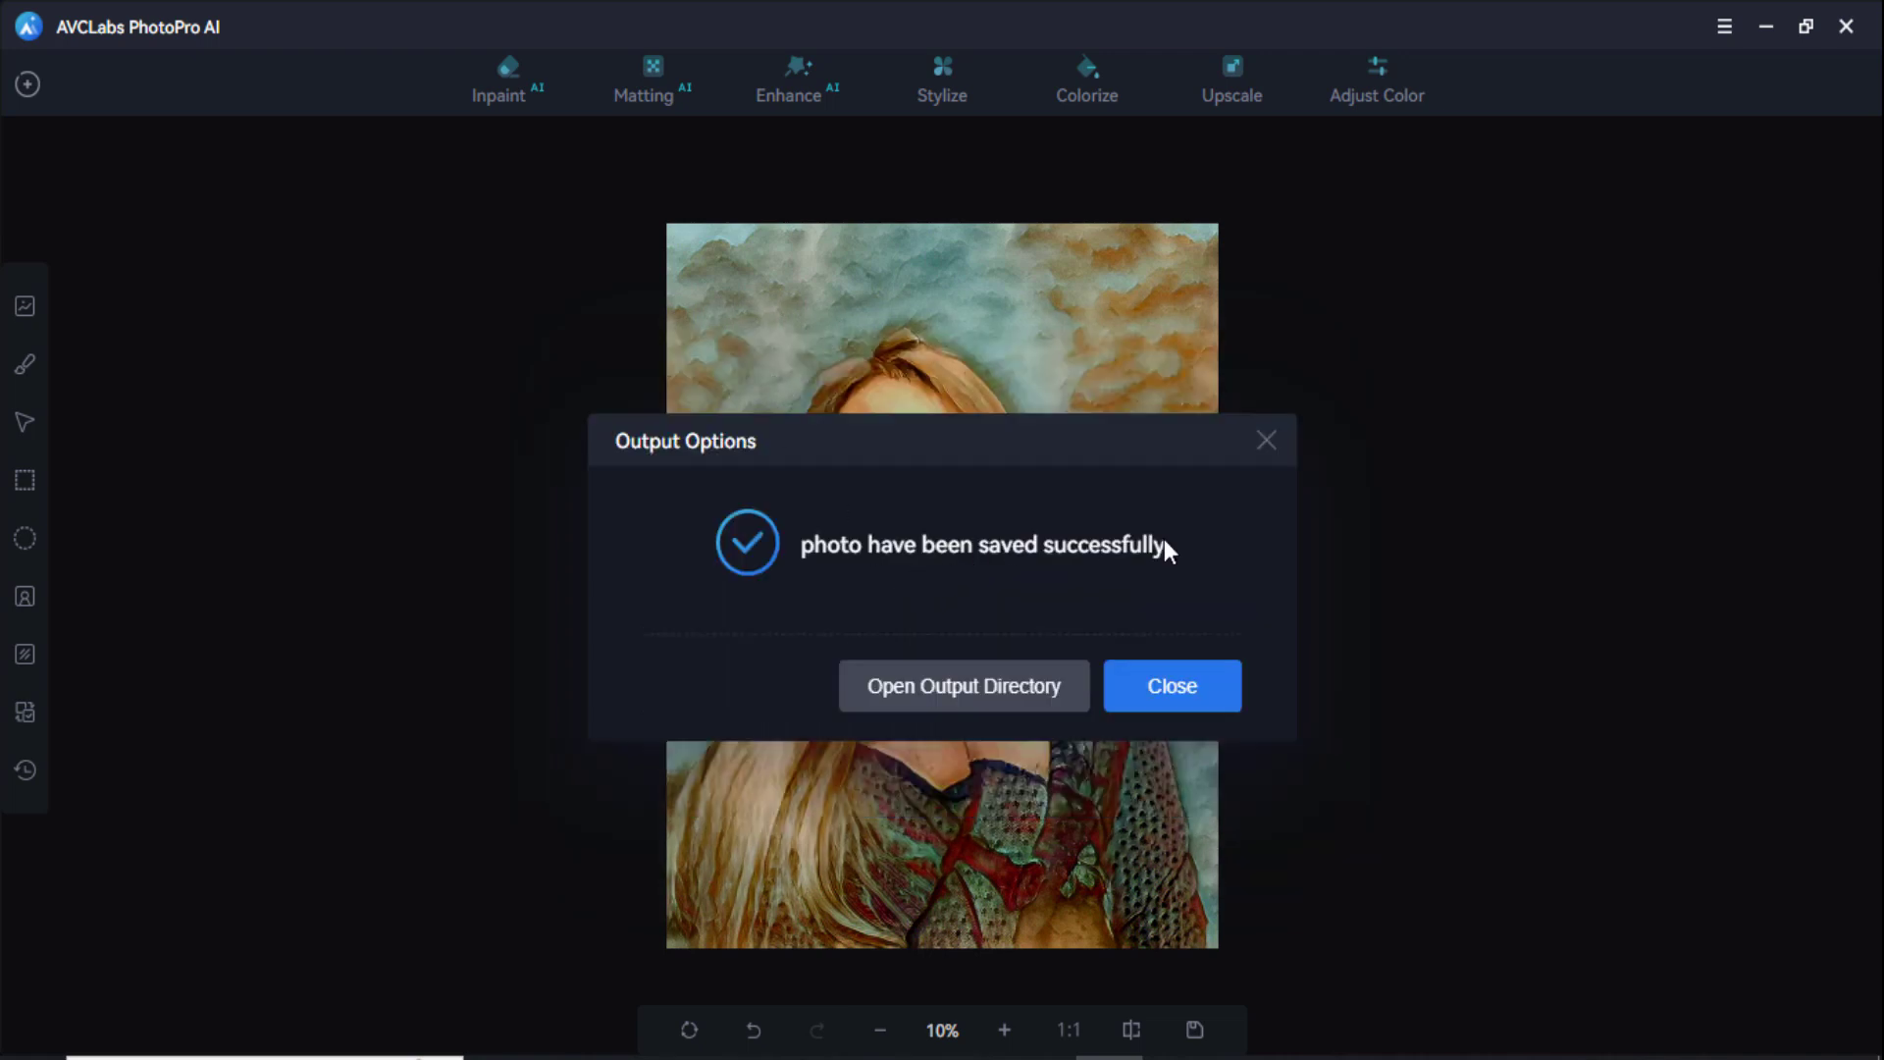